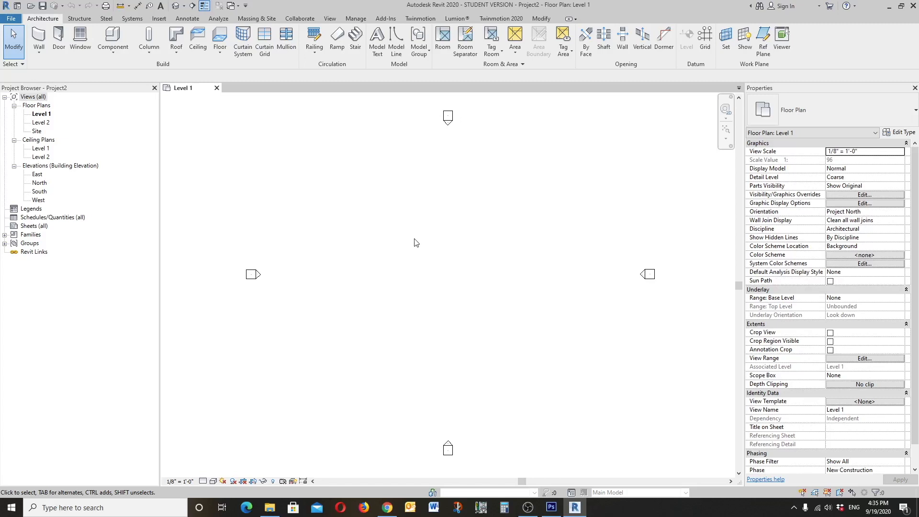
Step: Draw a closed rectangle of four Generic - 8" walls, about 30'-6" wide by 30'-0" deep, between the elevation markers
left_click(40, 37)
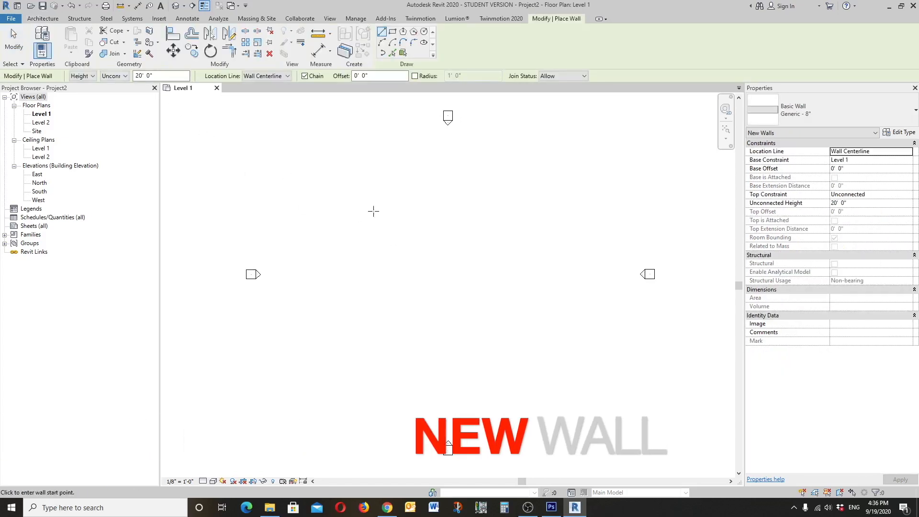
left_click(405, 233)
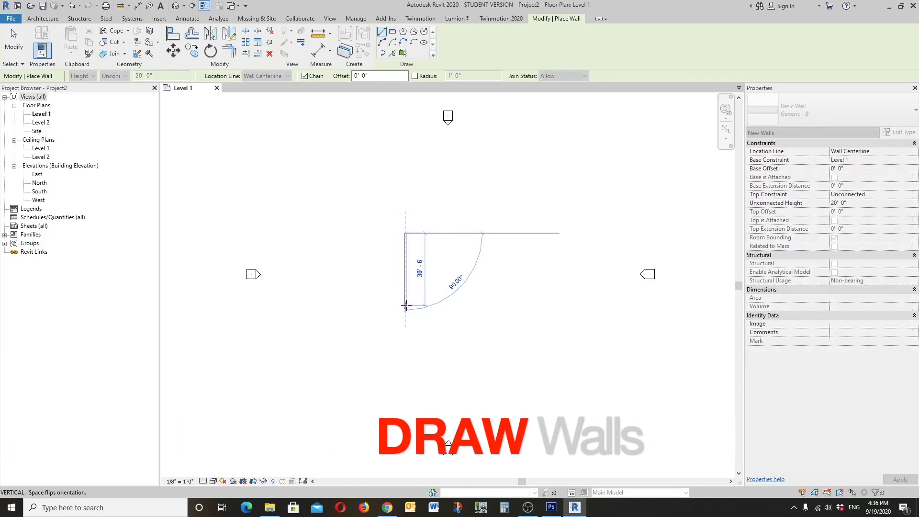
left_click(405, 305)
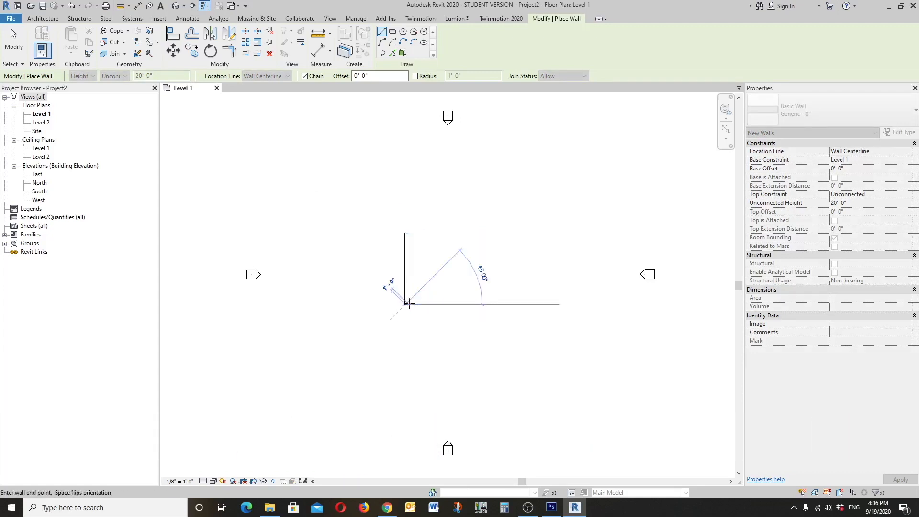
left_click(477, 305)
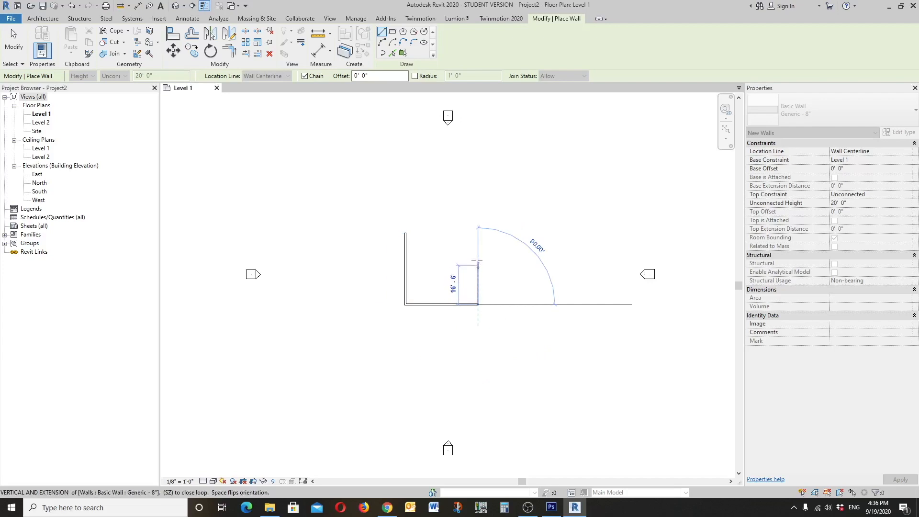
left_click(477, 233)
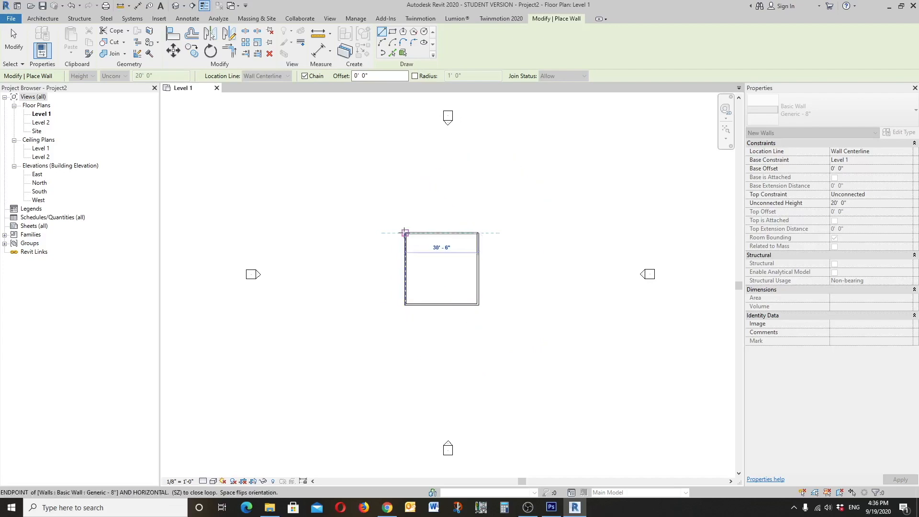
left_click(404, 233)
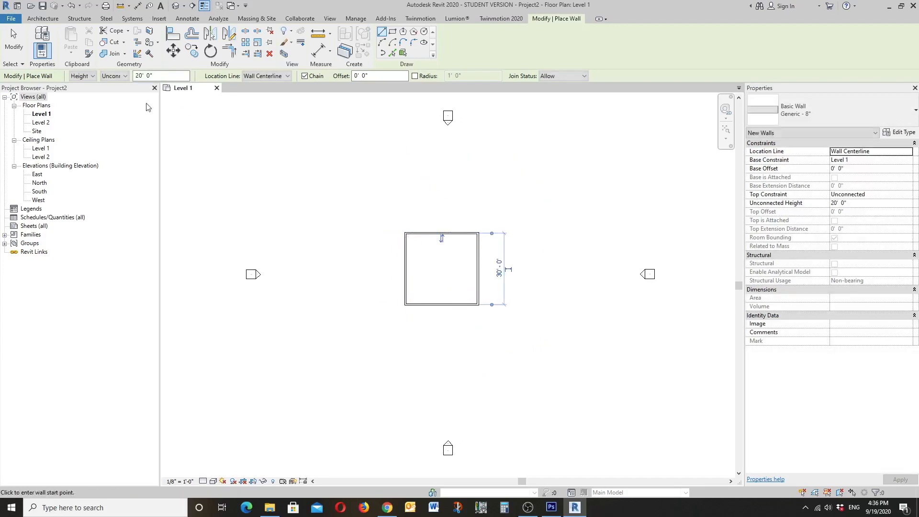
left_click(13, 36)
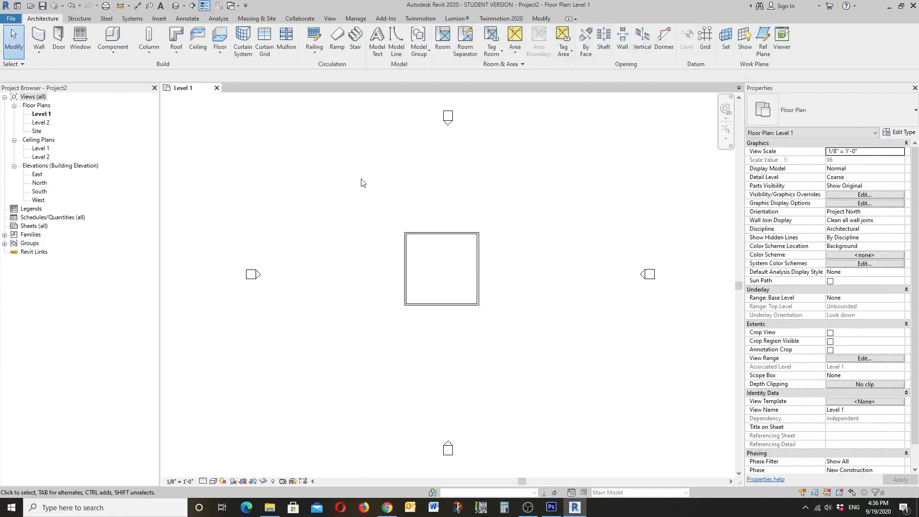
Step: Open the default 3D view and hide both level planes in it
left_click(175, 5)
left_click_drag(363, 218, 318, 160)
right_click(318, 159)
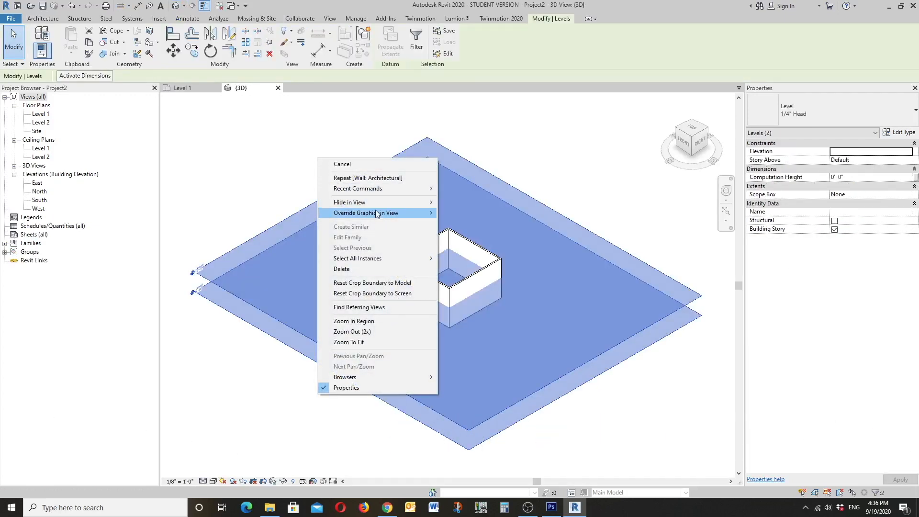
mouse_move(381, 206)
left_click(467, 213)
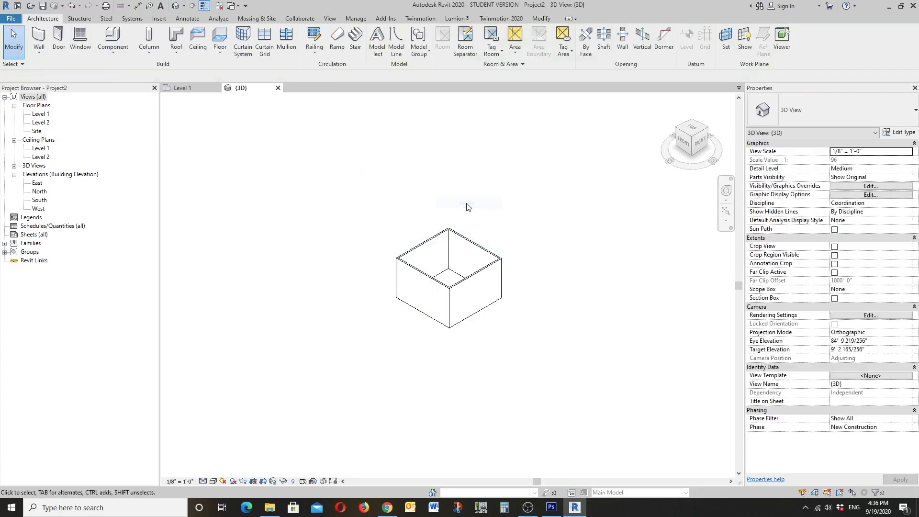
Step: Duplicate the front-right wall's type under the name "Brick, Chicago Common - 8""
scroll(472, 322, "up", 5)
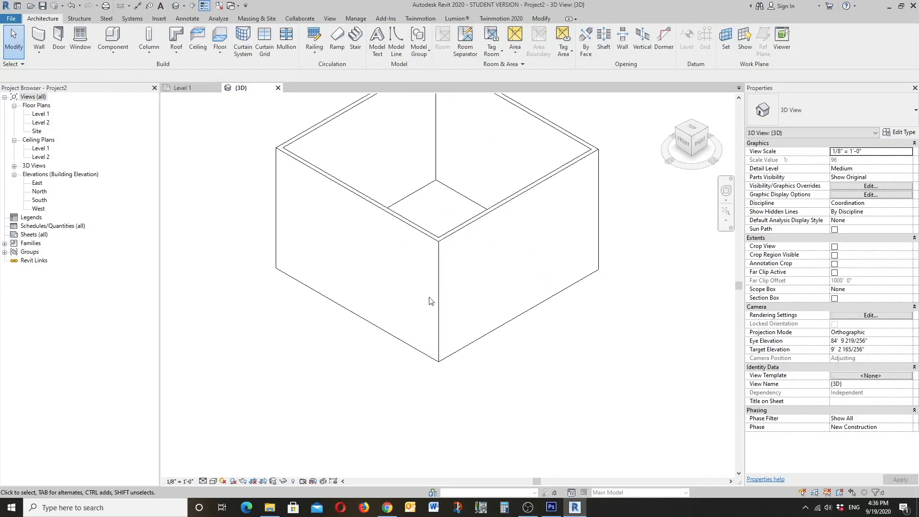
scroll(430, 288, "up", 1)
left_click(487, 209)
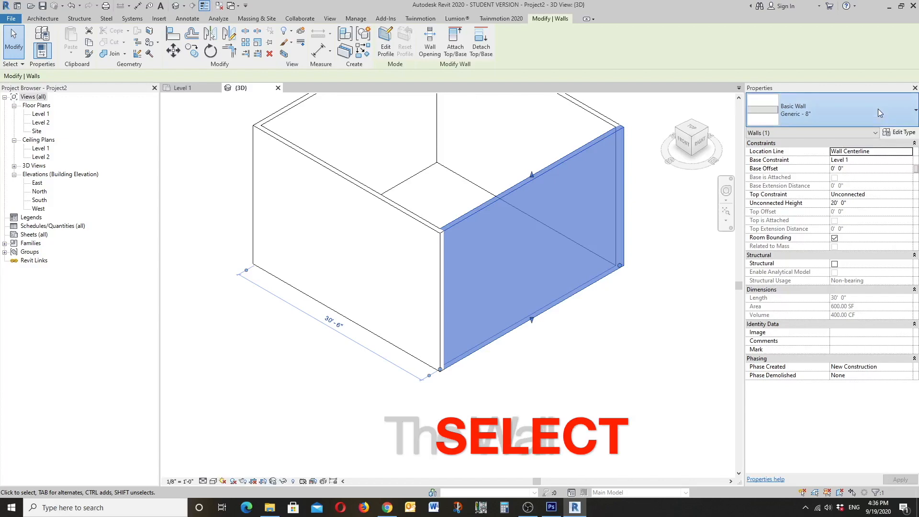
left_click(896, 133)
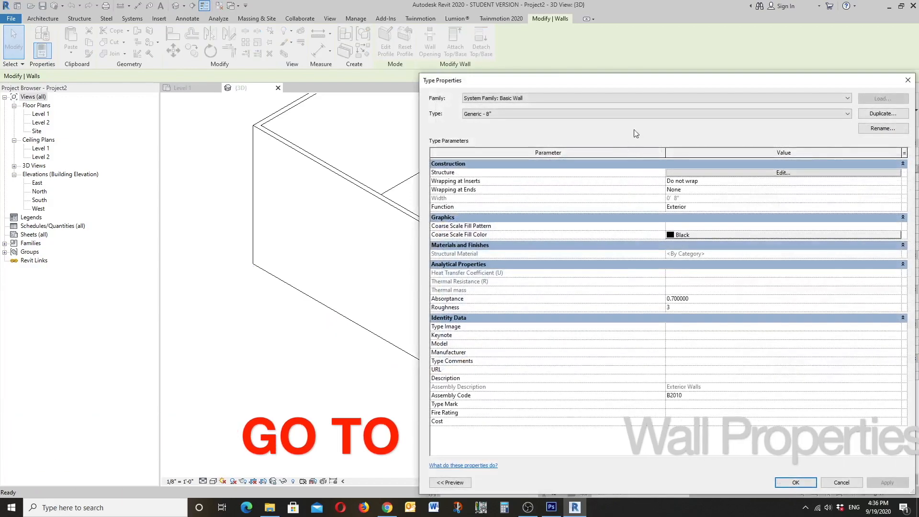
left_click_drag(687, 81, 524, 38)
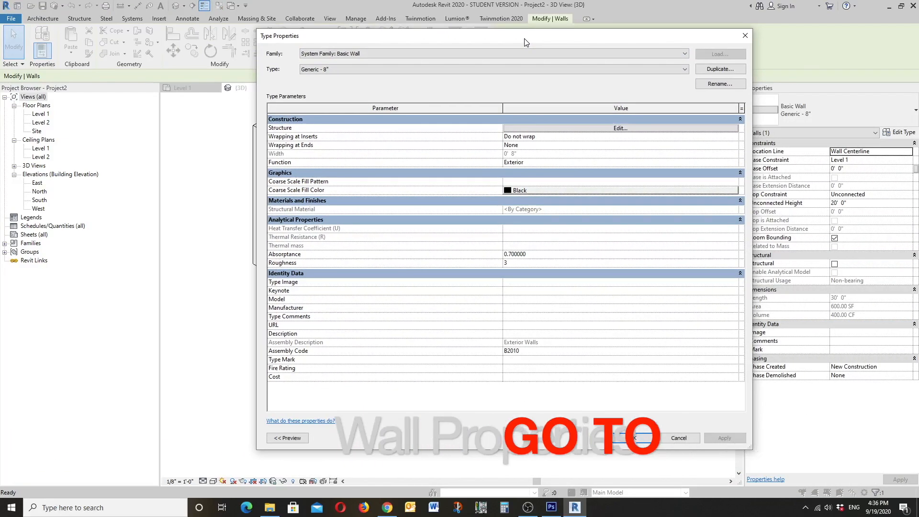
left_click(723, 73)
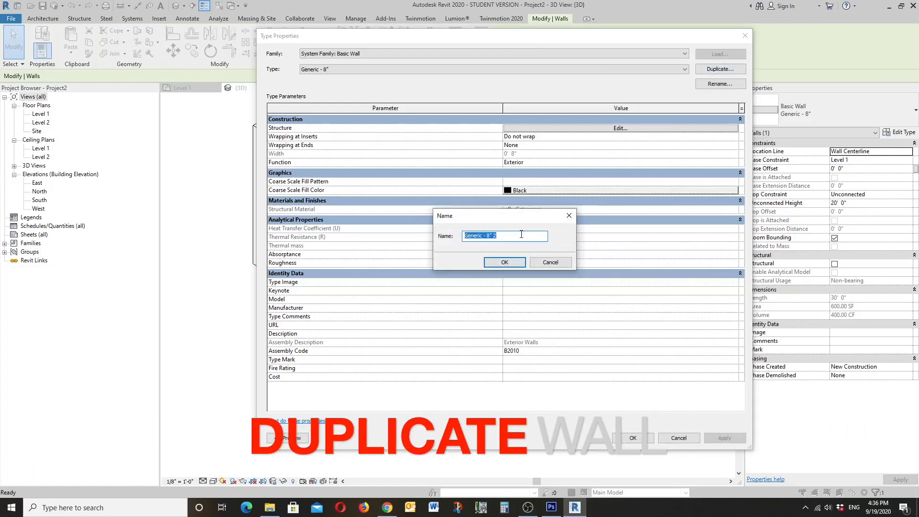
left_click_drag(482, 237, 460, 236)
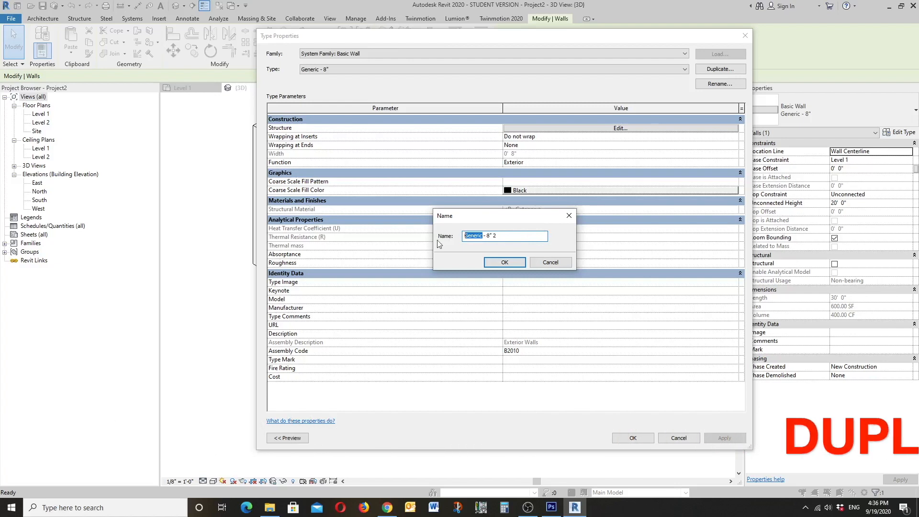
type("Ch")
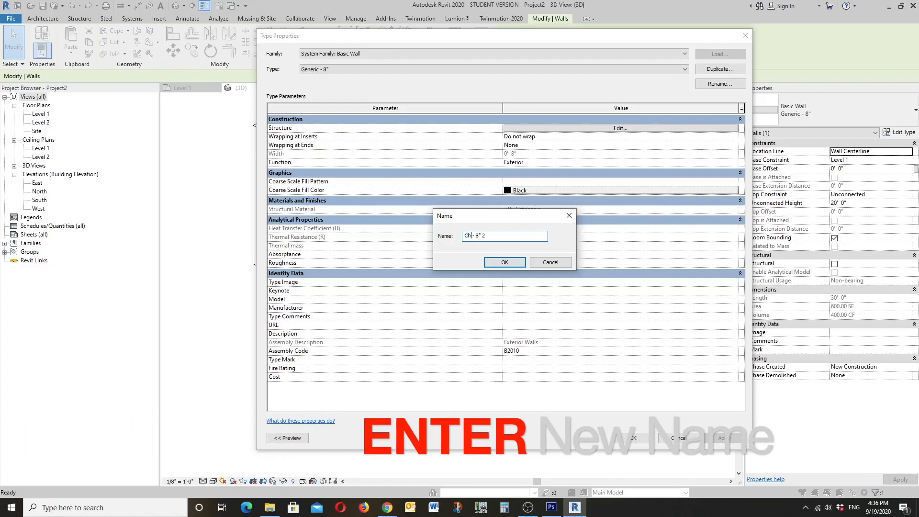
key("BackSpace")
key("BackSpace")
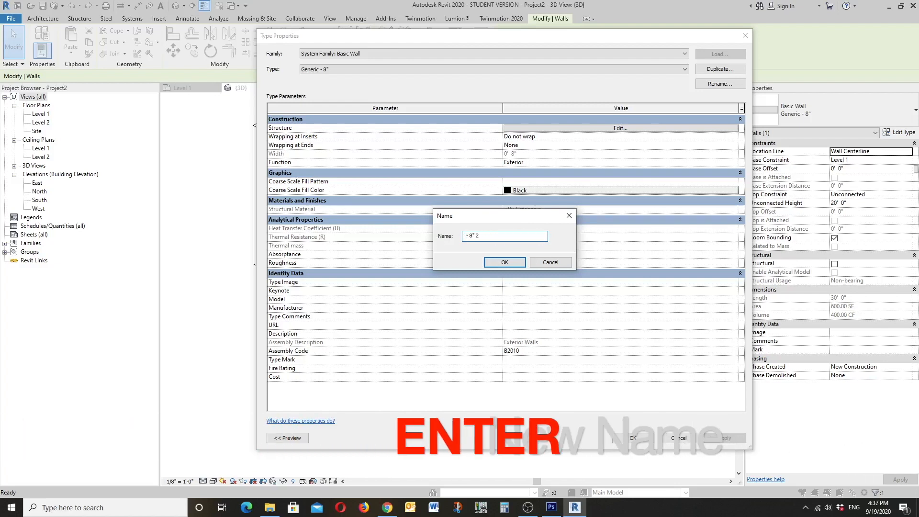
type("Bric")
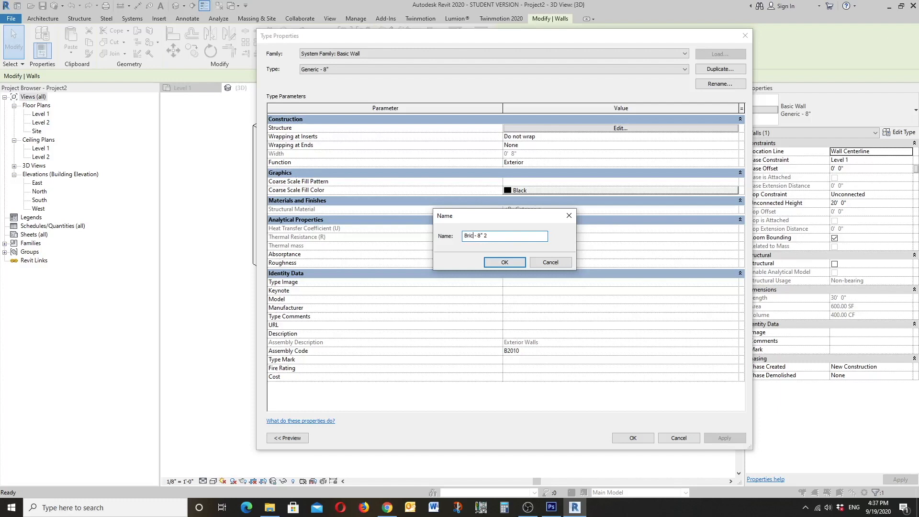
type("k, Chicago Common")
left_click(518, 260)
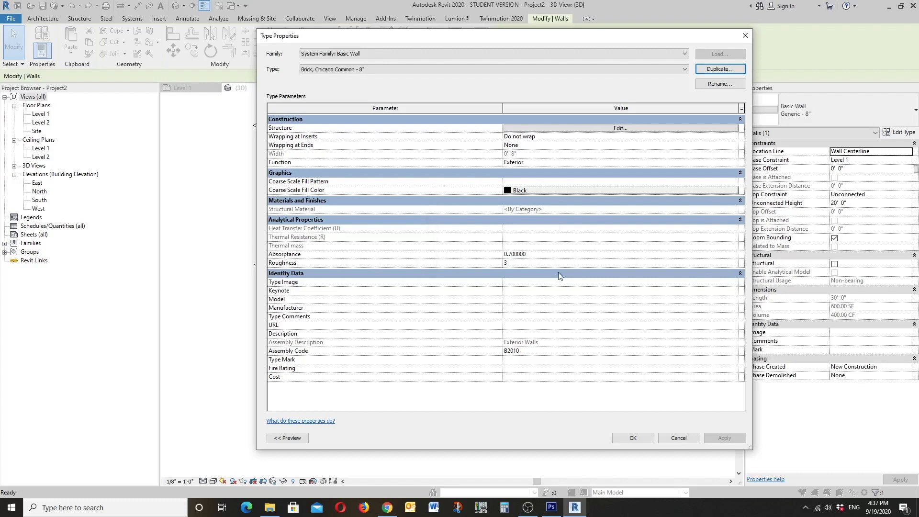
Step: Edit the new wall type's structure and search for "brick" among the materials for the Structure [1] layer
left_click(531, 129)
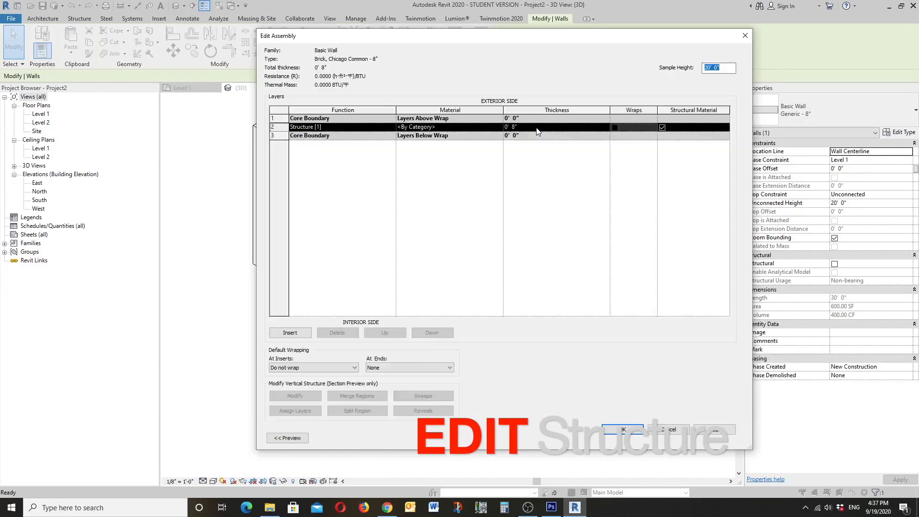
left_click(498, 127)
left_click(500, 127)
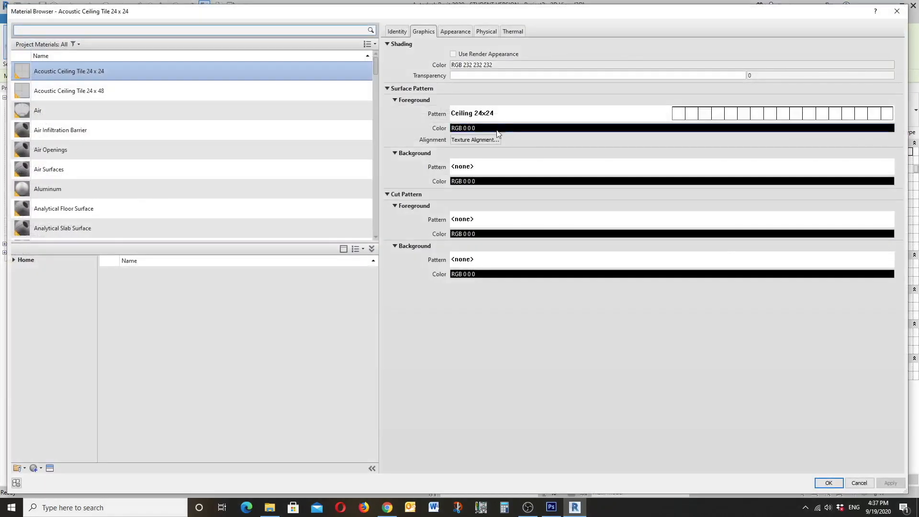
type("br")
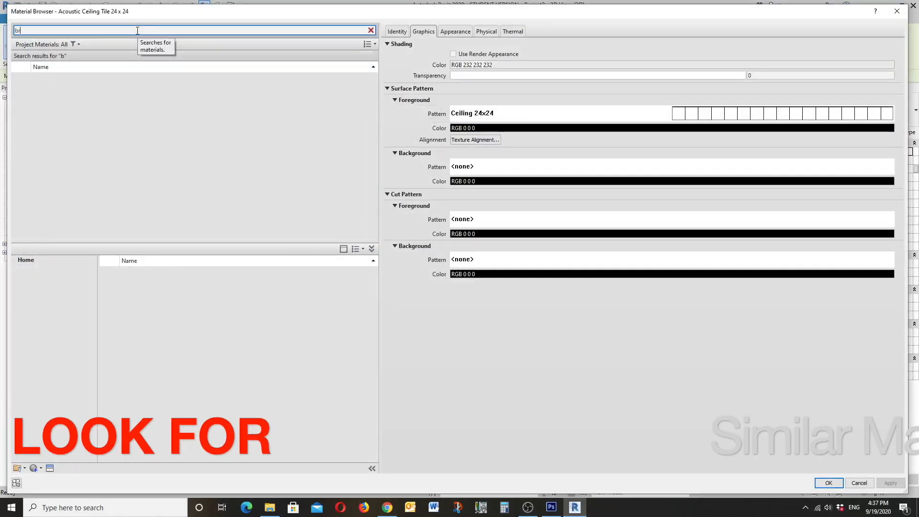
type("ick")
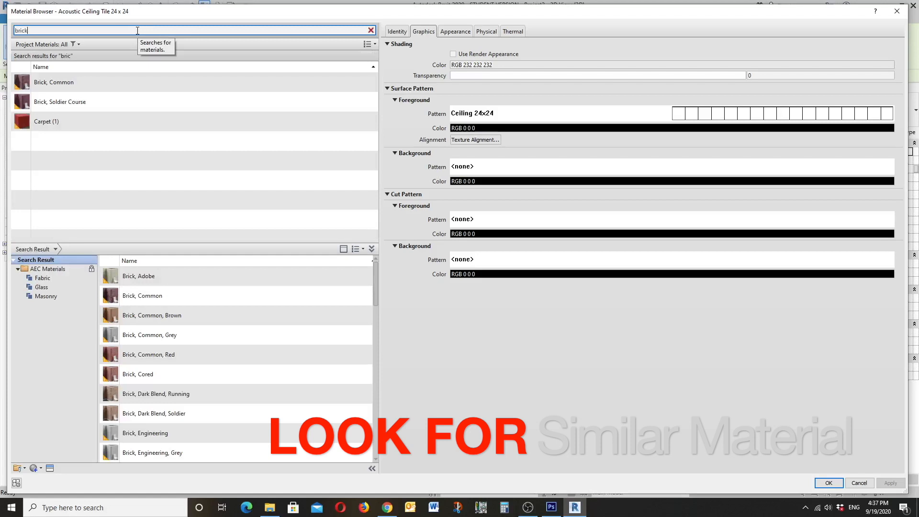
Step: Duplicate the project material "Brick, Common" and name the copy "Brick, Chicago Common"
left_click(74, 82)
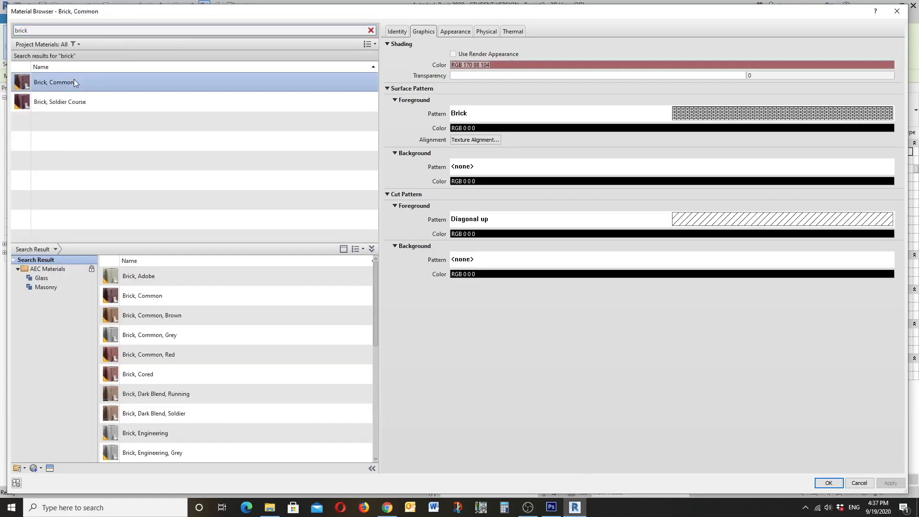
right_click(75, 82)
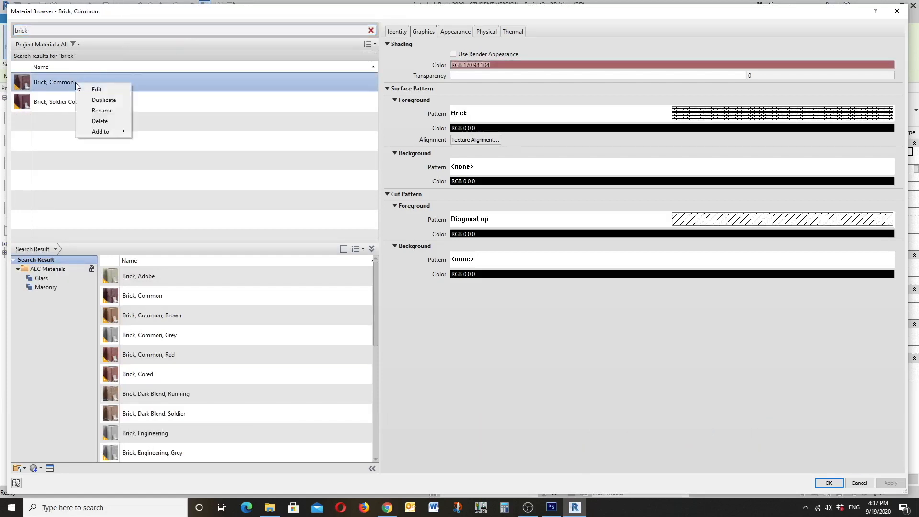
left_click(103, 100)
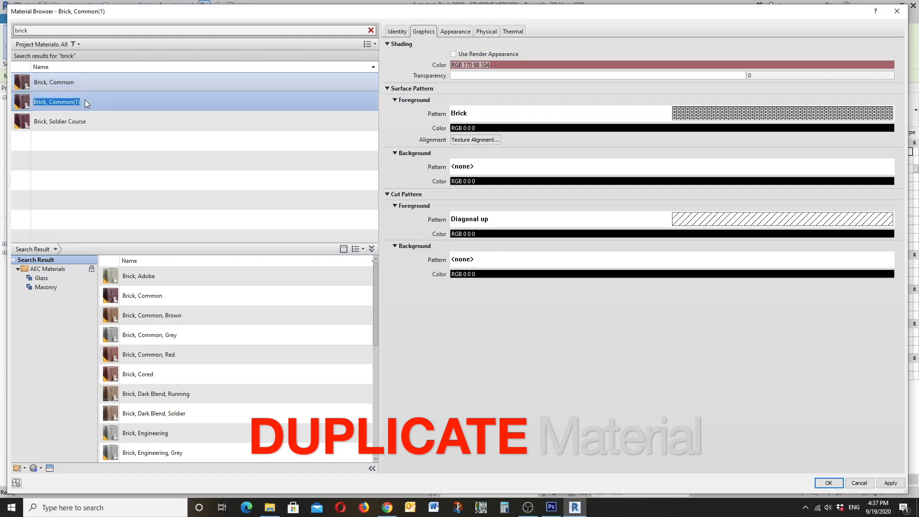
key("Return")
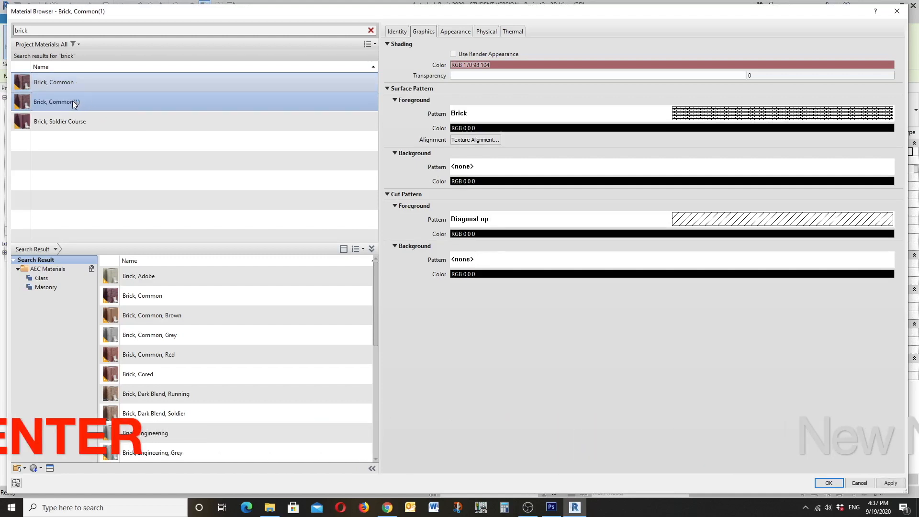
left_click_drag(73, 101, 79, 105)
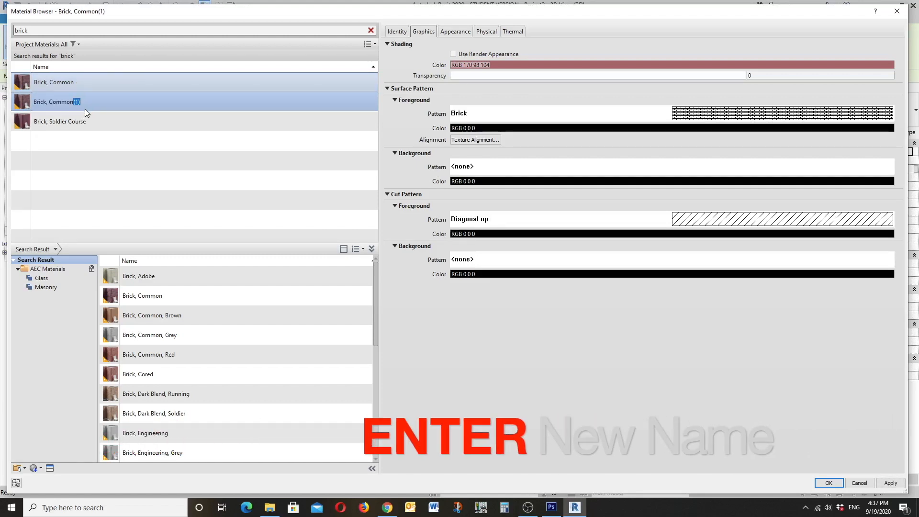
key("Left")
key("Left")
key("Left")
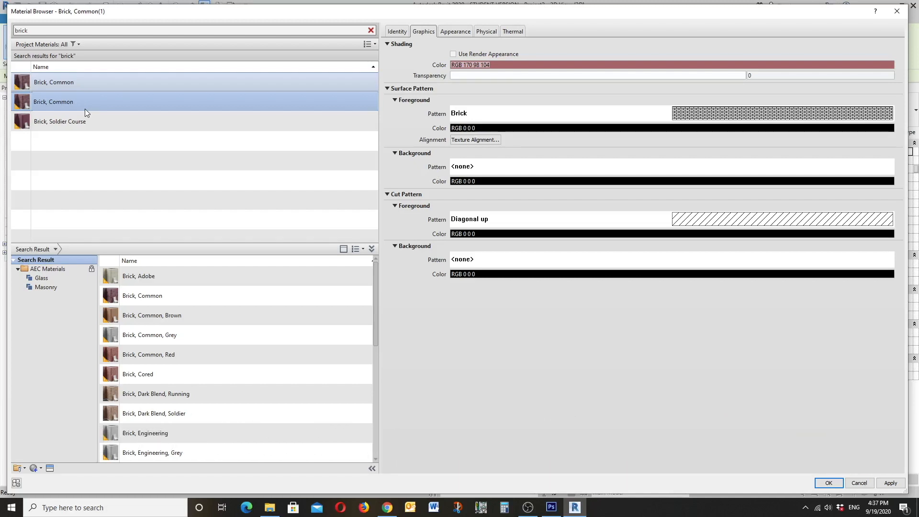
type("Chicago C")
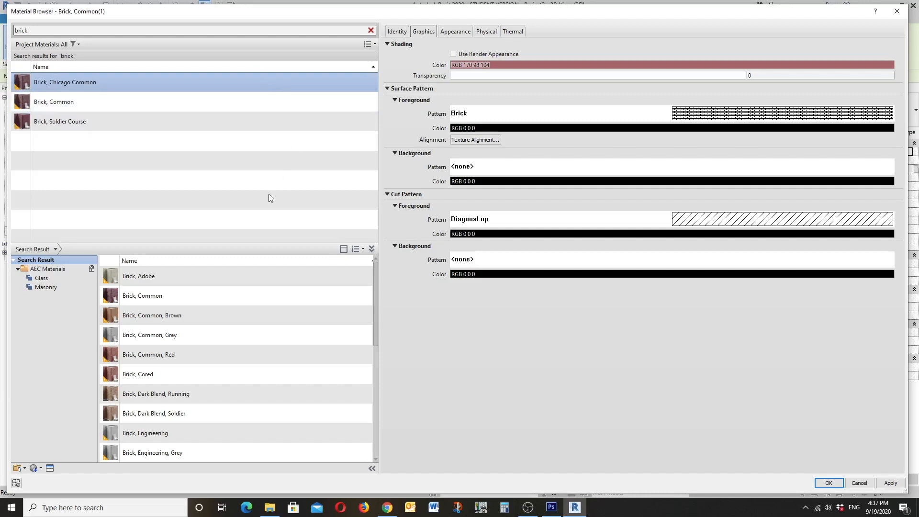
Step: Set the shading color of the Brick, Chicago Common material to a golden yellow, RGB 233 203 86
left_click_drag(316, 242, 321, 355)
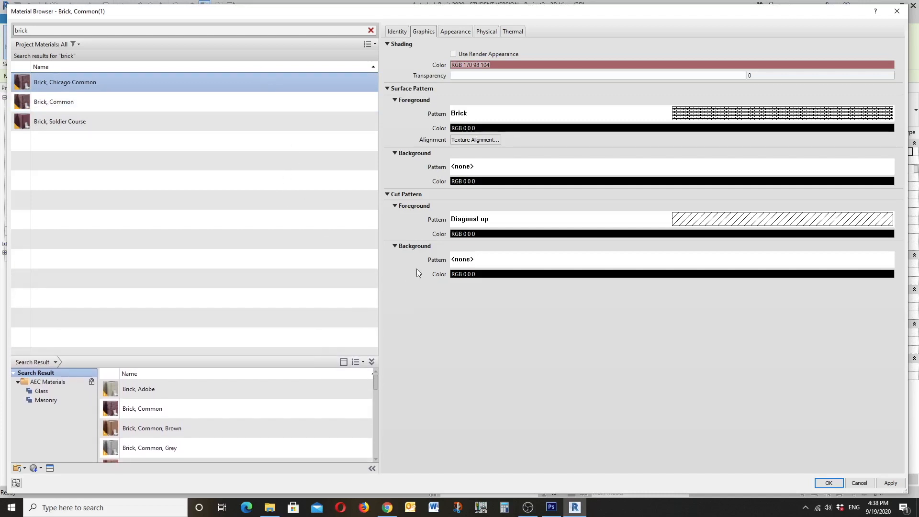
left_click(499, 65)
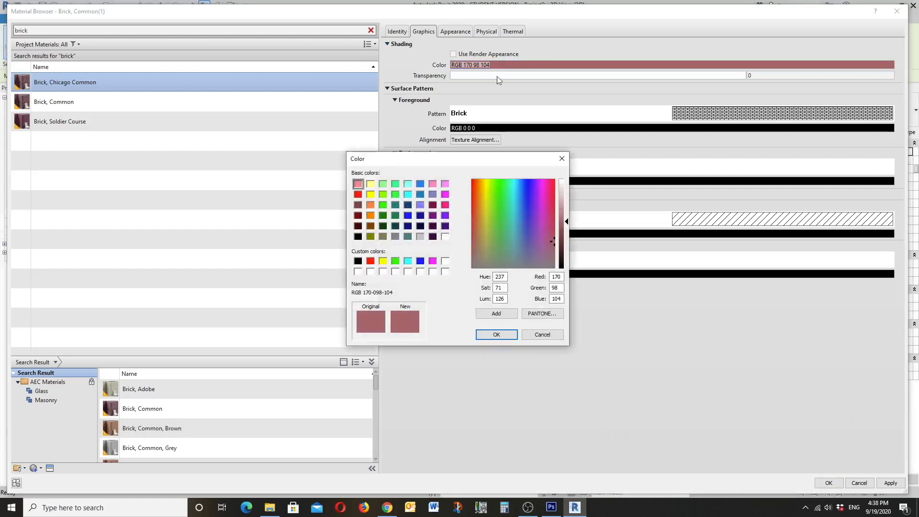
left_click(371, 194)
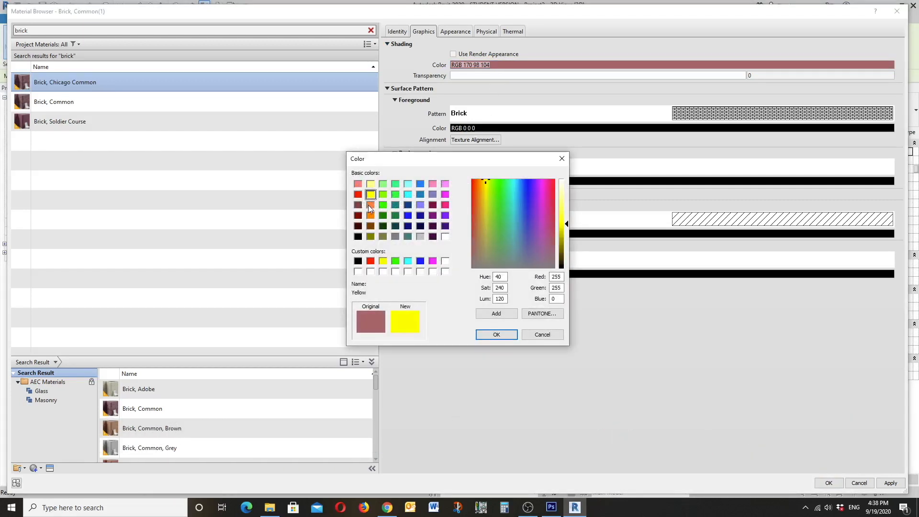
left_click(371, 205)
left_click(489, 200)
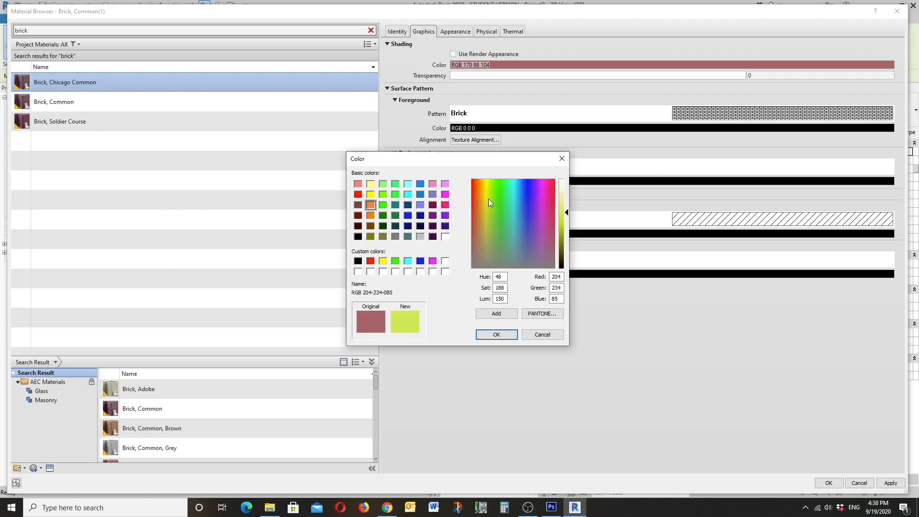
left_click_drag(484, 201, 483, 200)
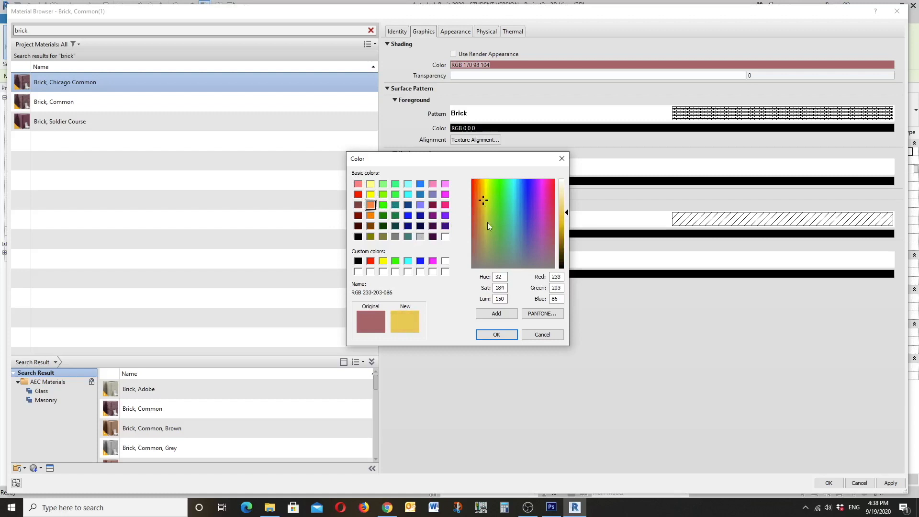
left_click(497, 333)
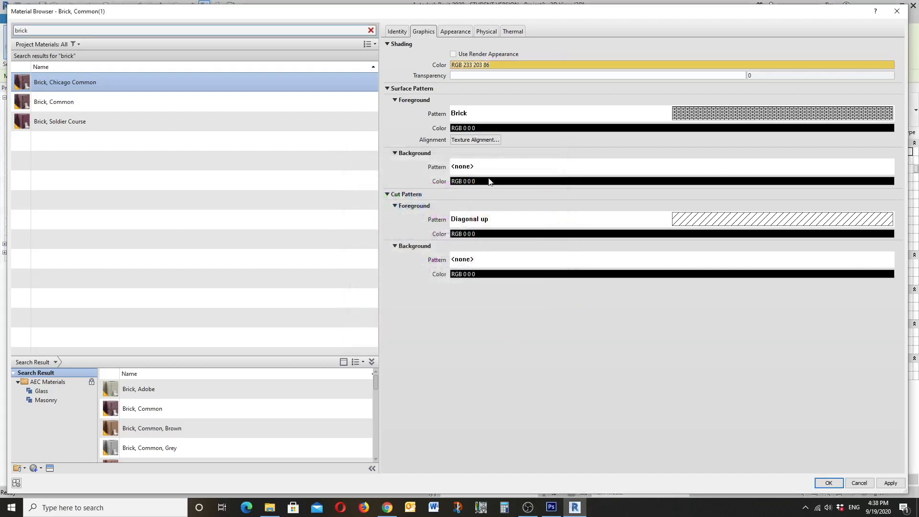
Step: Show the material's appearance properties, and in Chrome open the brick seamless textures page from the free textures on gomeasure4me.com
left_click(454, 31)
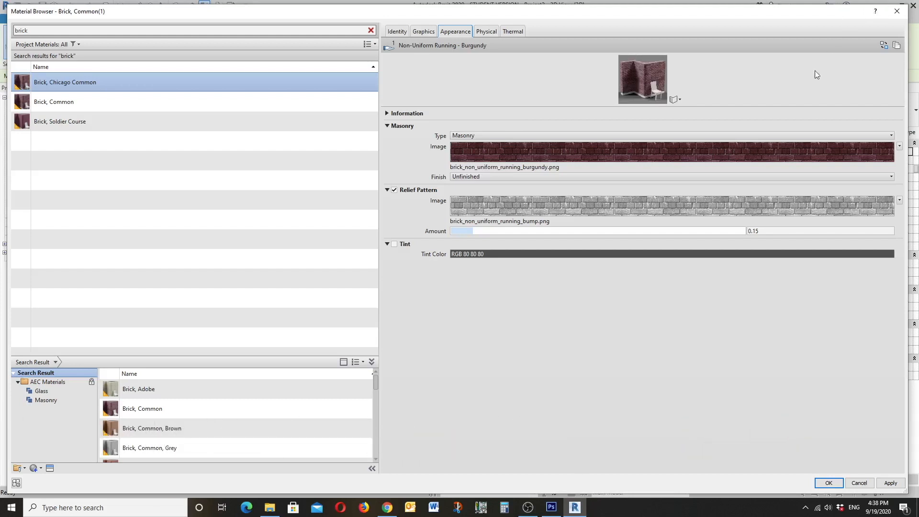
left_click(387, 507)
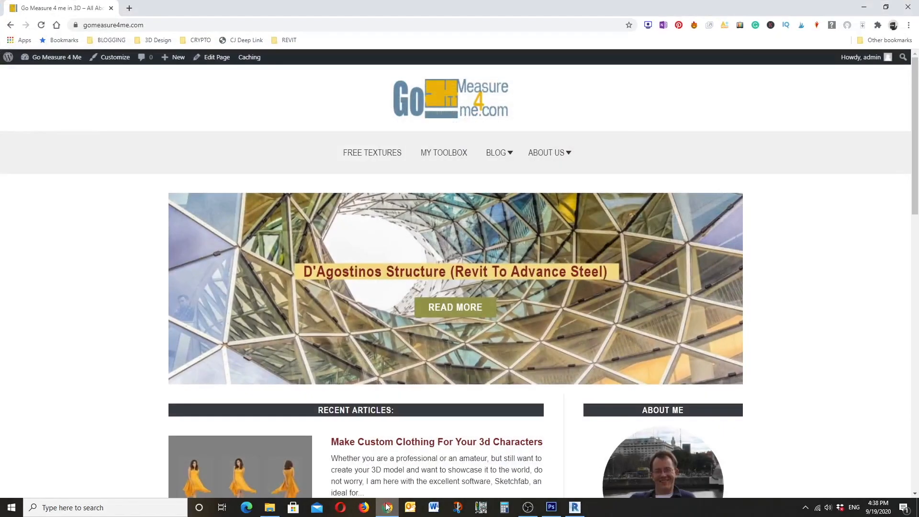
left_click(364, 152)
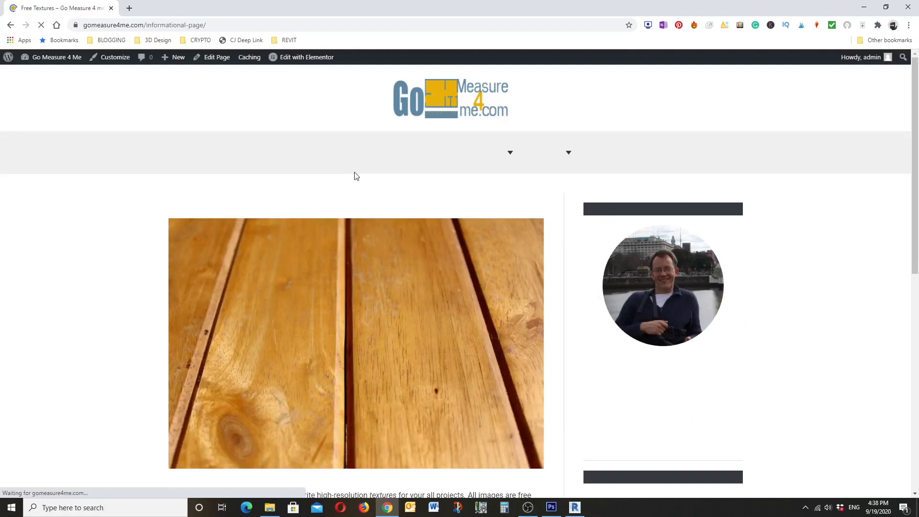
scroll(355, 177, "down", 5)
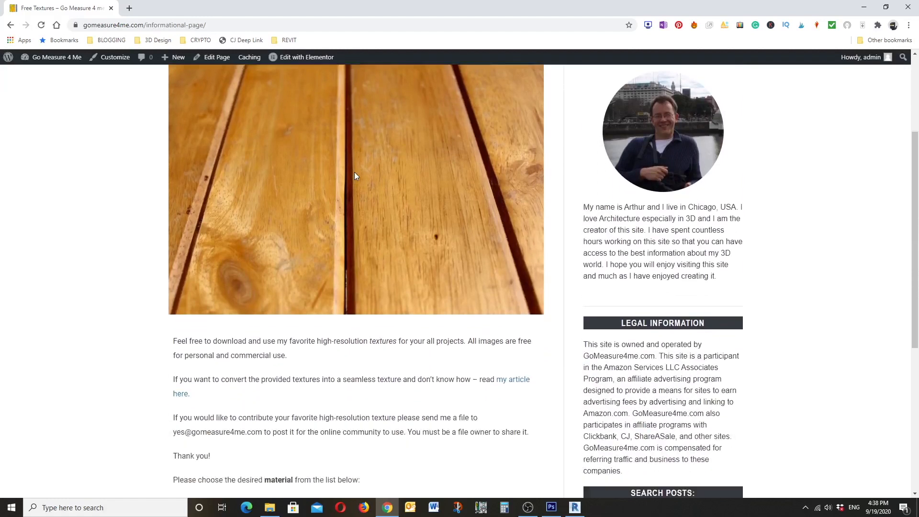
scroll(354, 176, "down", 4)
left_click(248, 265)
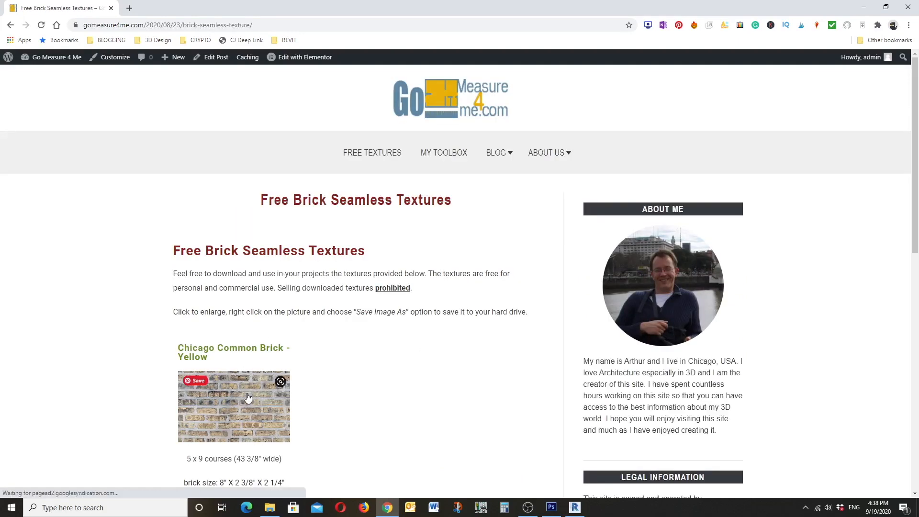
Step: Enlarge the Chicago Common Brick - Yellow texture and save it as Chicago-Common-Brick-Seamless in the 02 Custom Texture Material folder
left_click(247, 392)
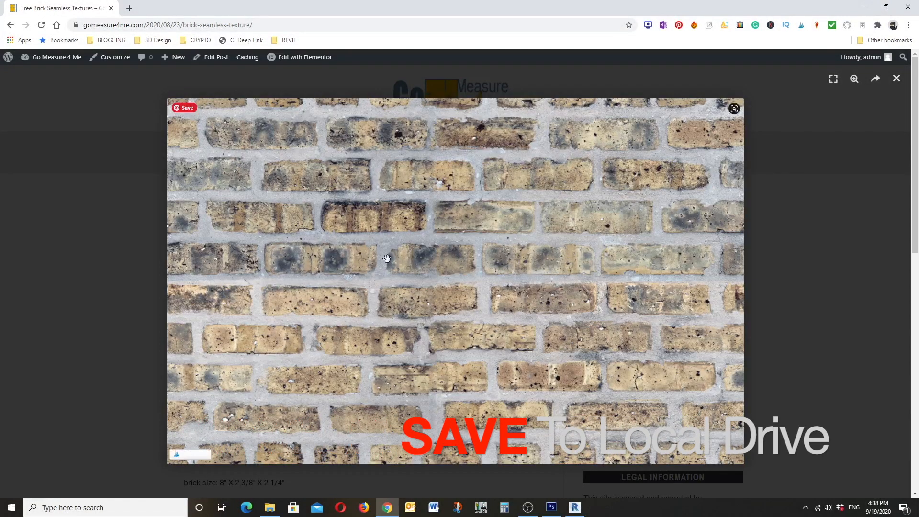
right_click(404, 234)
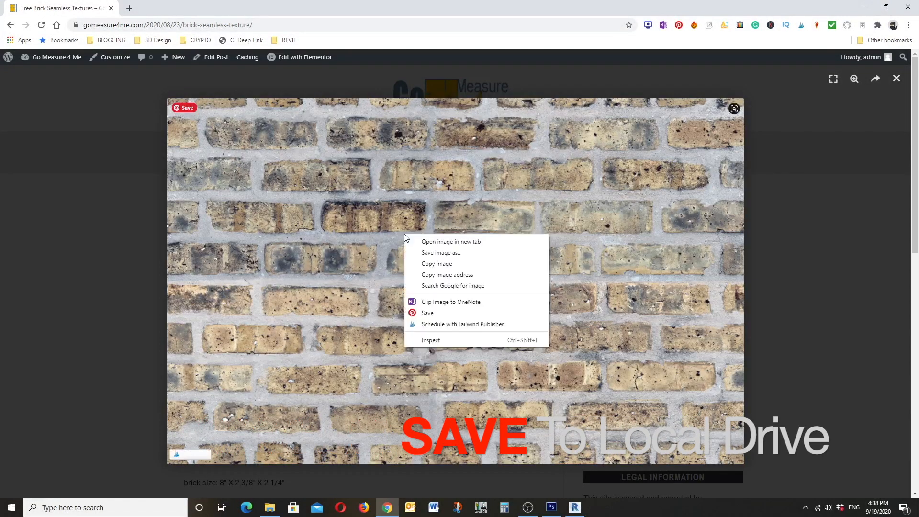
left_click(422, 254)
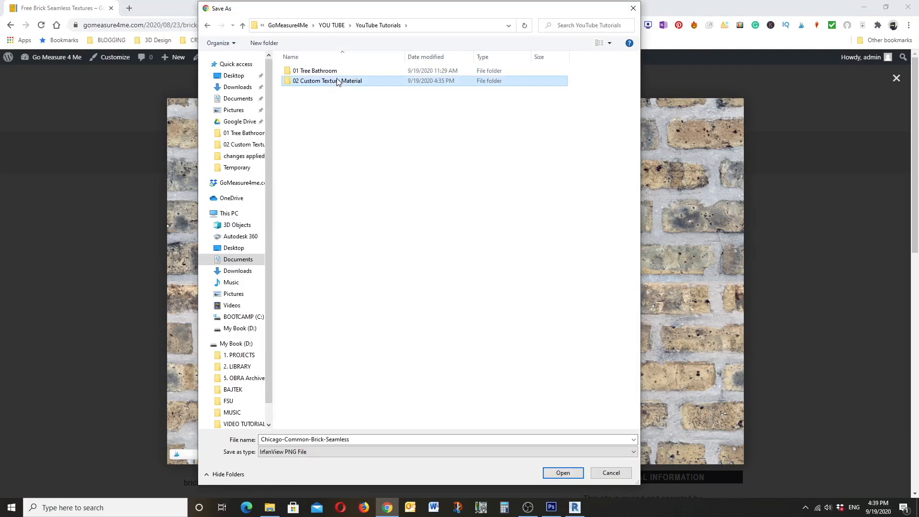
double_click(337, 81)
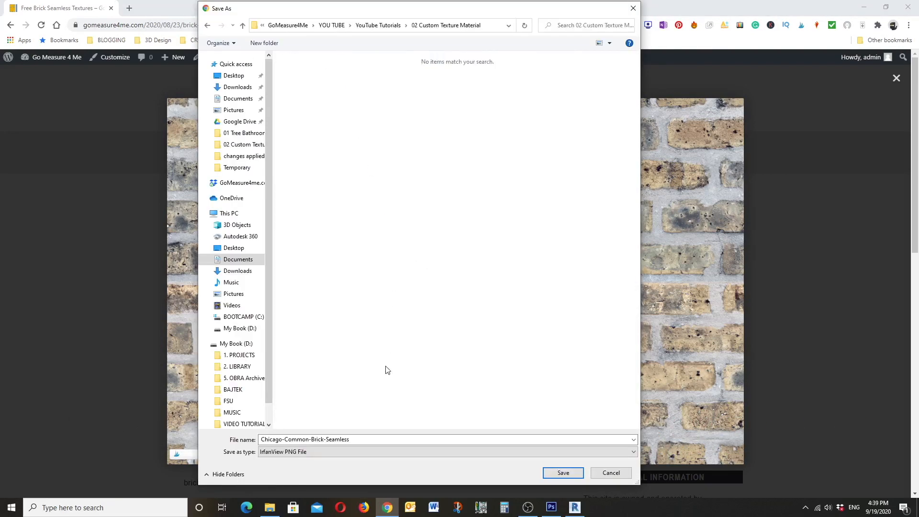
left_click(559, 474)
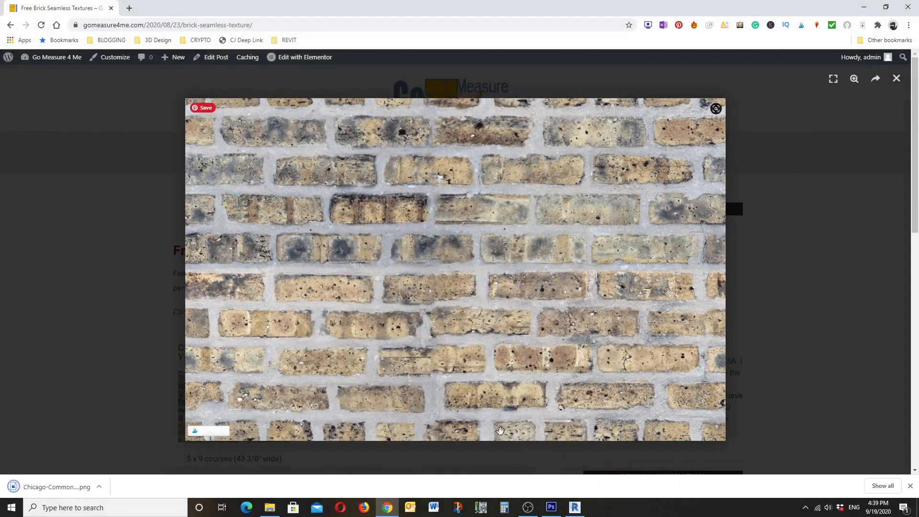
left_click(864, 6)
Step: Switch to File Explorer and open the saved Chicago-Common-Brick-Seamless image in Adobe Photoshop CS6
left_click(270, 507)
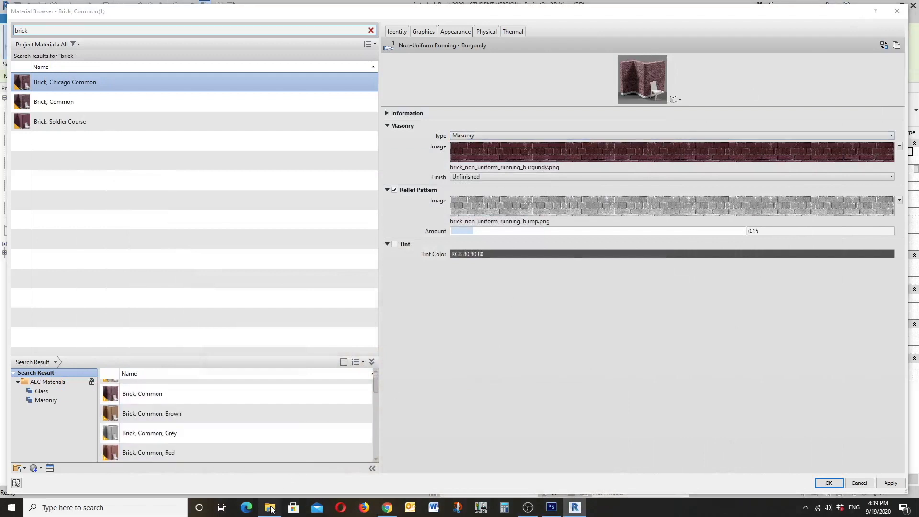
left_click(269, 153)
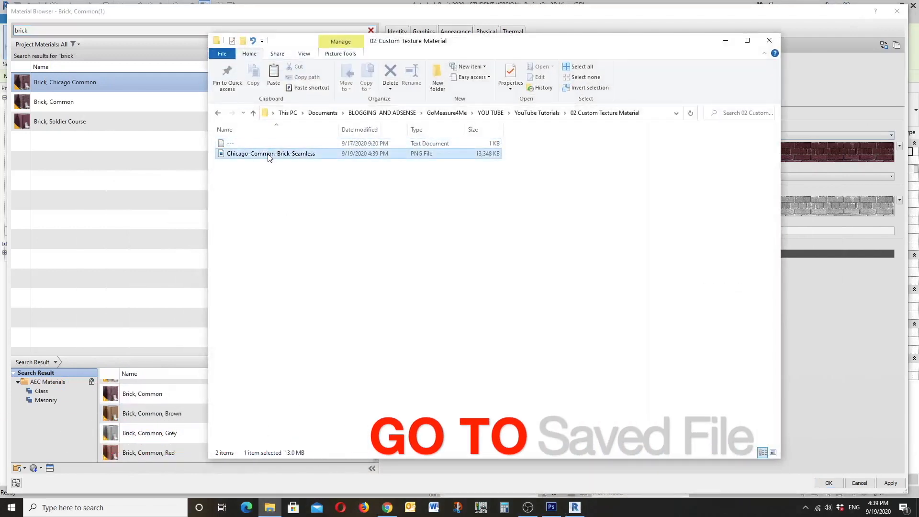
right_click(268, 154)
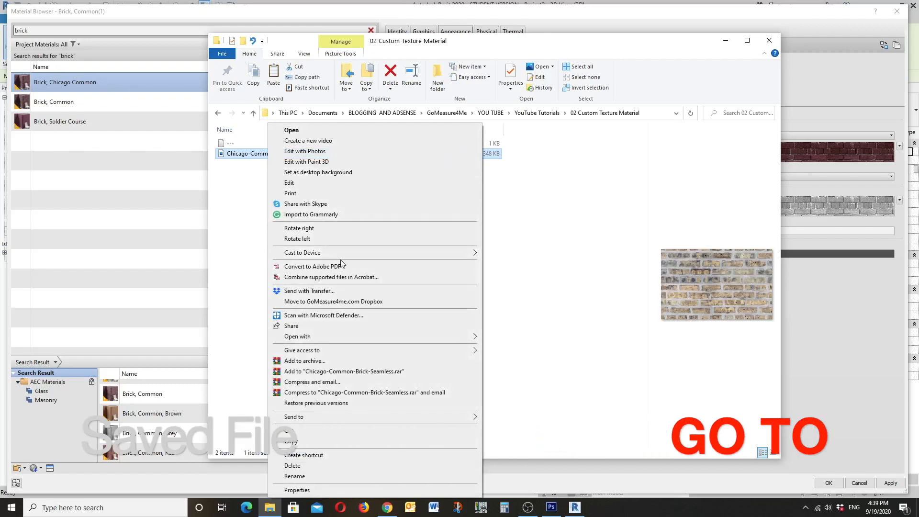
mouse_move(397, 337)
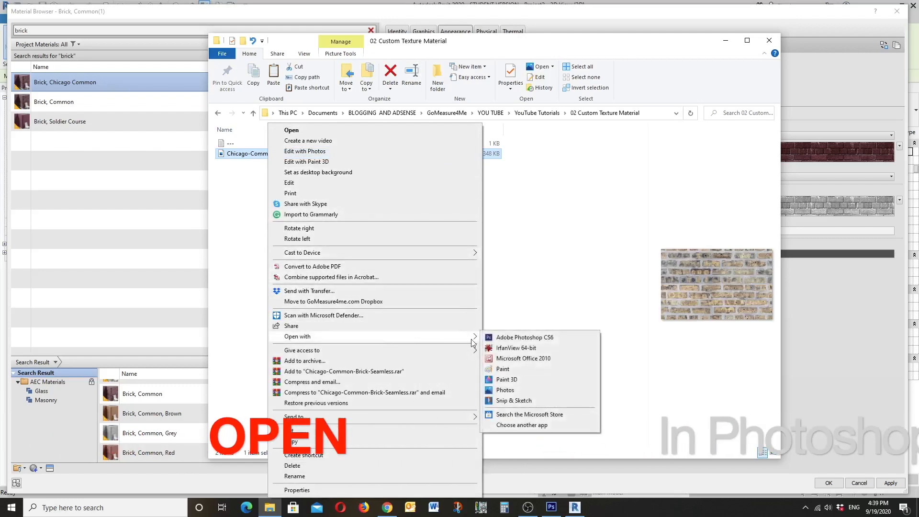
left_click(503, 337)
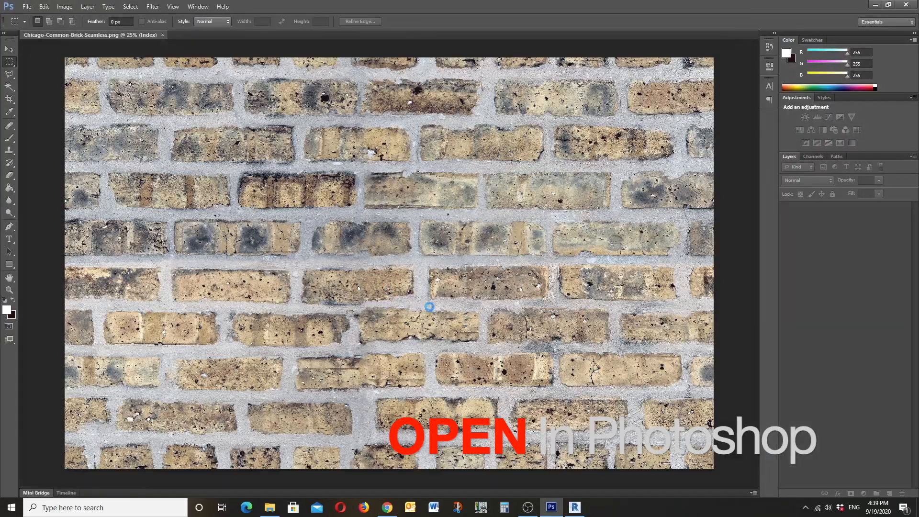
Step: Resize the brick image to a width of 512 pixels with proportions constrained
left_click(66, 8)
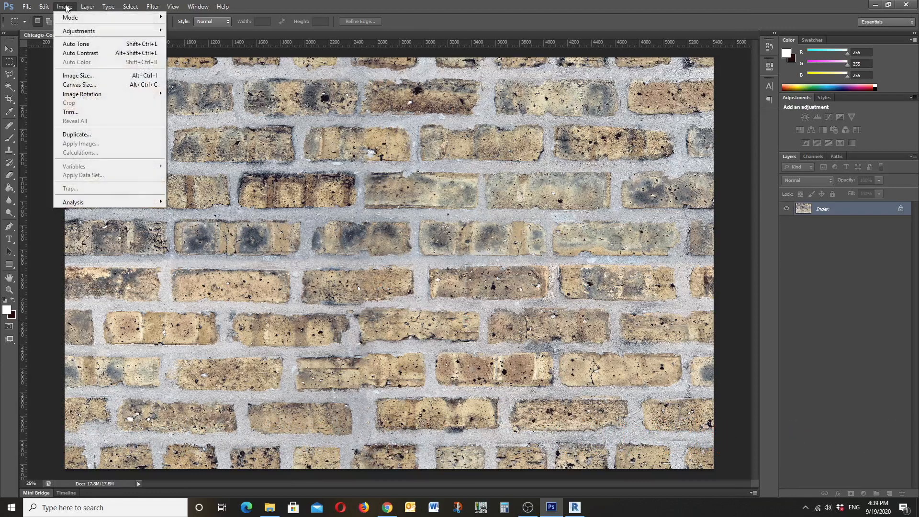
left_click(79, 76)
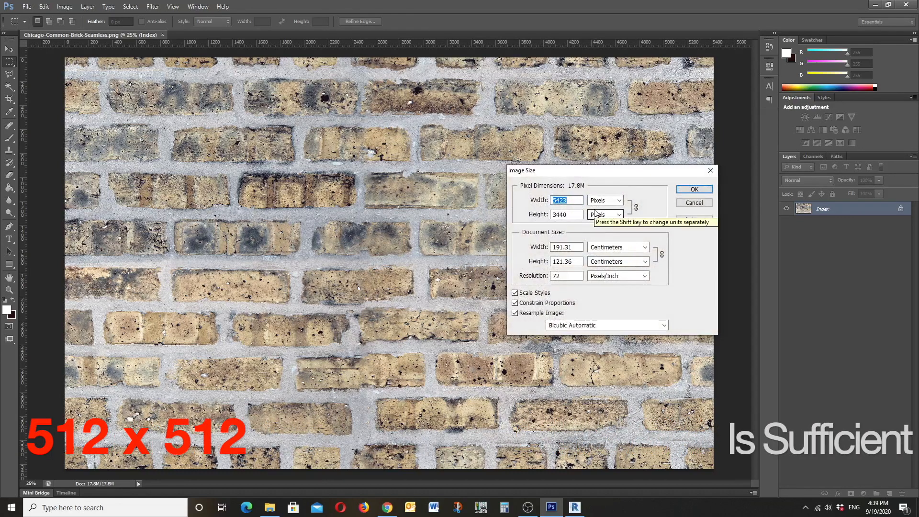
type("512")
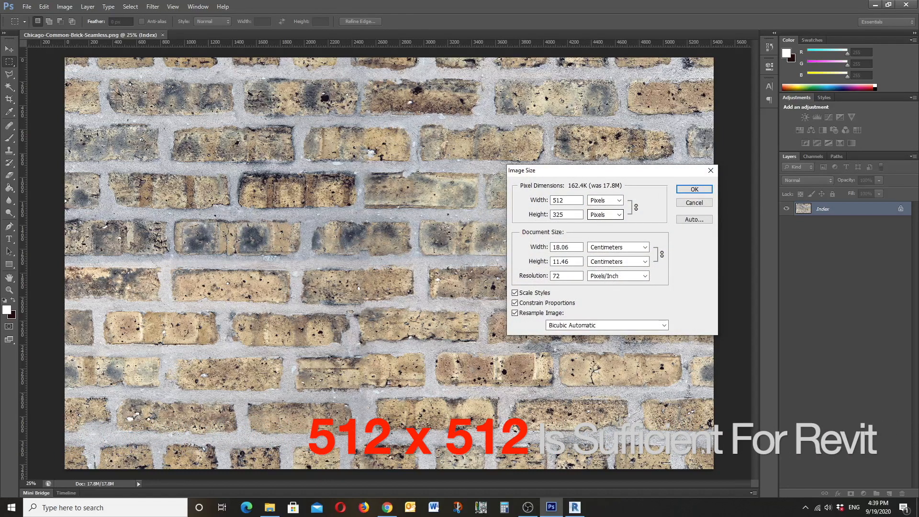
left_click(695, 189)
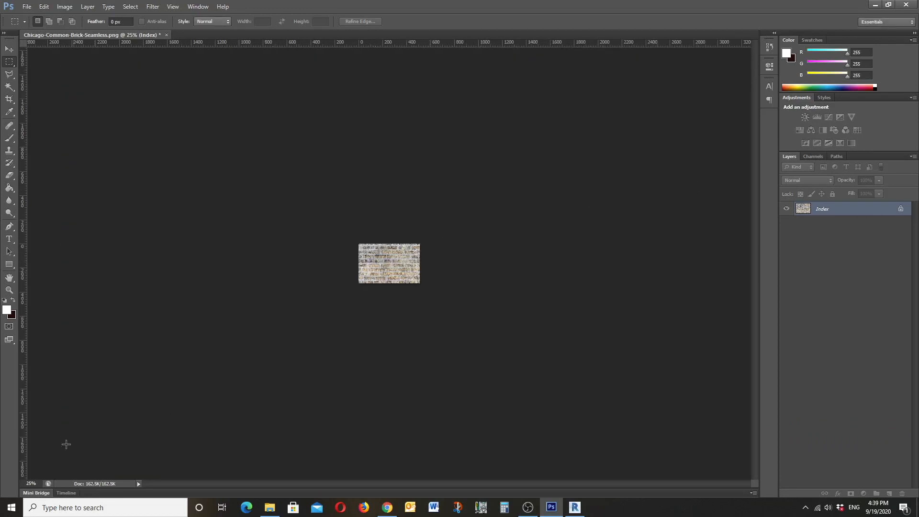
Step: Save the resized texture as a new PNG file named Chicago-Common-Brick-512, using smallest/slow compression and no interlacing
left_click(30, 484)
type("100")
key("Return")
key("Return")
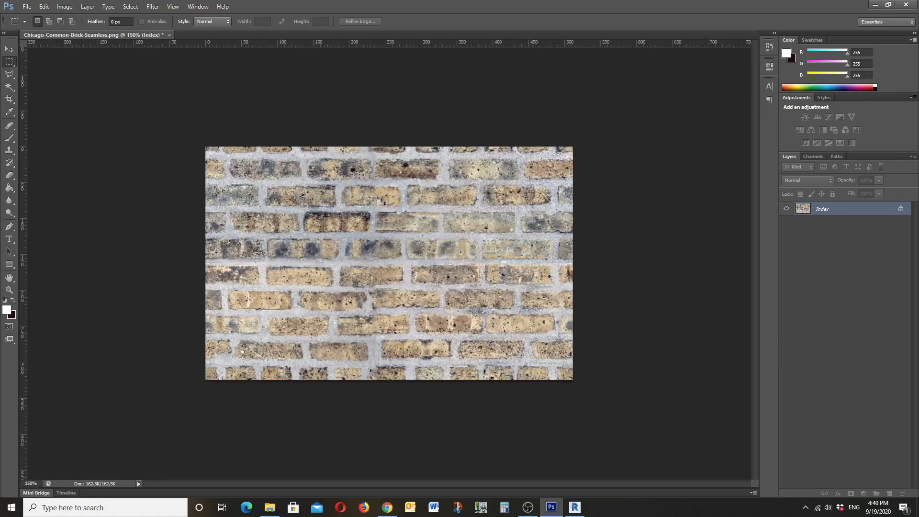
scroll(184, 372, "up", 2, "alt")
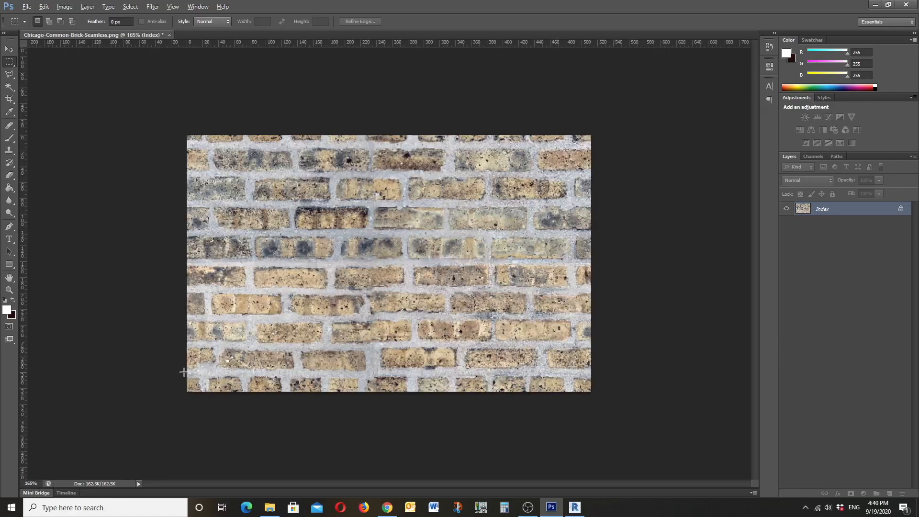
scroll(185, 372, "up", 1, "alt")
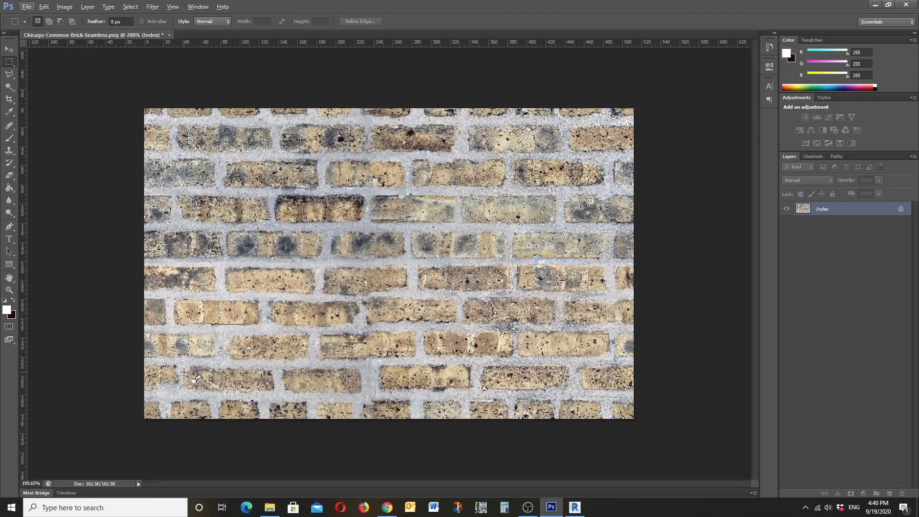
left_click(26, 6)
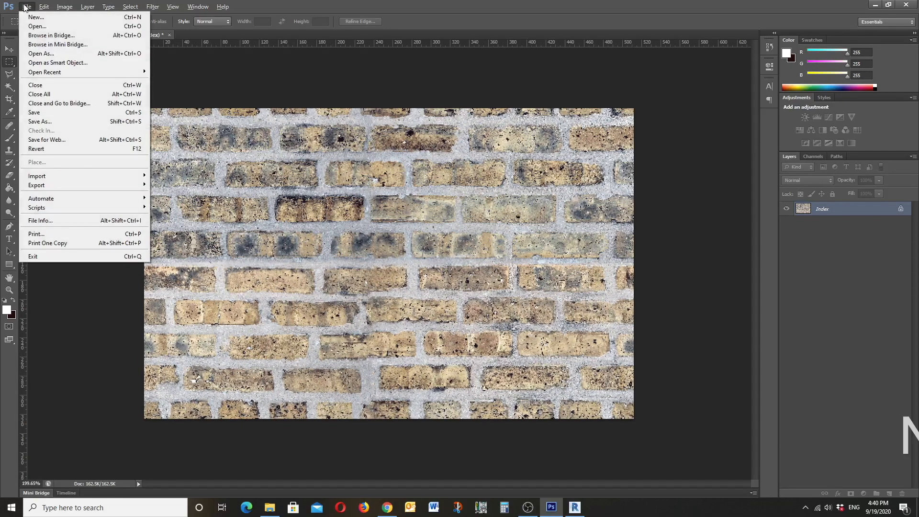
left_click(46, 122)
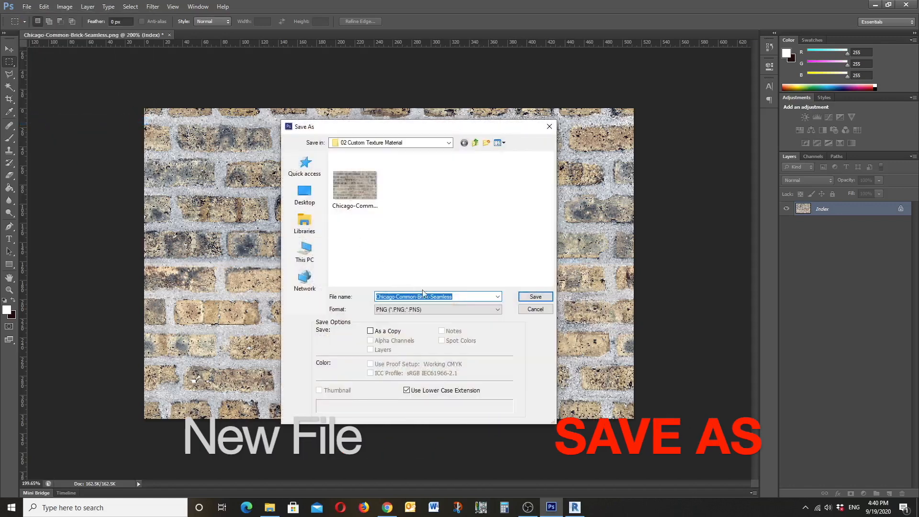
left_click(466, 297)
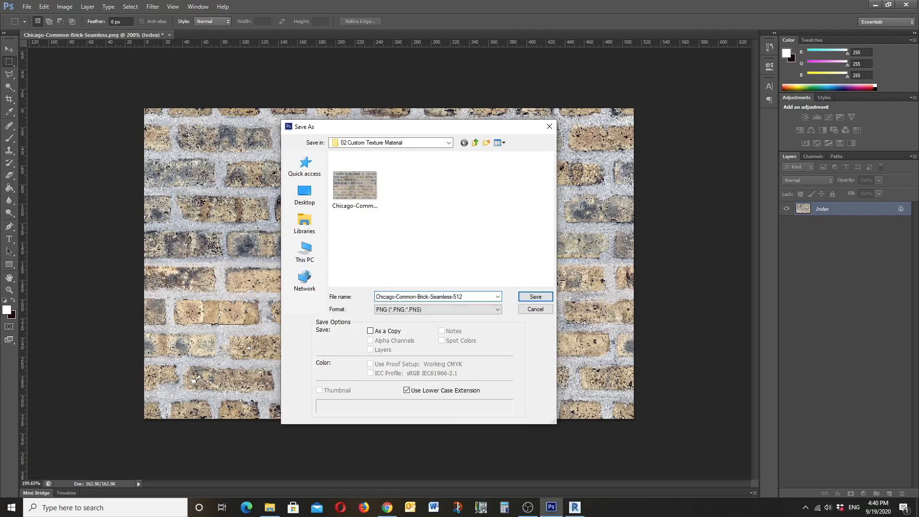
key("Return")
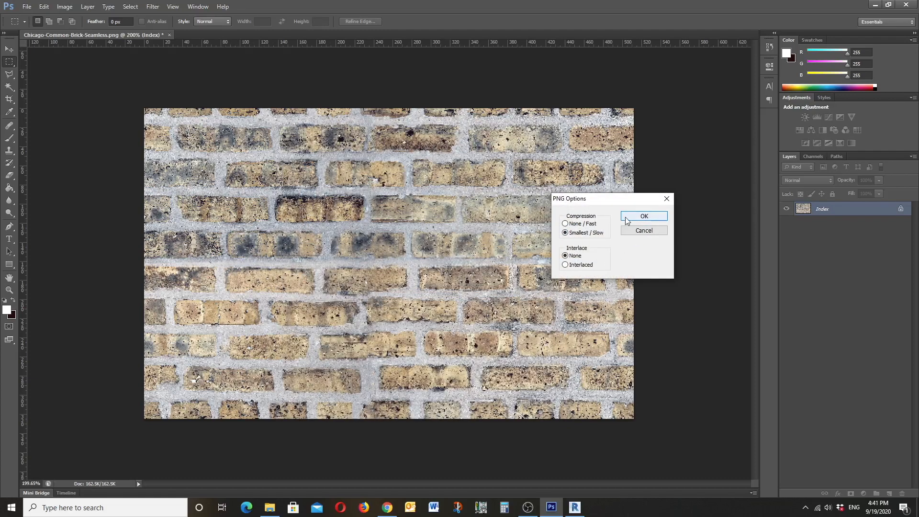
left_click(626, 217)
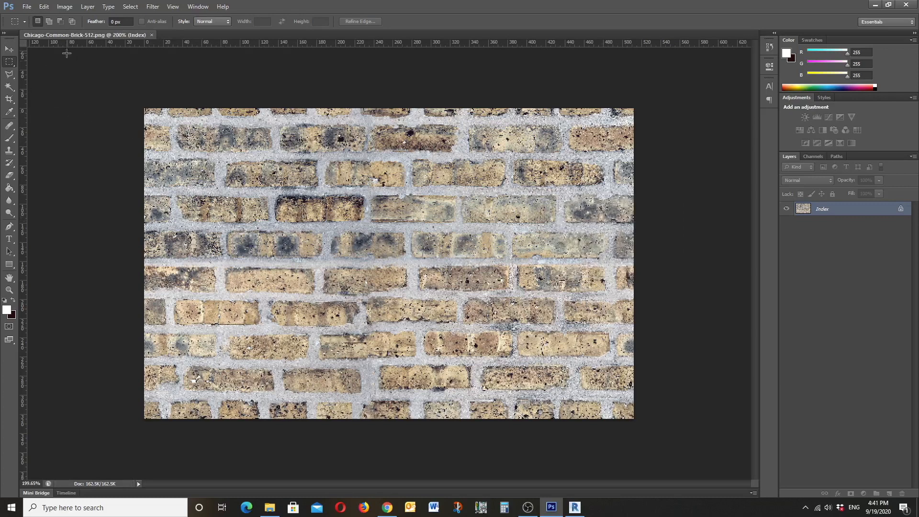
Step: Convert the Chicago-Common-Brick-512 image to Grayscale mode and discard its color information
left_click(64, 7)
mouse_move(157, 17)
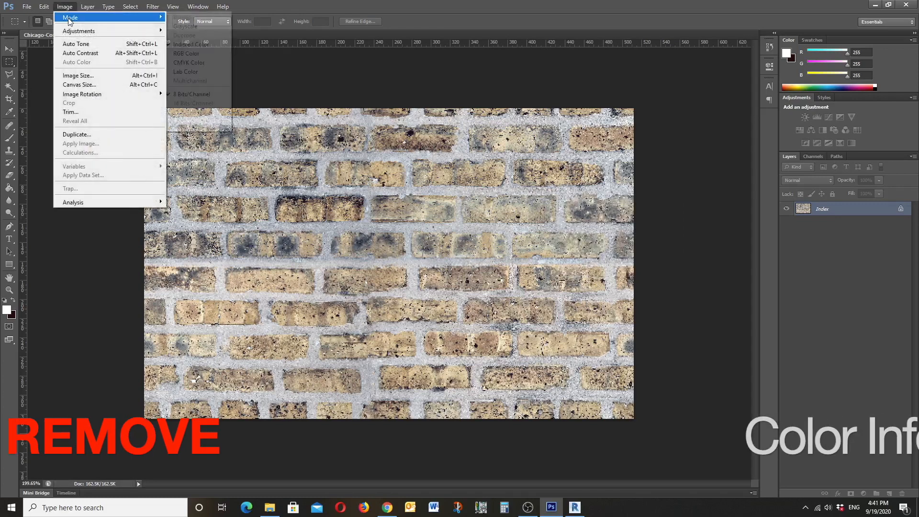
left_click(196, 27)
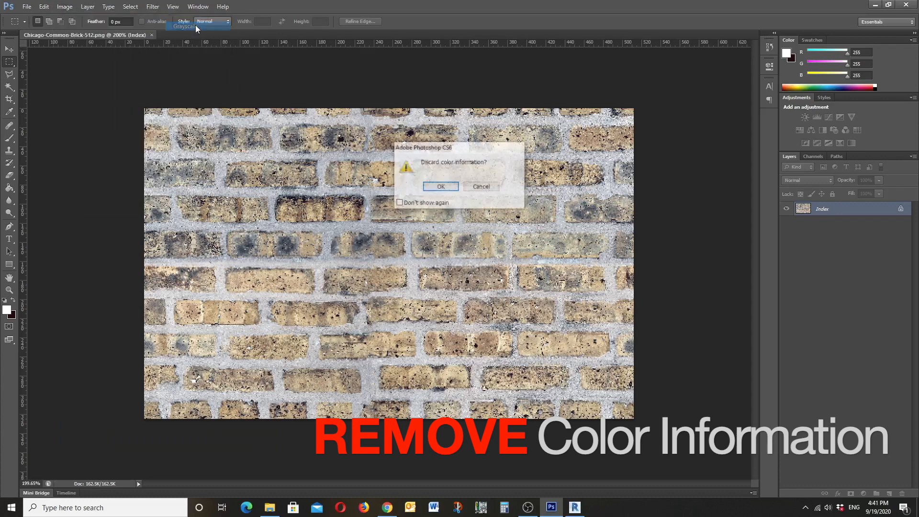
left_click(441, 187)
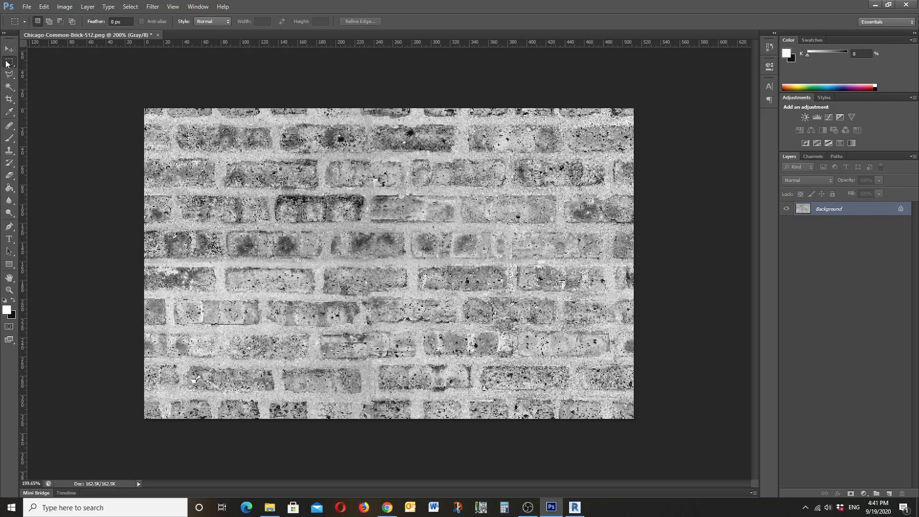
Step: Select the mortar joints between the brick courses with rectangular marquees added to one combined selection
left_click(49, 21)
left_click_drag(137, 115, 648, 125)
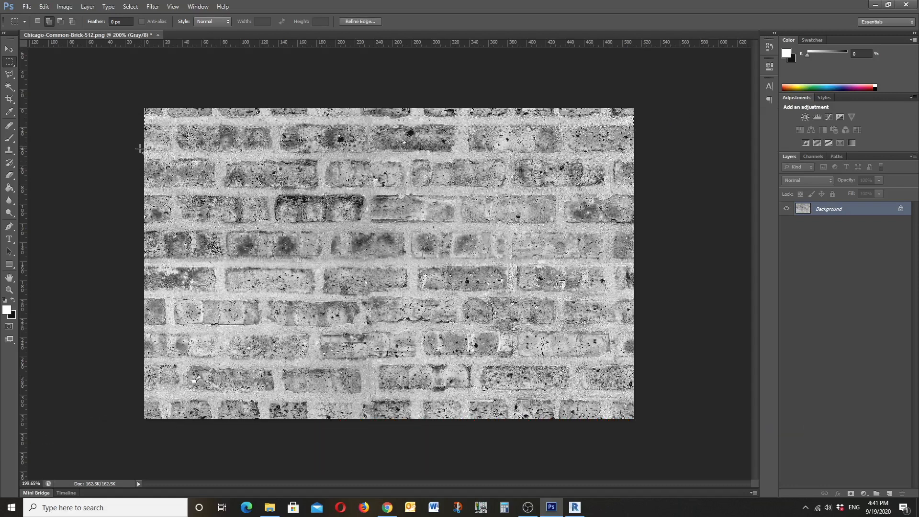
left_click_drag(576, 159, 655, 163)
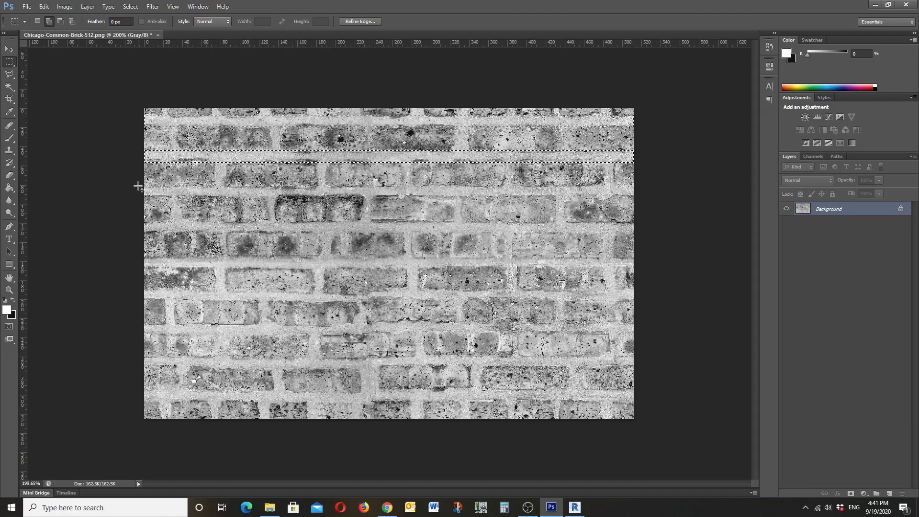
left_click_drag(637, 200, 649, 196)
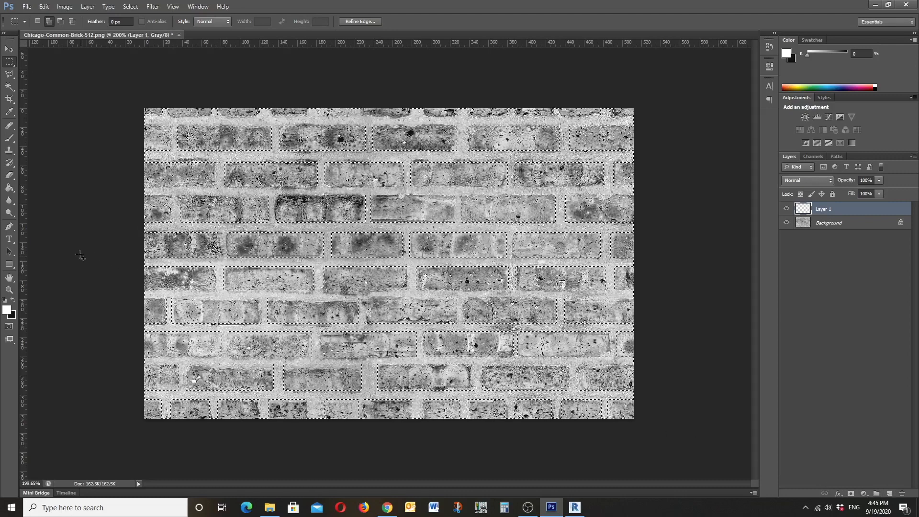
Step: Fill the selected mortar joints with black on Layer 1 using the Paint Bucket tool
left_click(13, 300)
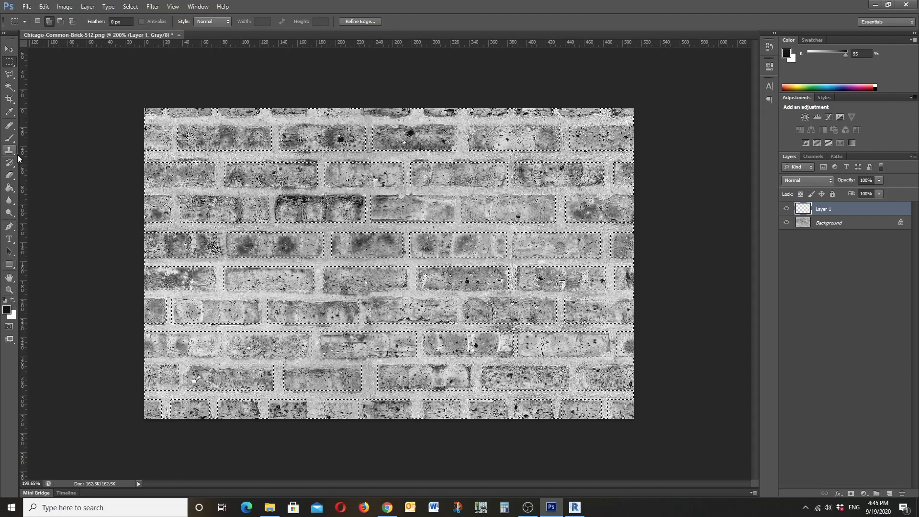
left_click(9, 188)
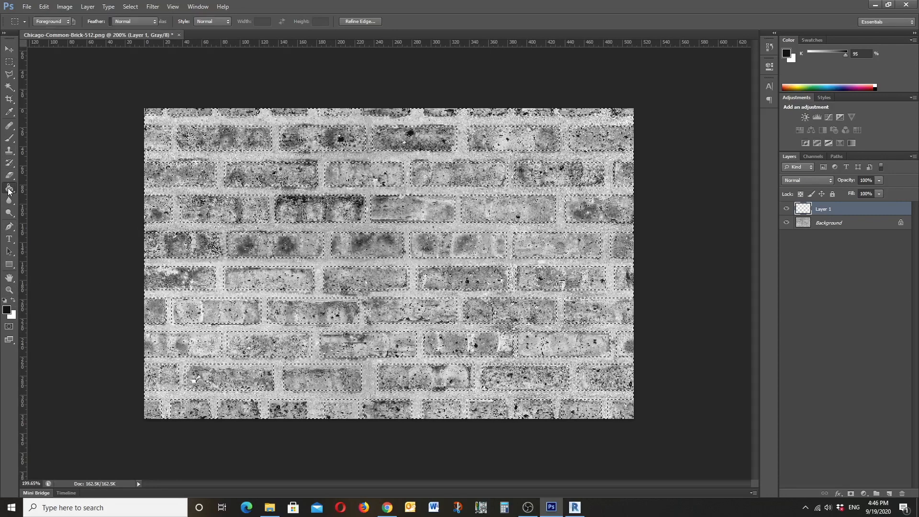
left_click(218, 209)
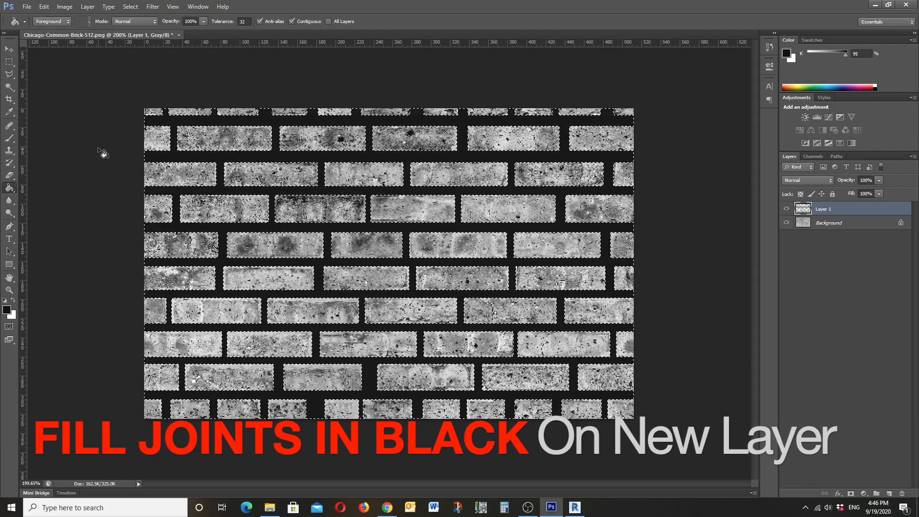
Step: Convert the brick Background into a regular layer named Layer 0 with Normal mode and 100% opacity
left_click(8, 50)
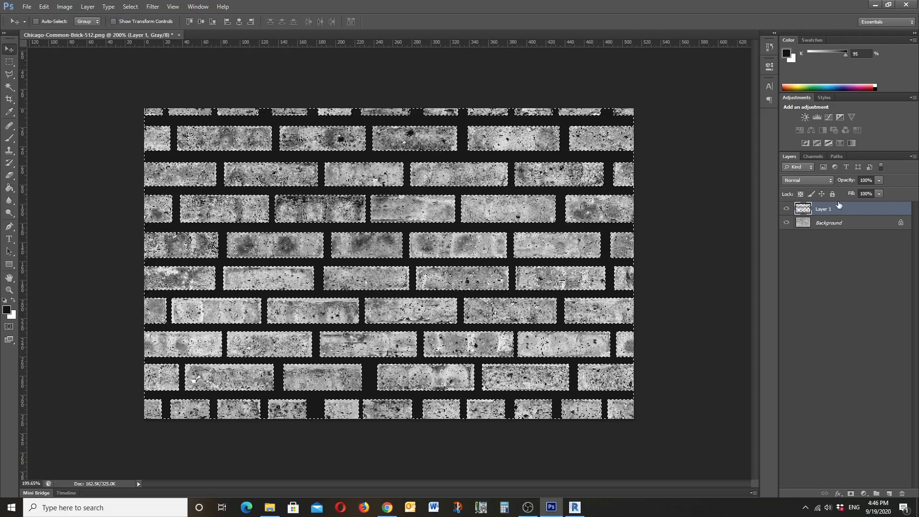
left_click(873, 225)
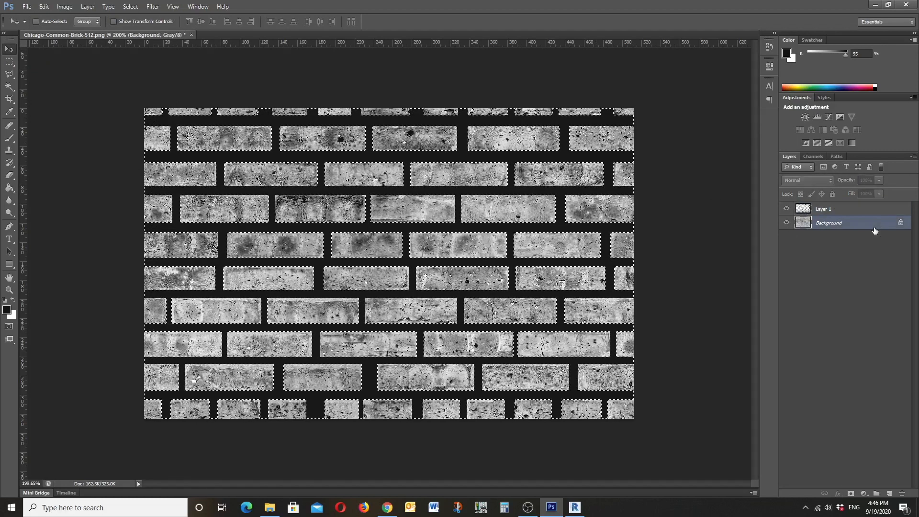
right_click(889, 222)
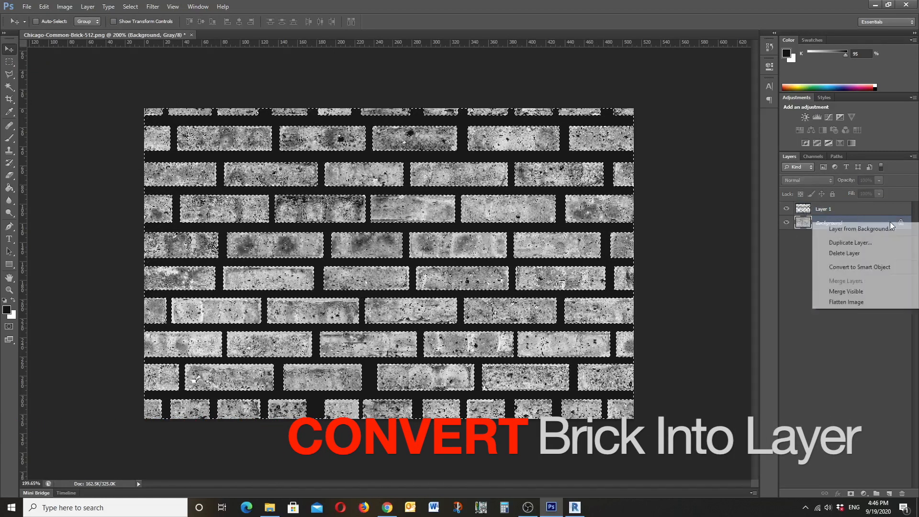
left_click(882, 231)
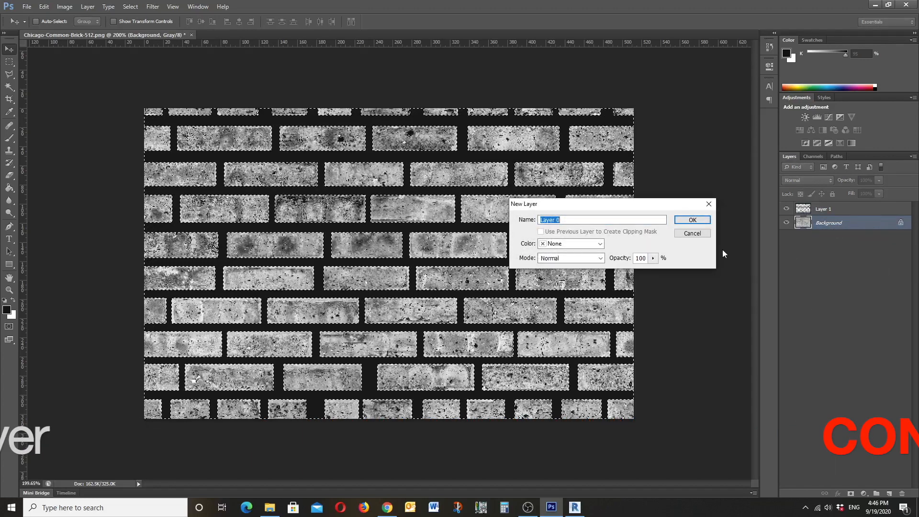
left_click(695, 215)
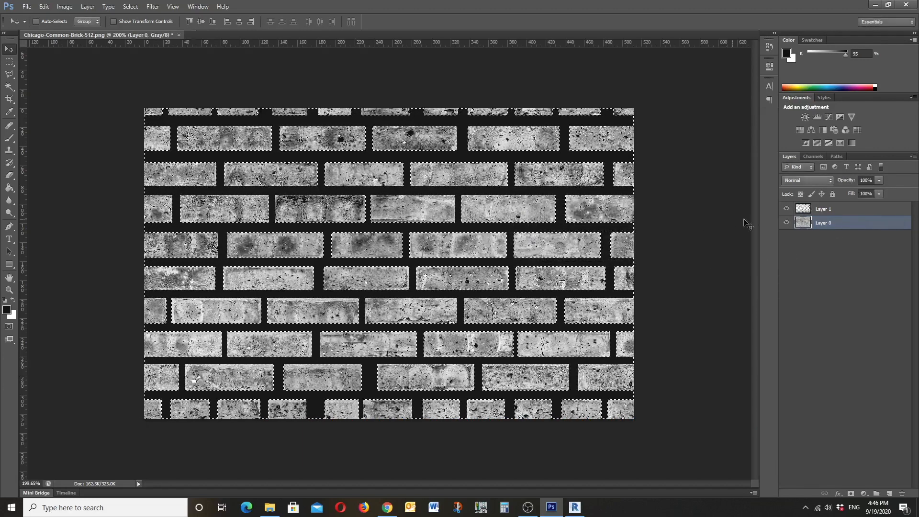
Step: Tone down the bricks by reducing Layer 0's fill to 80%
left_click(878, 182)
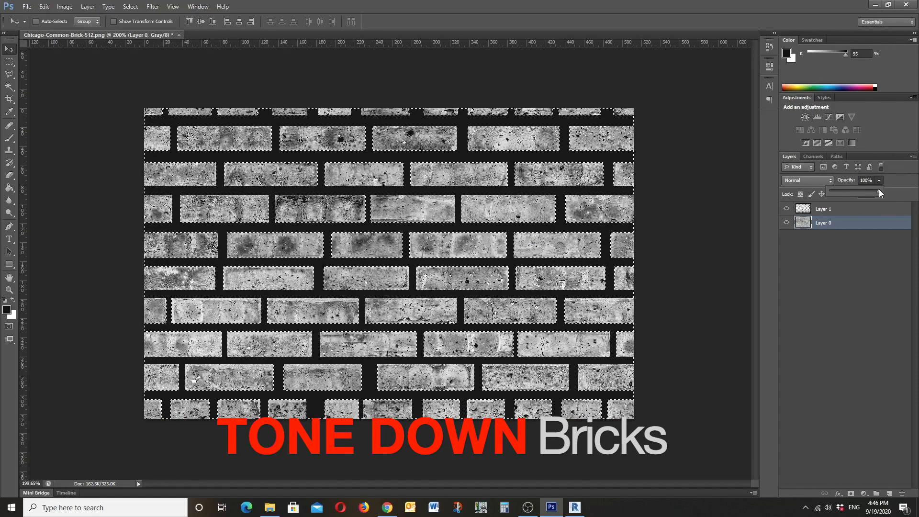
left_click(878, 181)
left_click(880, 193)
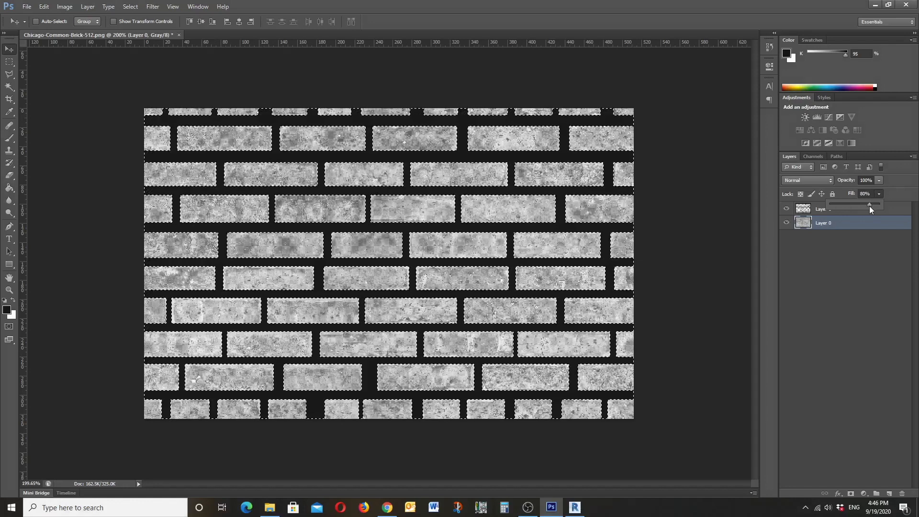
Step: Save a JPEG copy named Chicago-Common-Brick-512-bump in the 02 Custom Texture Material folder with Maximum quality and Baseline (Standard) format
left_click(27, 6)
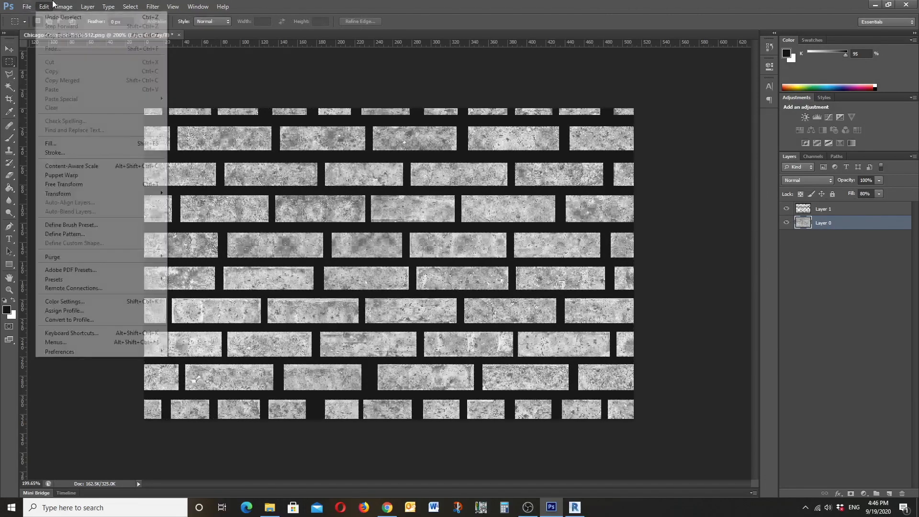
mouse_move(28, 5)
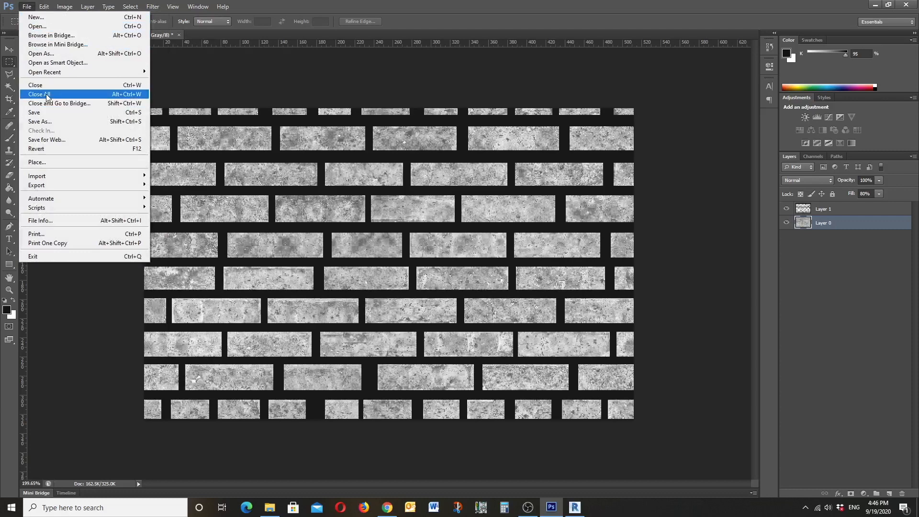
left_click(49, 126)
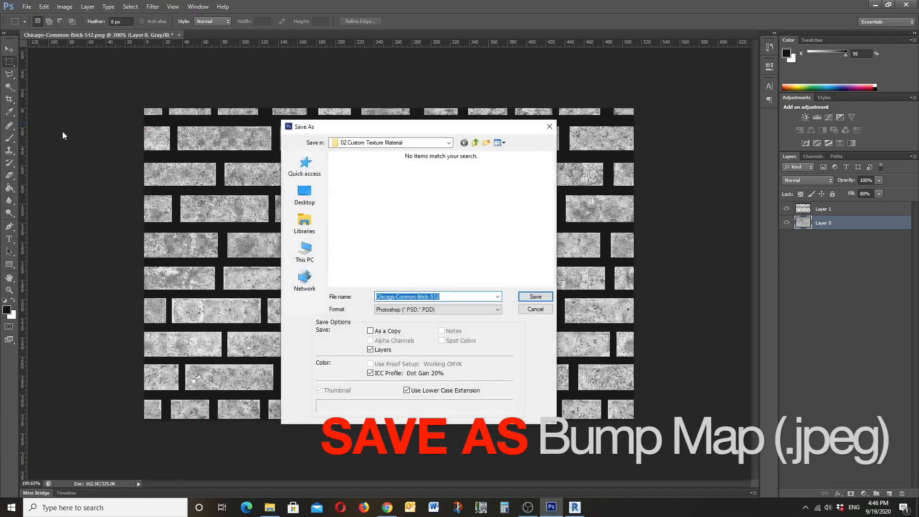
left_click(440, 309)
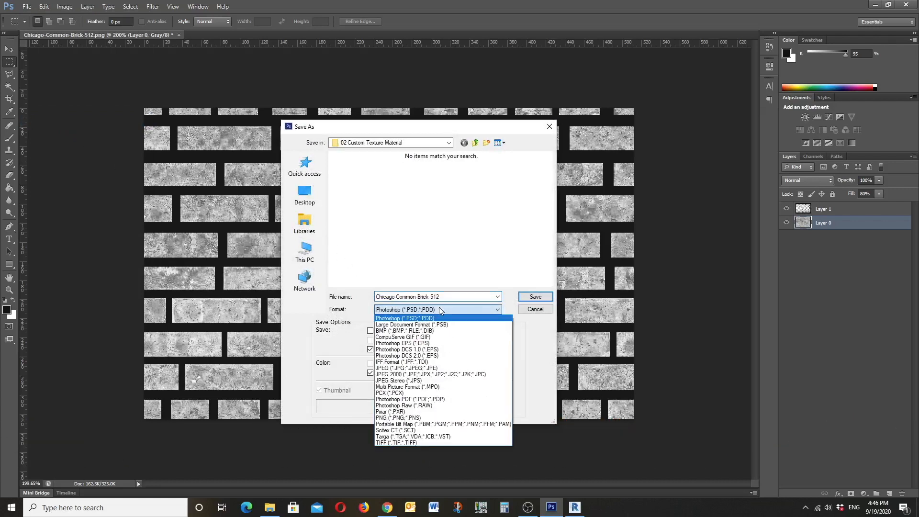
left_click(439, 368)
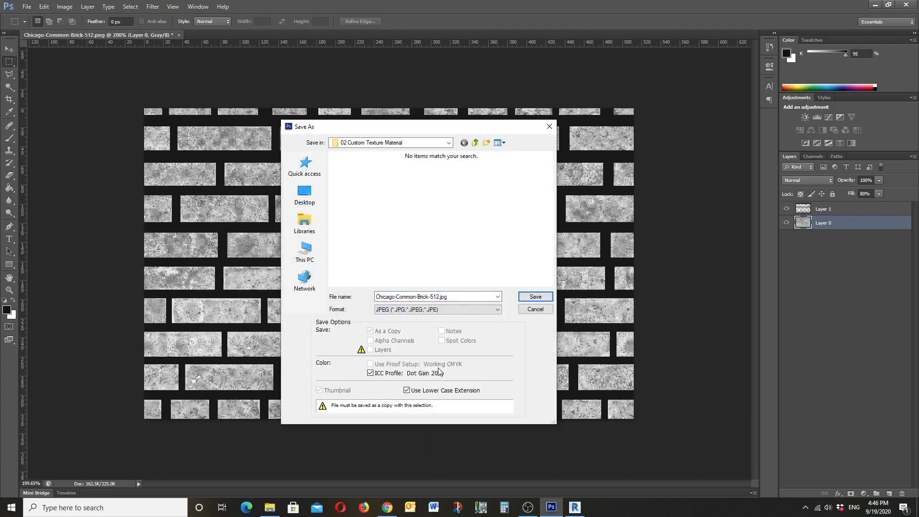
double_click(457, 297)
left_click(440, 297)
type("-bum")
key("Return")
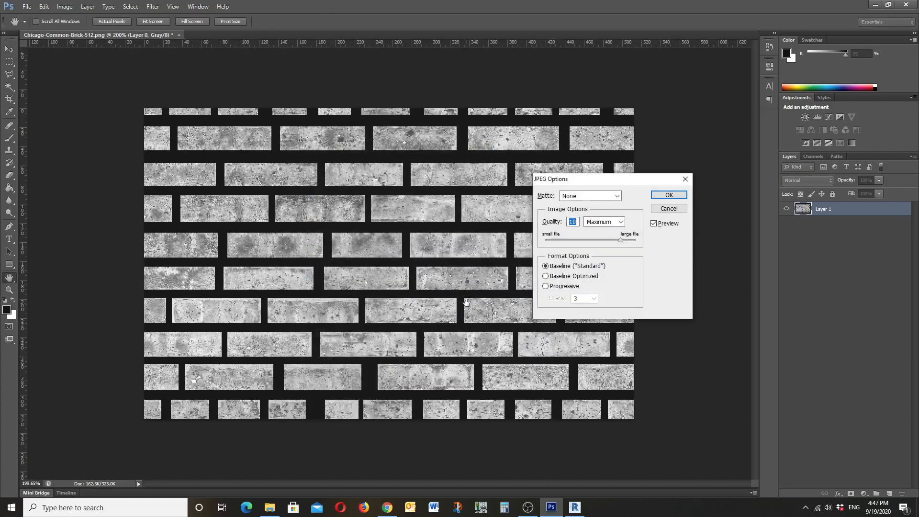
left_click(663, 195)
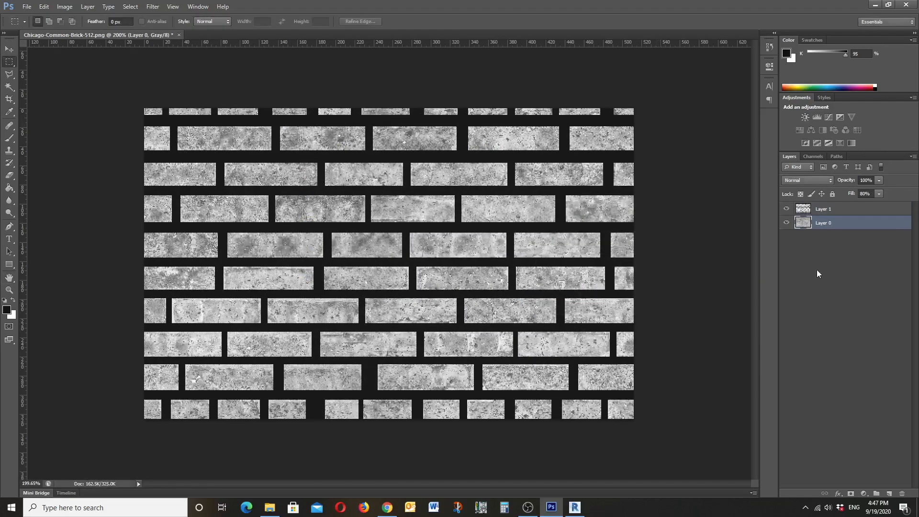
Step: Switch to File Explorer to check the saved Chicago-Common-Brick-512 texture, and return to the Revit Material Browser
left_click(876, 8)
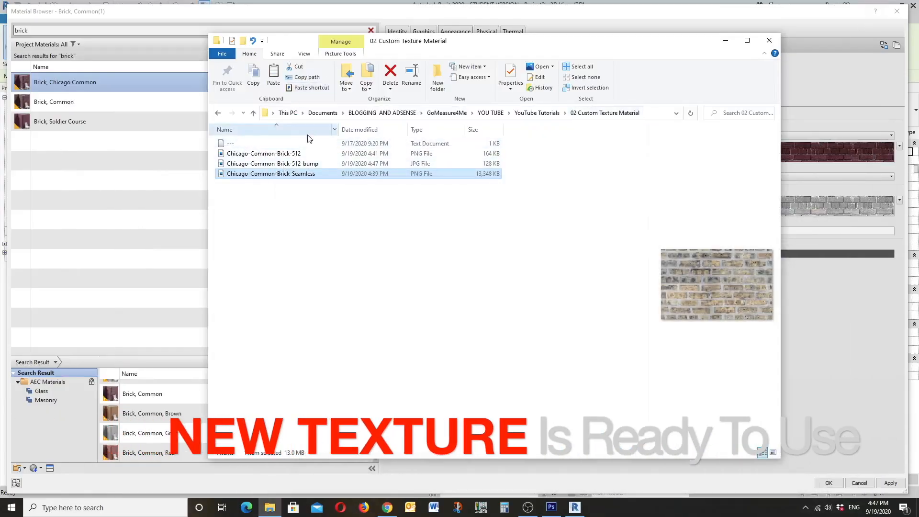
left_click(268, 156)
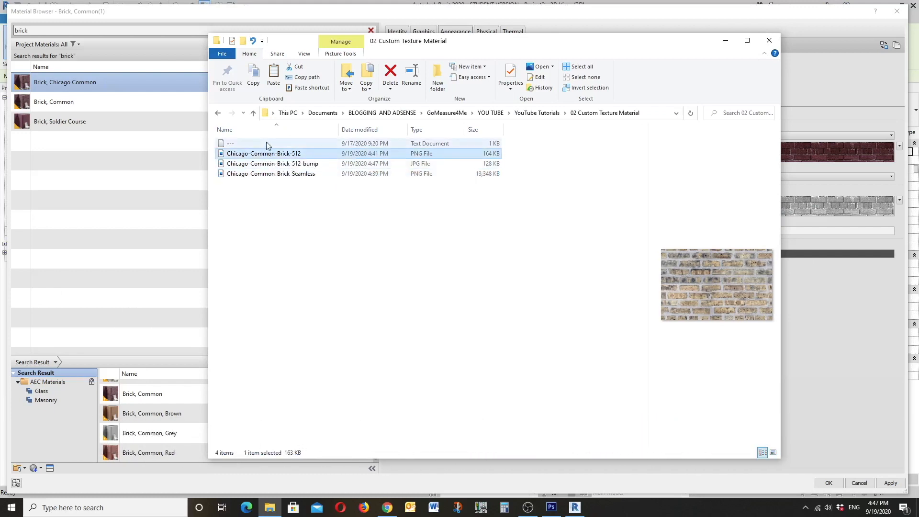
left_click_drag(469, 49, 445, 64)
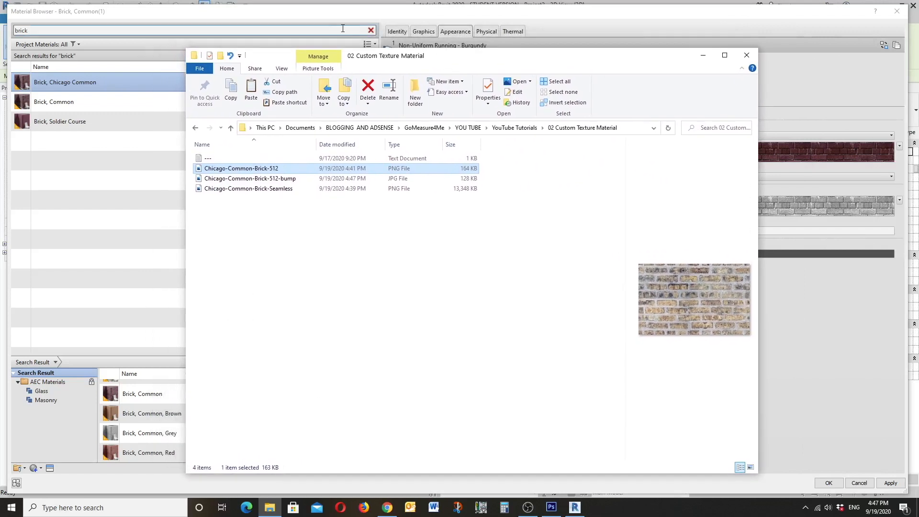
left_click(424, 12)
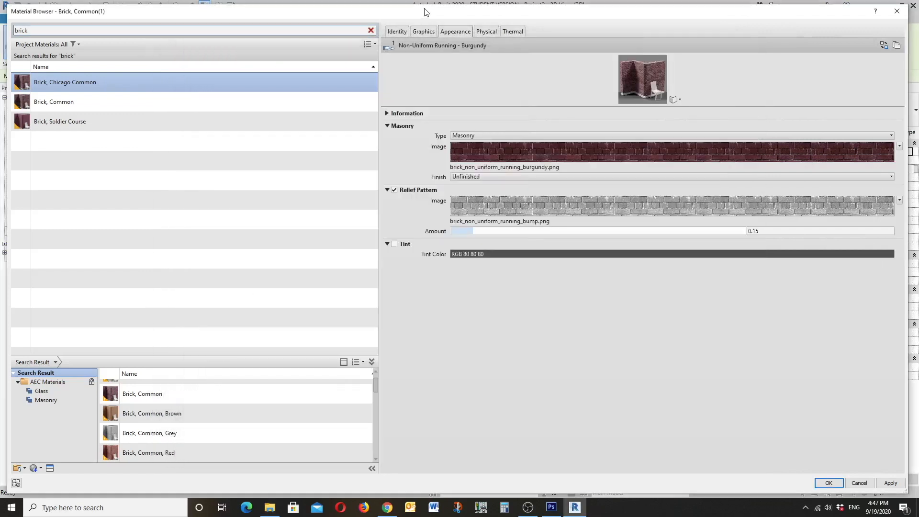
Step: Replace the Masonry image of Brick, Chicago Common with Chicago-Common-Brick-512.png from the 02 Custom Texture Material folder
left_click(496, 167)
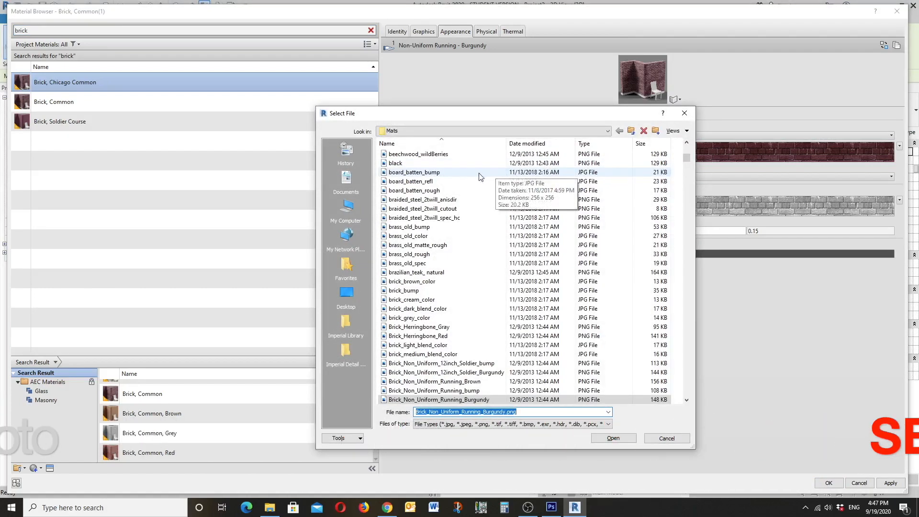
left_click(347, 293)
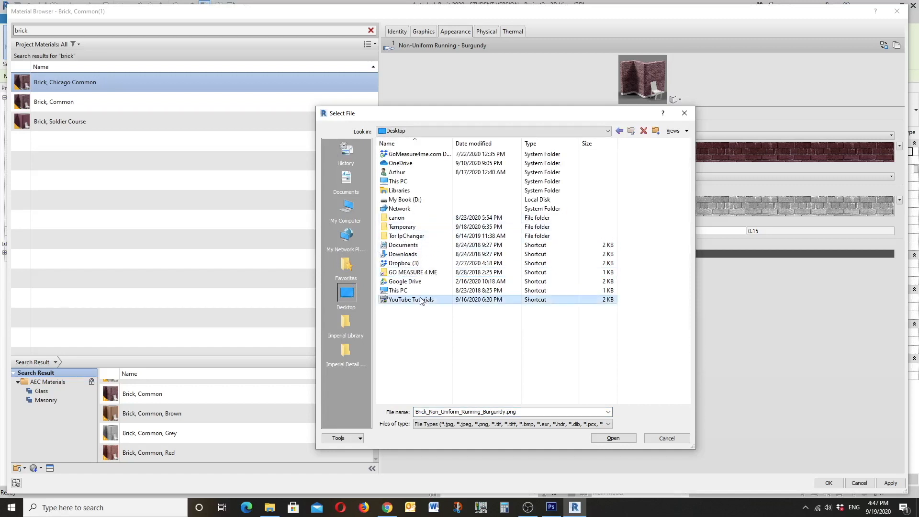
double_click(421, 301)
double_click(414, 164)
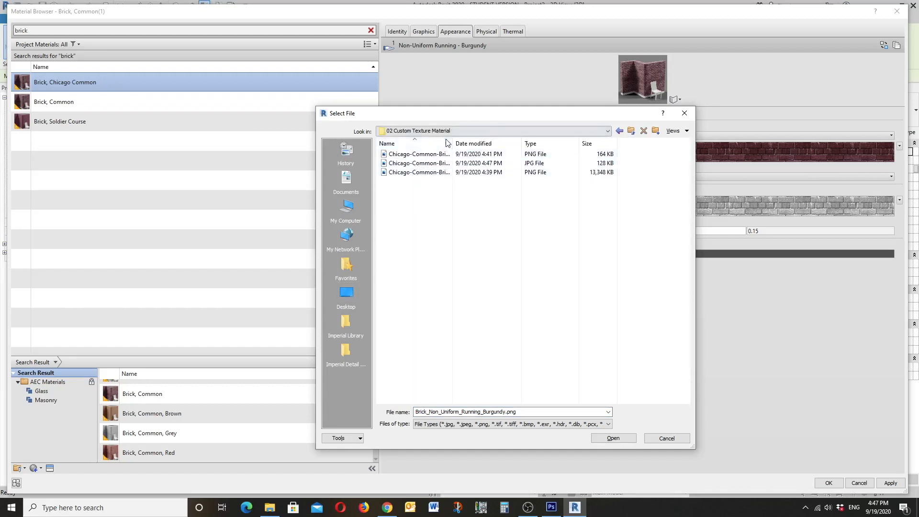
left_click_drag(452, 143, 499, 141)
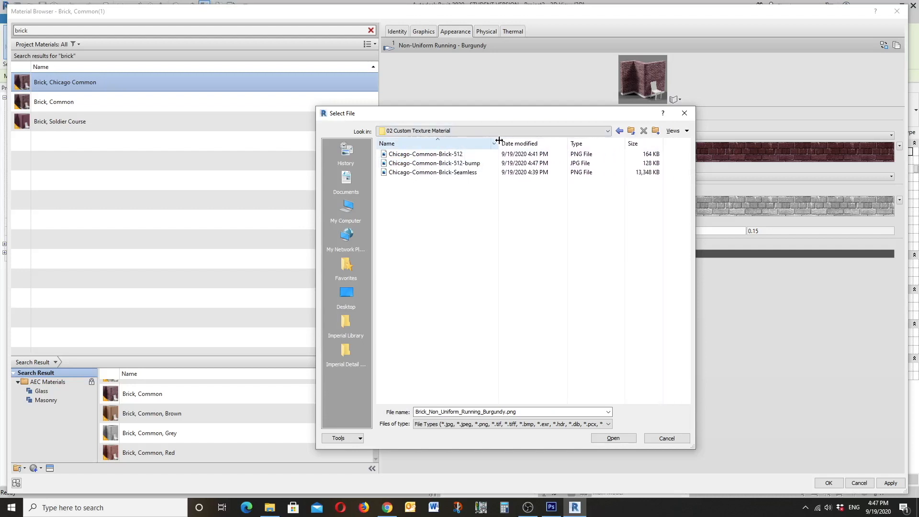
left_click(431, 154)
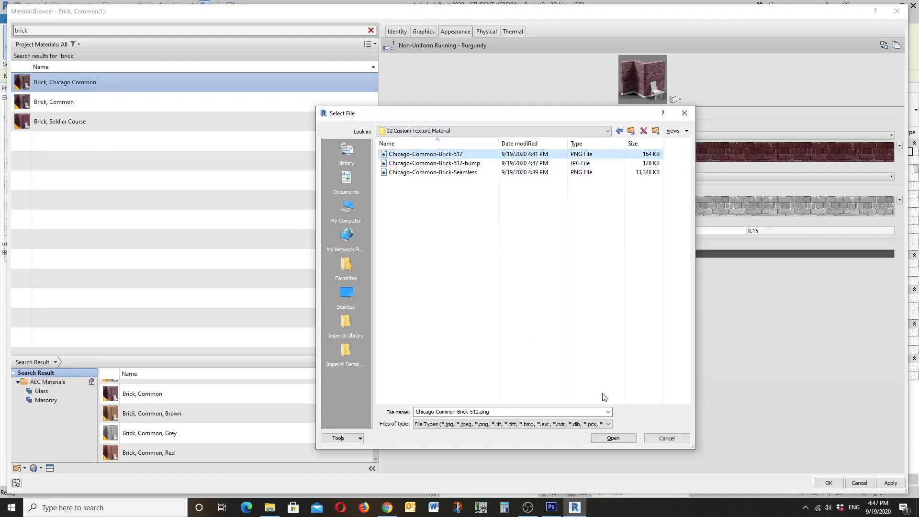
left_click(615, 438)
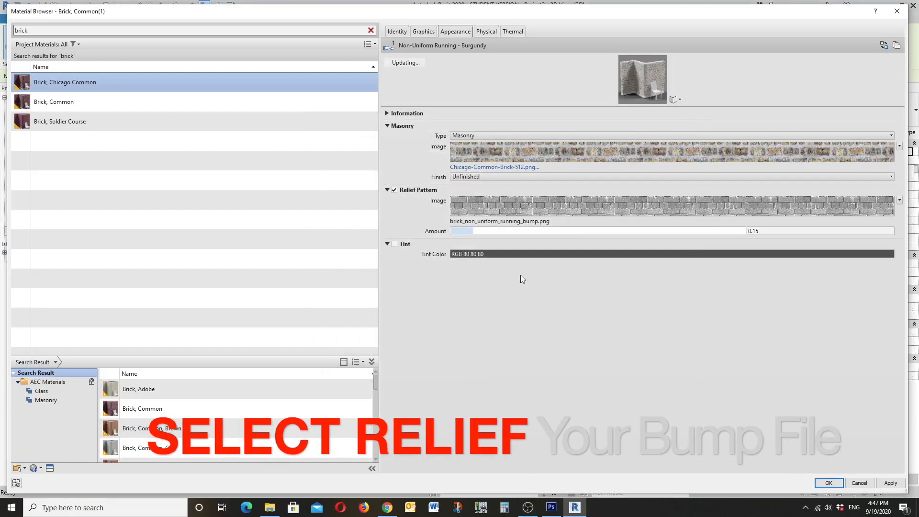
Step: Replace the Relief Pattern image of Brick, Chicago Common with Chicago-Common-Brick-512-bump.jpg from the 02 Custom Texture Material folder
left_click(522, 206)
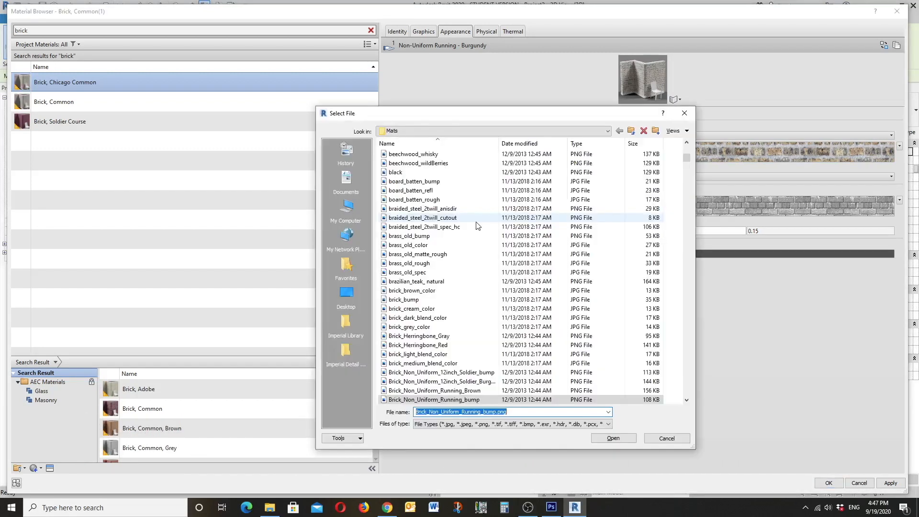
left_click(427, 163)
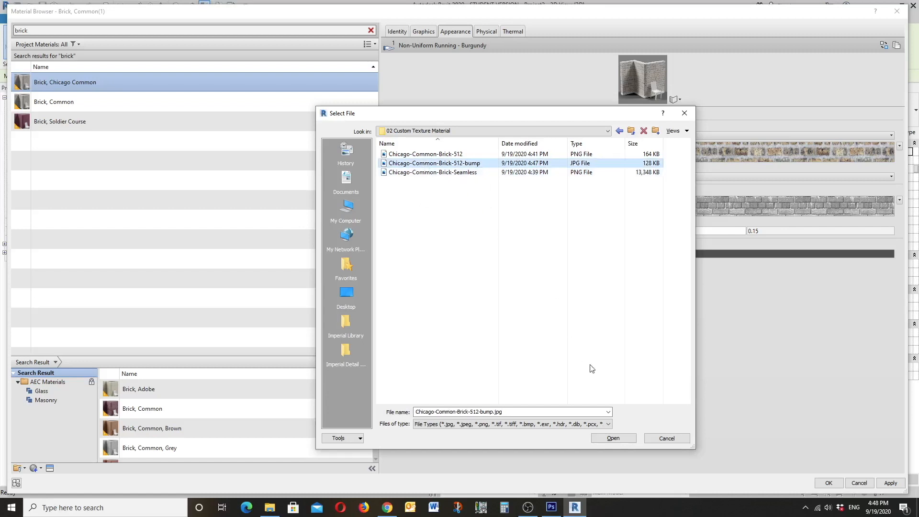
left_click(613, 439)
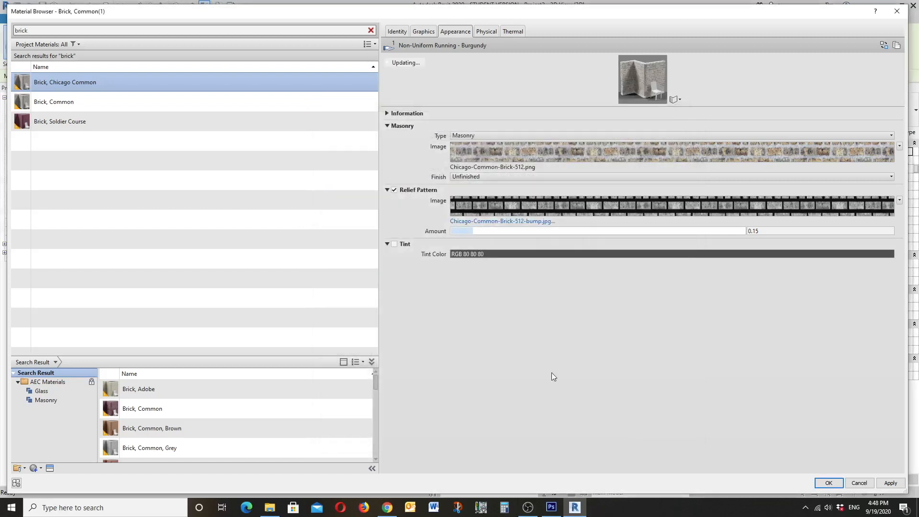
Step: Enlarge the material's appearance preview and change its preview scene from walls to a simpler shape
left_click_drag(587, 297, 587, 316)
left_click(778, 309)
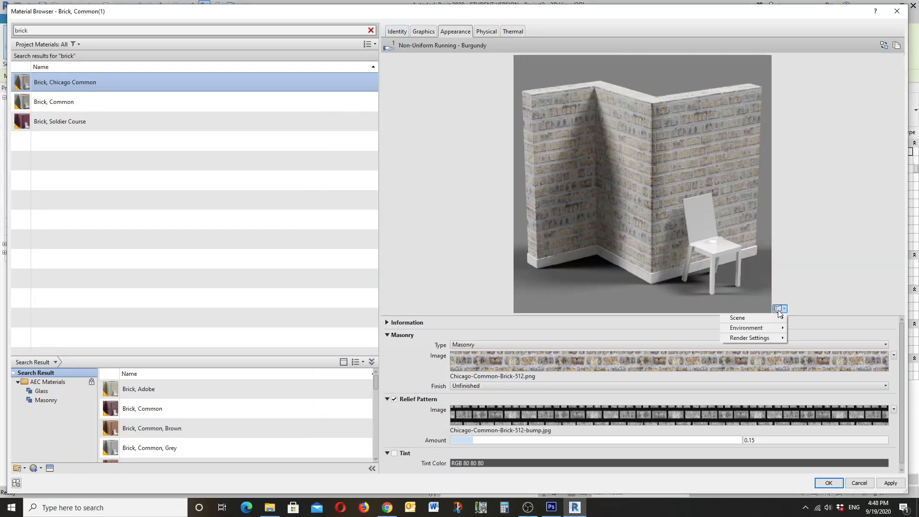
mouse_move(781, 319)
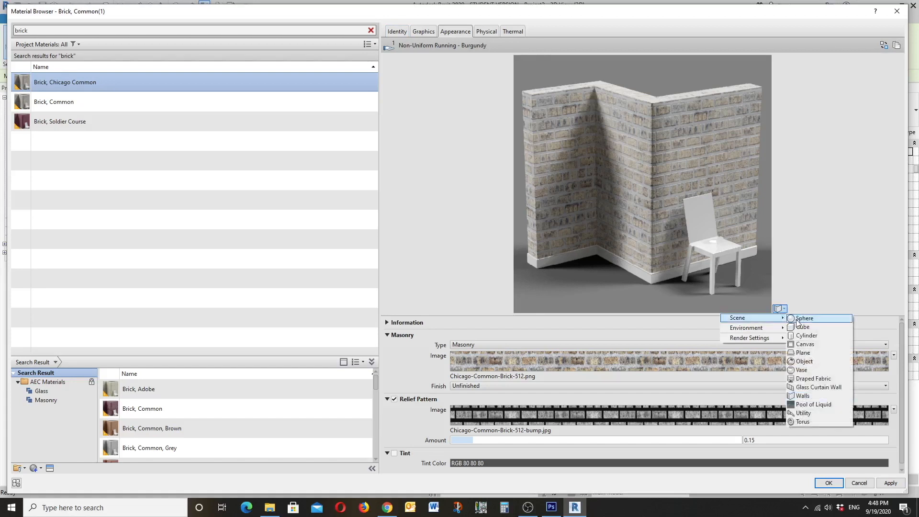
left_click(797, 318)
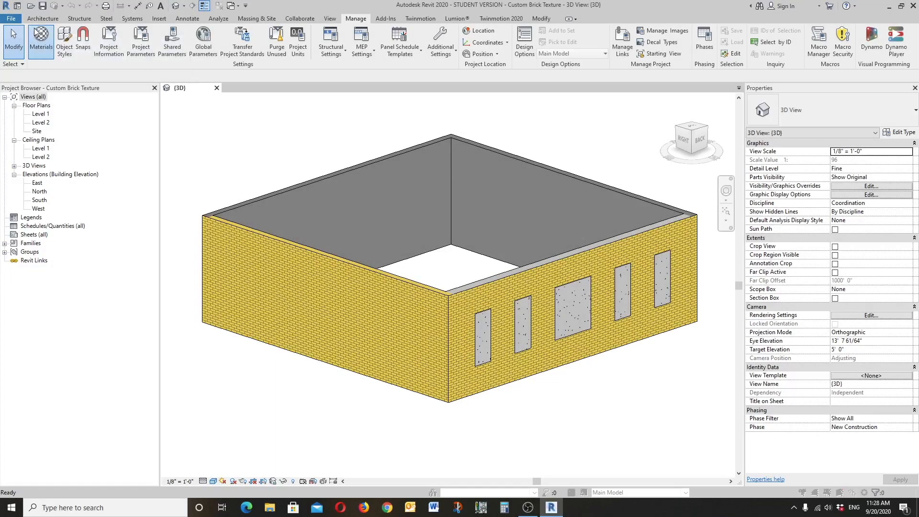
Step: Open the Material Browser and display the appearance settings of the Brick, Chicago Common material
left_click(36, 30)
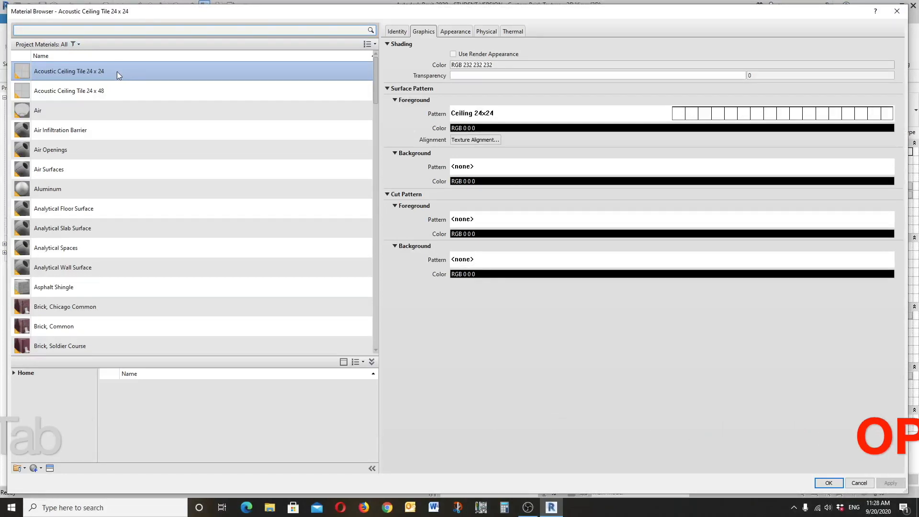
left_click(149, 304)
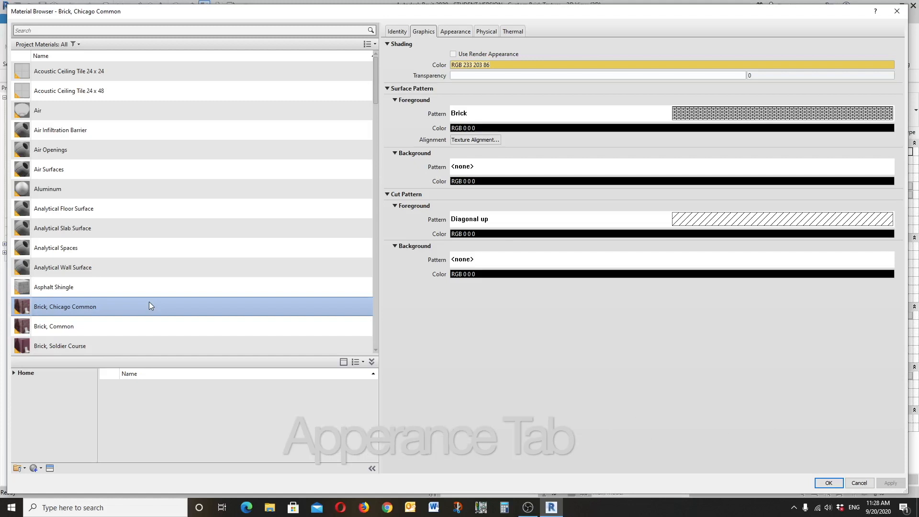
left_click(456, 31)
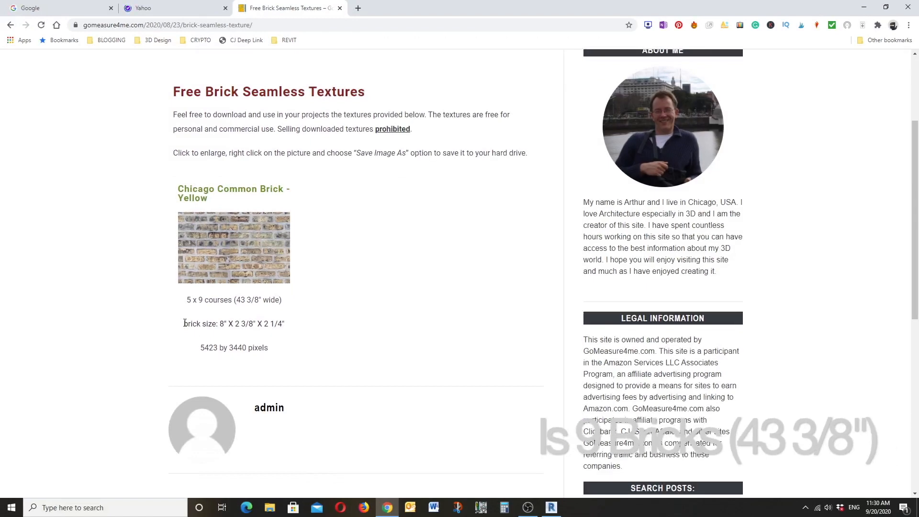
Step: Look up the texture width on the Free Brick Seamless Textures web page and set the Masonry image's sample width to 43 3/8"
left_click_drag(188, 300, 283, 303)
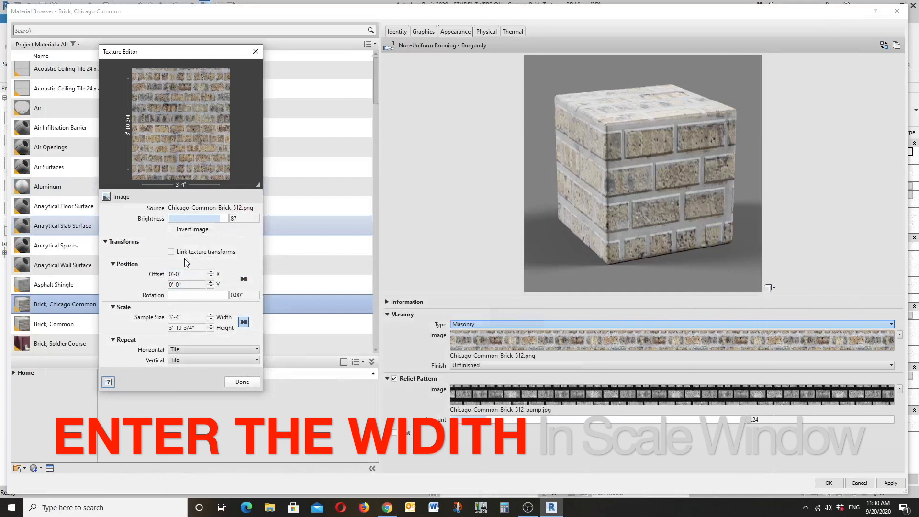
left_click(188, 317)
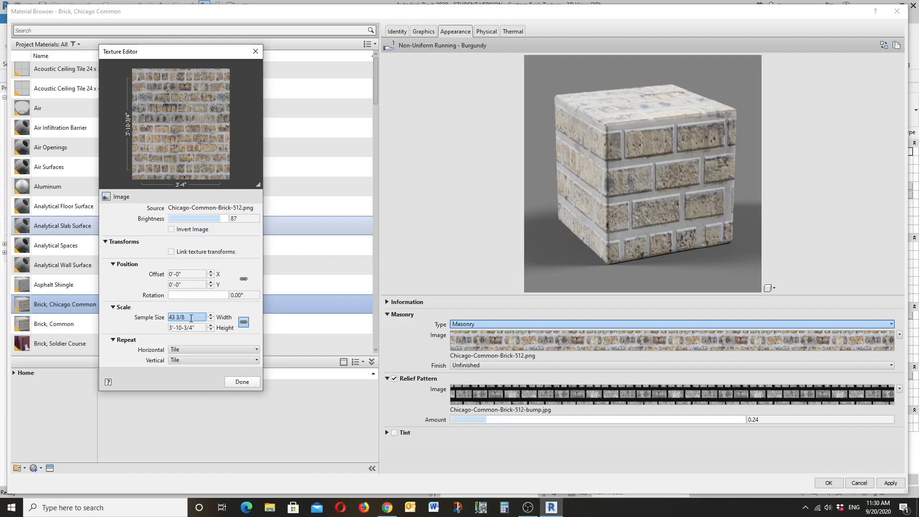
key("Return")
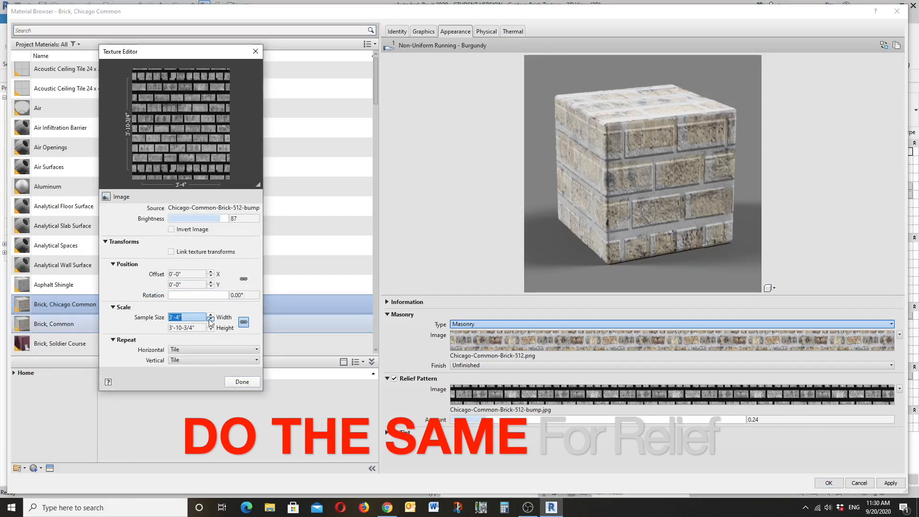
Step: Set the sample width of the Relief Pattern bump image to 43 3/8" and finish the texture editing
type("43")
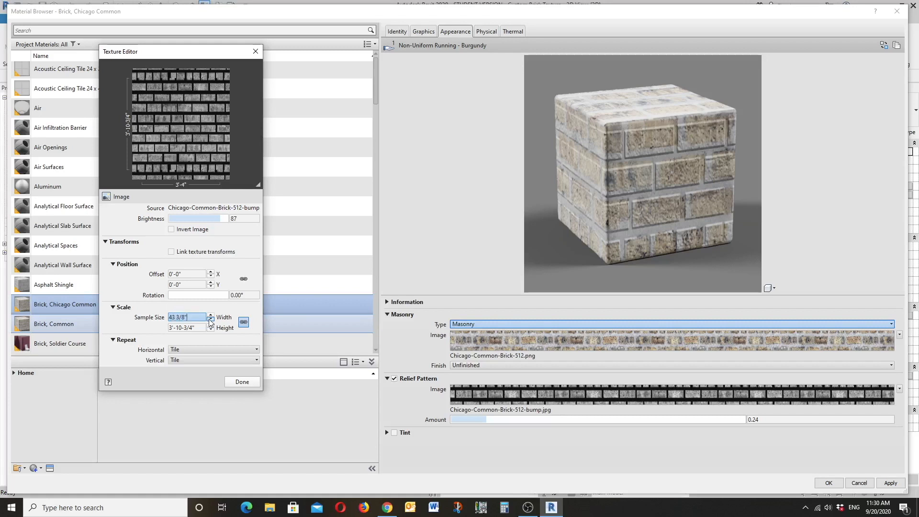
type("3/8\"")
key("Return")
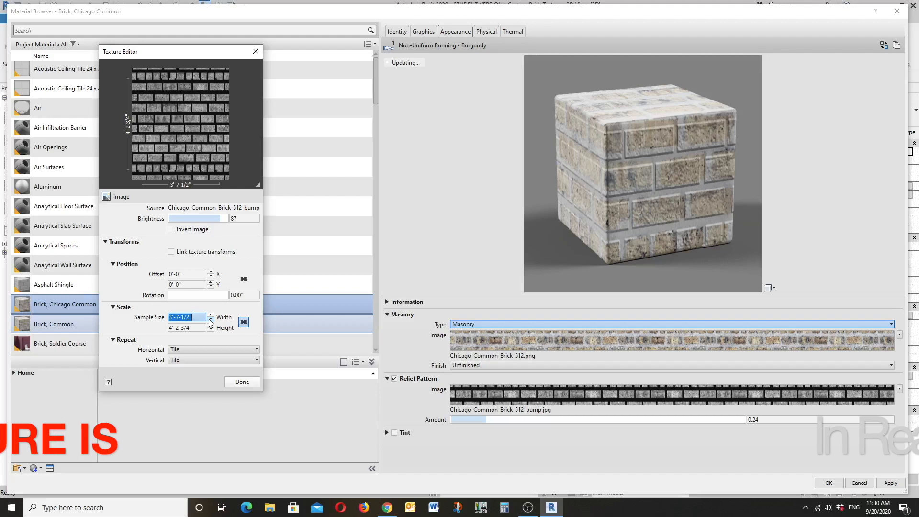
left_click(249, 383)
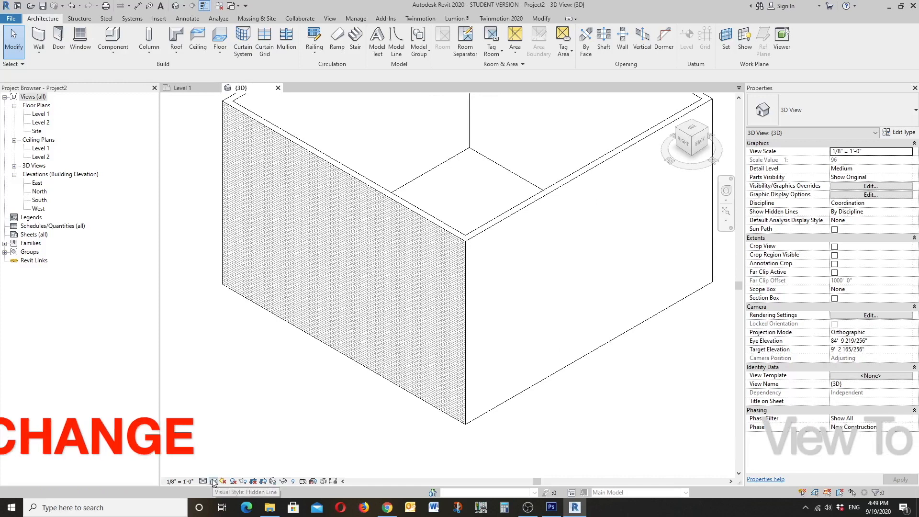
Step: Show the 3D view in the Realistic visual style to inspect the brick wall up close, and render it with Ray Trace
left_click(214, 481)
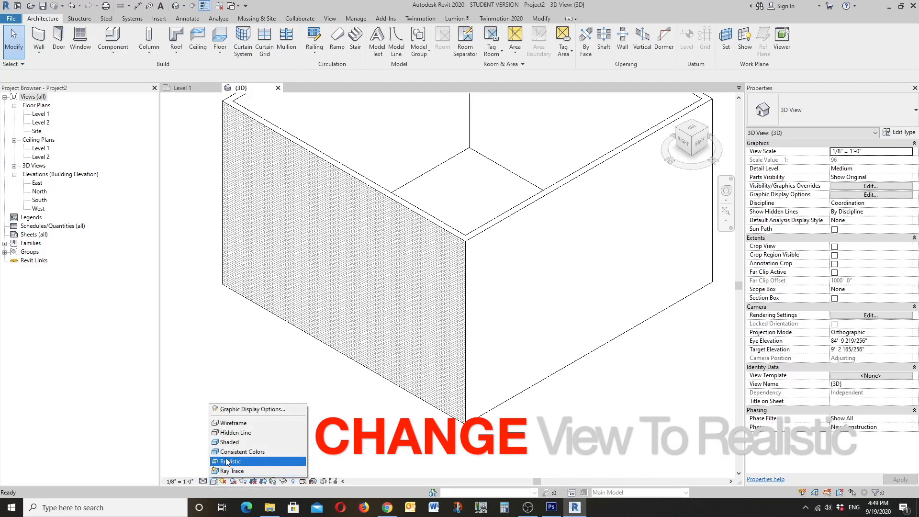
left_click(228, 461)
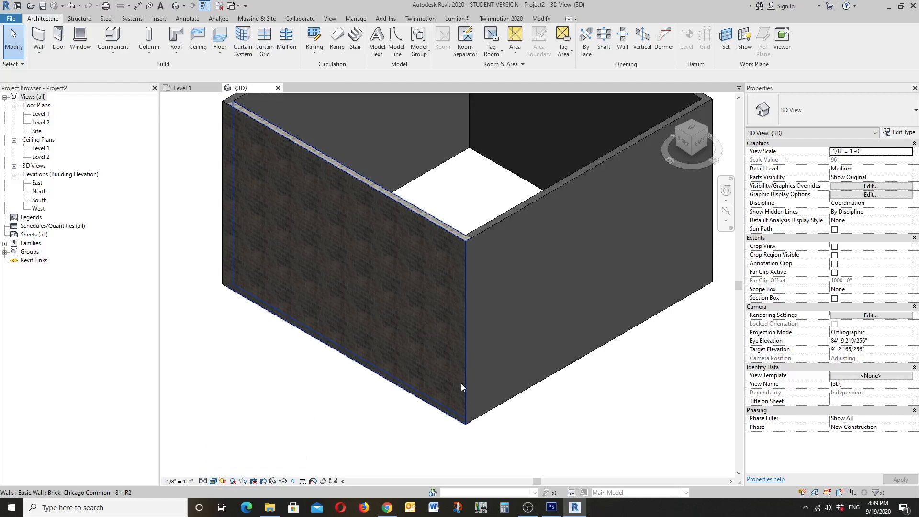
left_click(685, 141)
mouse_move(688, 140)
left_mouse_down()
mouse_move(713, 128)
mouse_move(714, 145)
left_mouse_up()
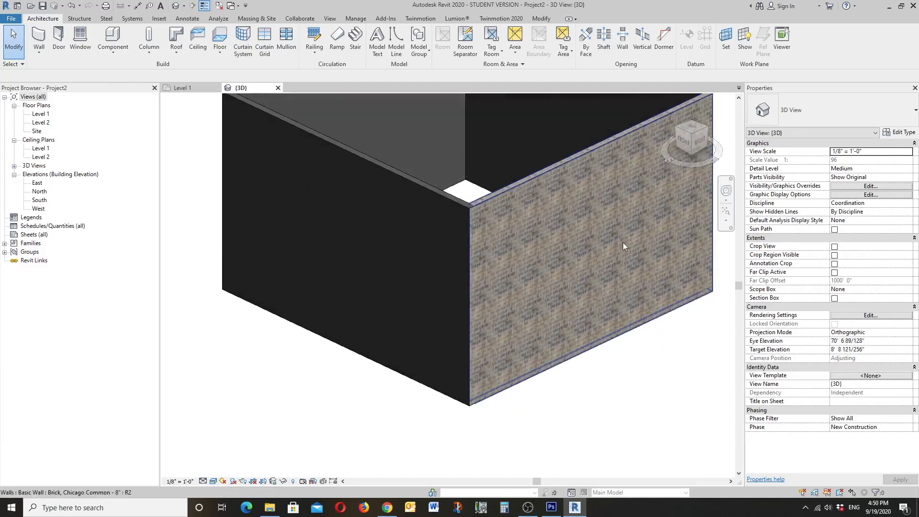
scroll(622, 242, "up", 2)
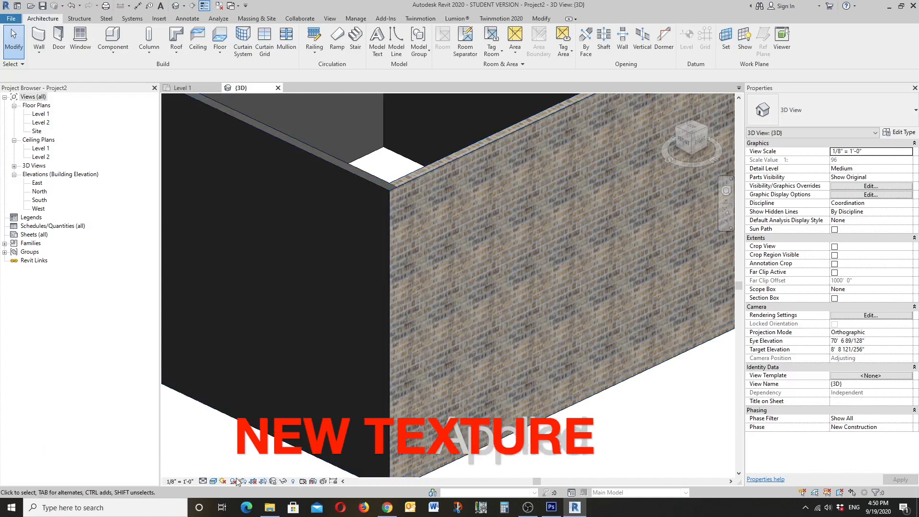
left_click(213, 482)
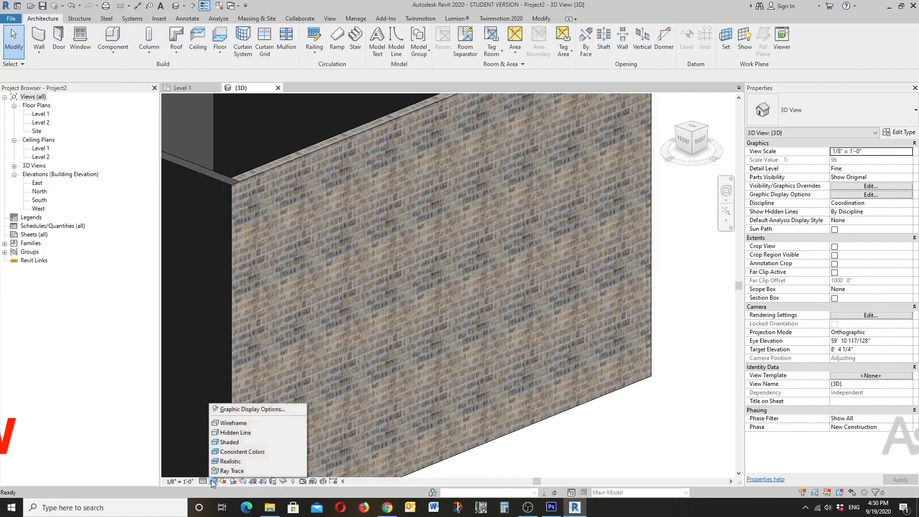
left_click(225, 471)
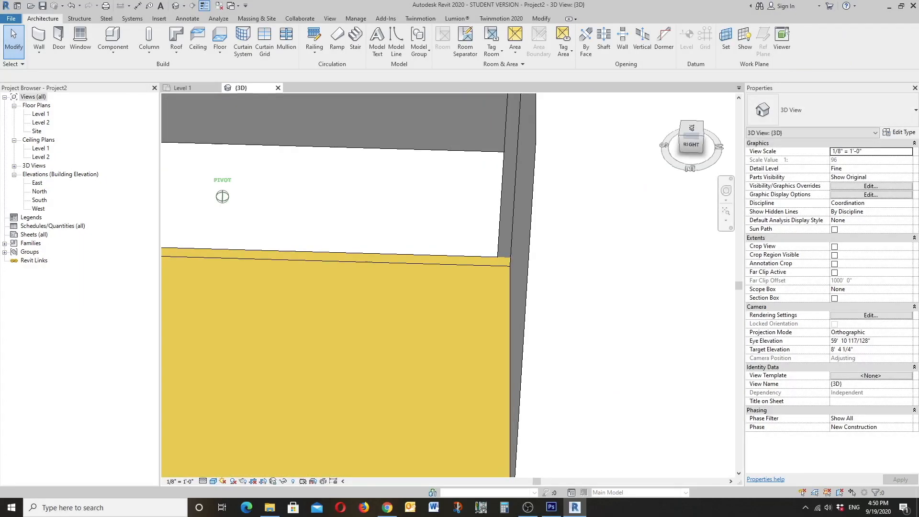
Step: Change the plain Generic - 8" wall adjoining the brick wall to the Retaining - 12" Concrete type
left_click_drag(691, 136, 668, 99)
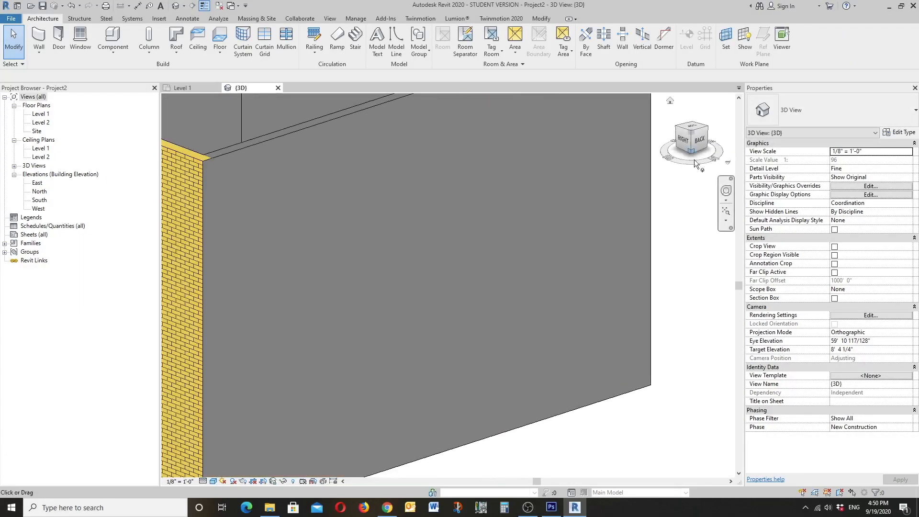
scroll(487, 279, "down", 3)
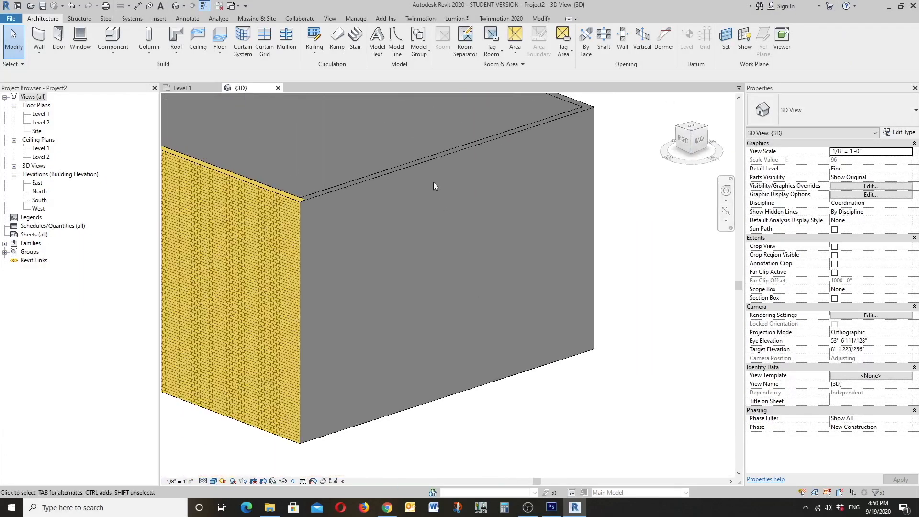
left_click(432, 156)
left_click(823, 116)
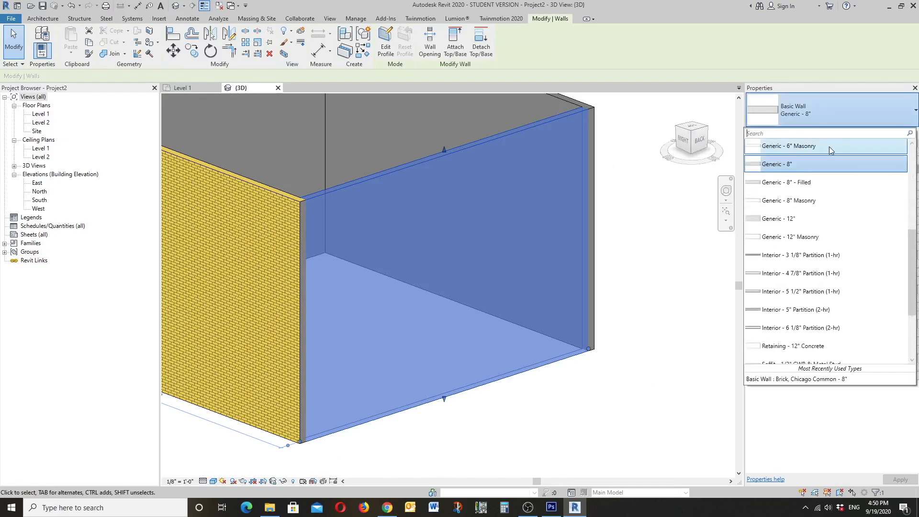
scroll(830, 150, "down", 1)
scroll(831, 151, "down", 2)
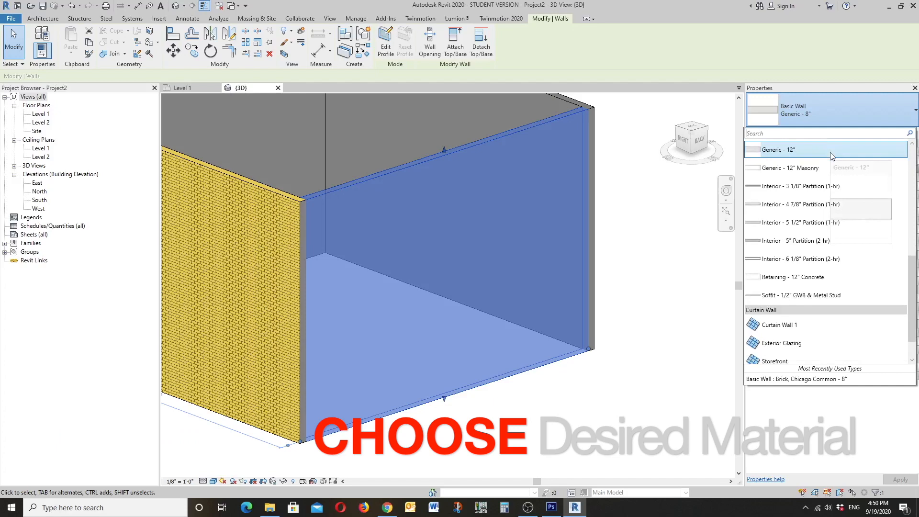
left_click(829, 279)
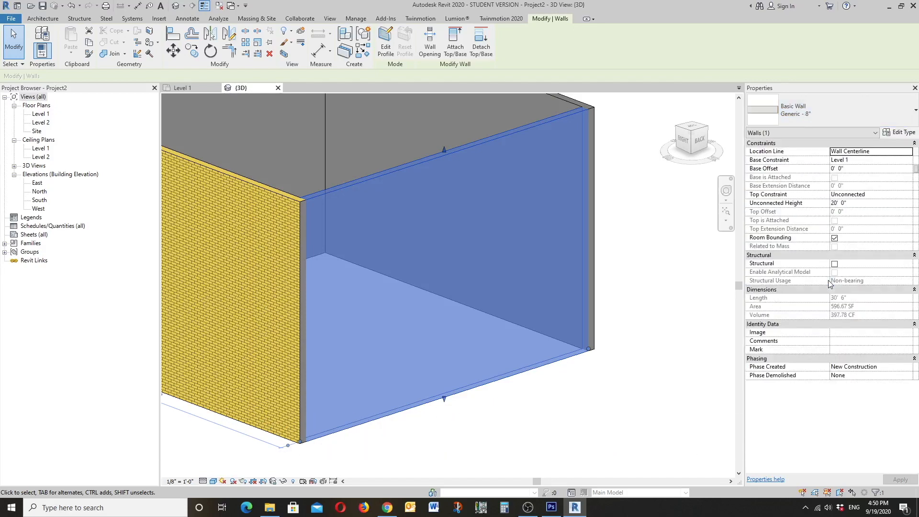
left_click(617, 253)
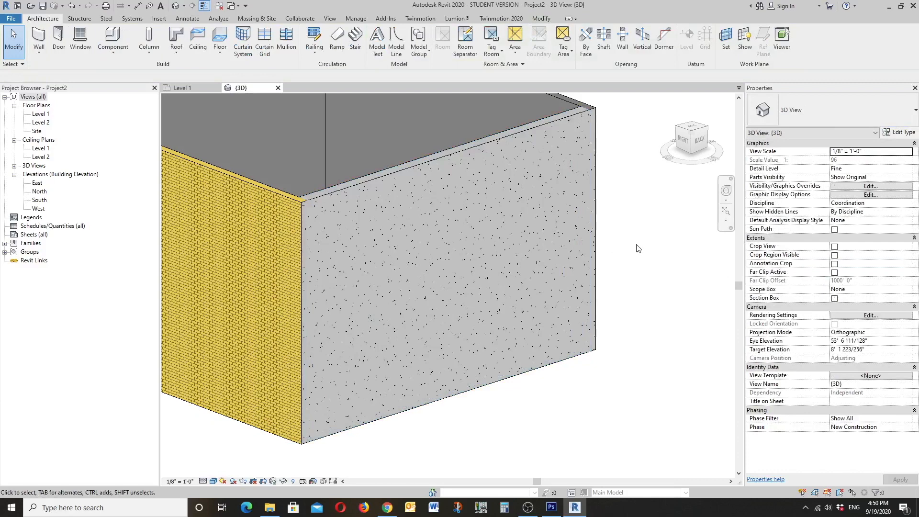
scroll(637, 248, "down", 1)
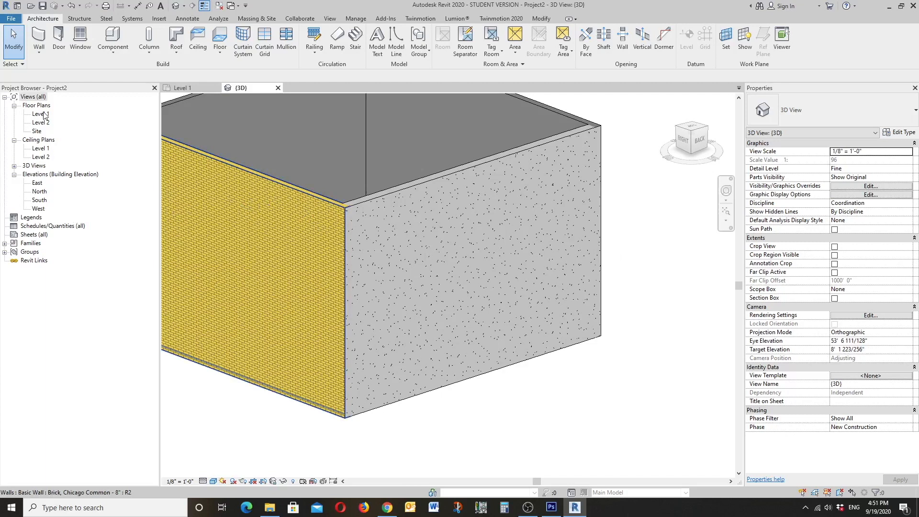
Step: Select the concrete wall, check it in the Level 1 floor plan, and open the North building elevation
left_click(411, 185)
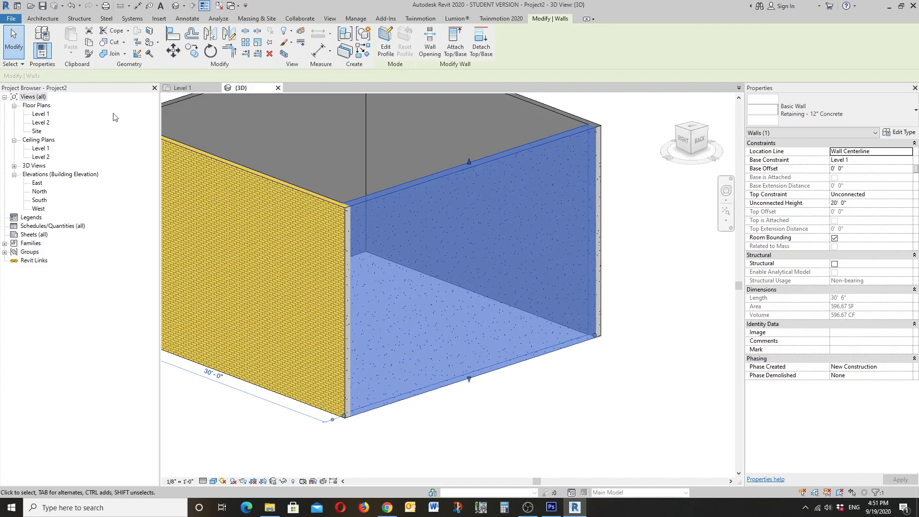
left_click(183, 90)
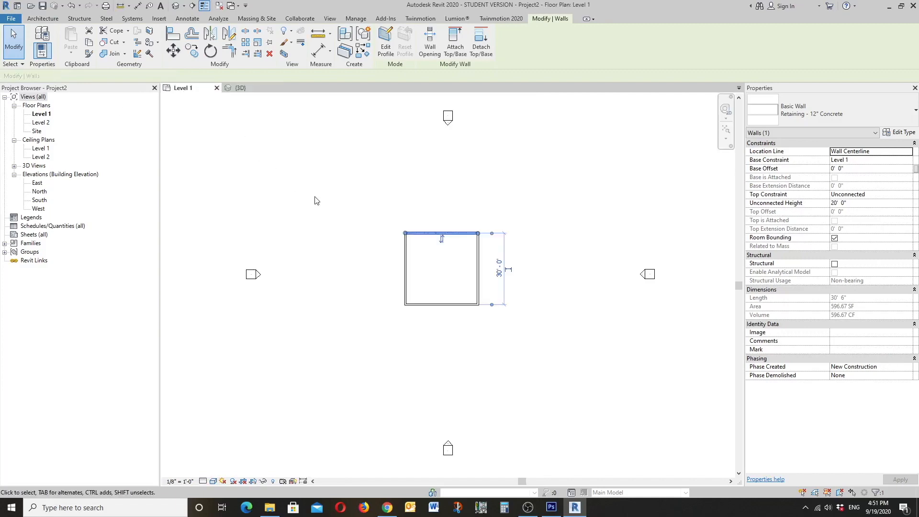
left_click(39, 191)
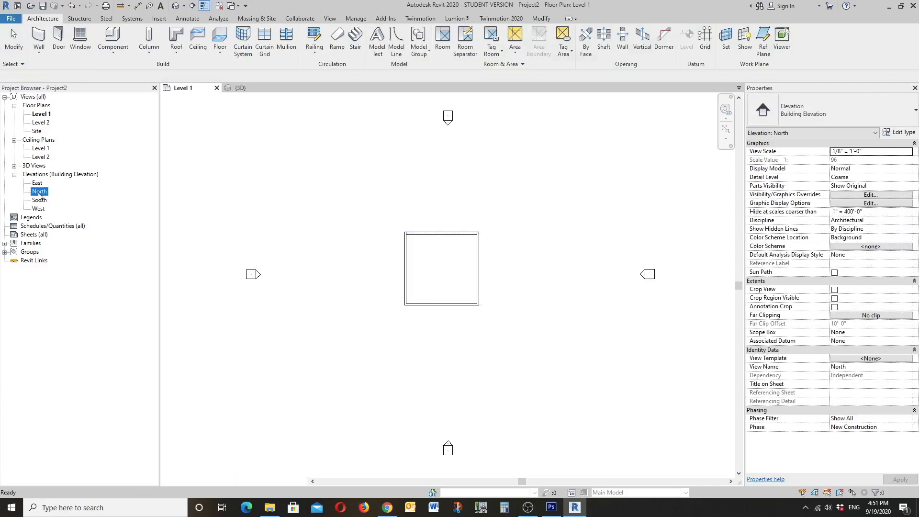
double_click(38, 192)
Step: Select all four walls in the North elevation and set their Top Constraint to Up to level: Level 2
scroll(688, 286, "up", 4)
left_click_drag(688, 282, 603, 260)
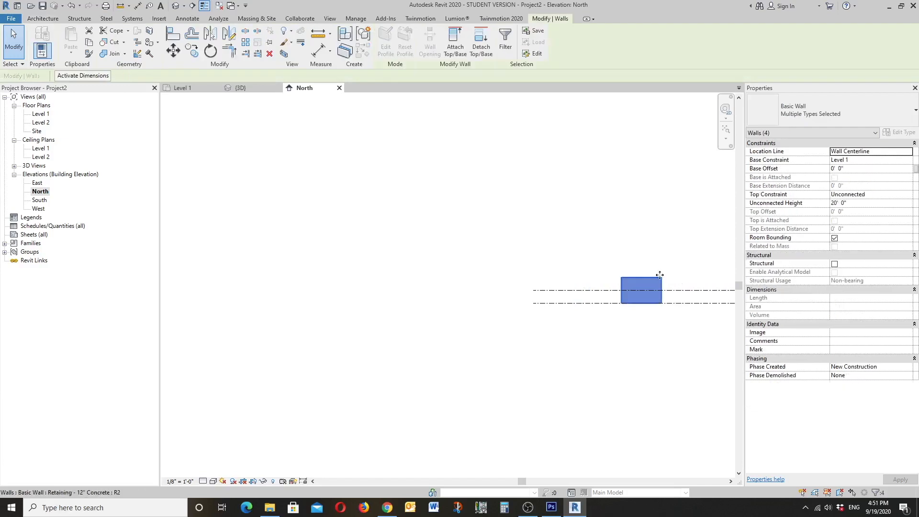
left_click(682, 278)
scroll(672, 285, "up", 2)
left_click_drag(674, 285, 581, 249)
scroll(362, 258, "down", 2)
scroll(675, 277, "up", 4)
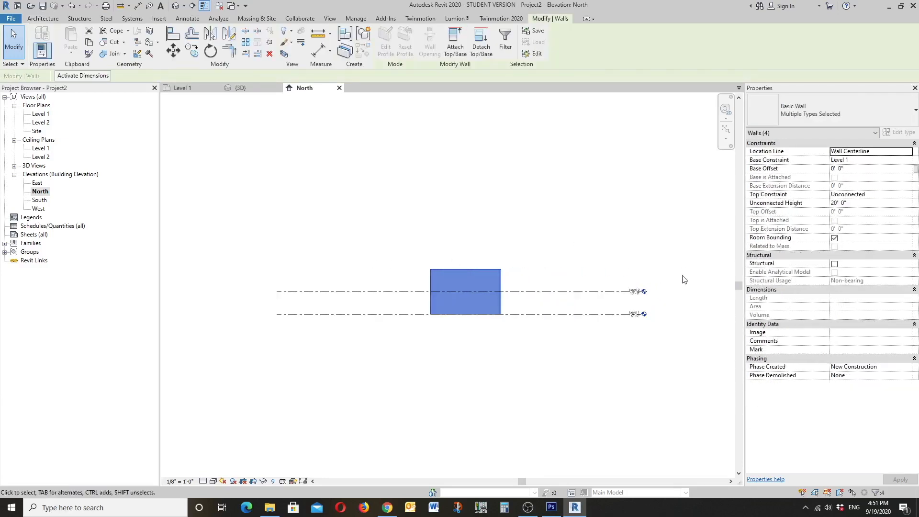
left_click(911, 195)
left_click(884, 220)
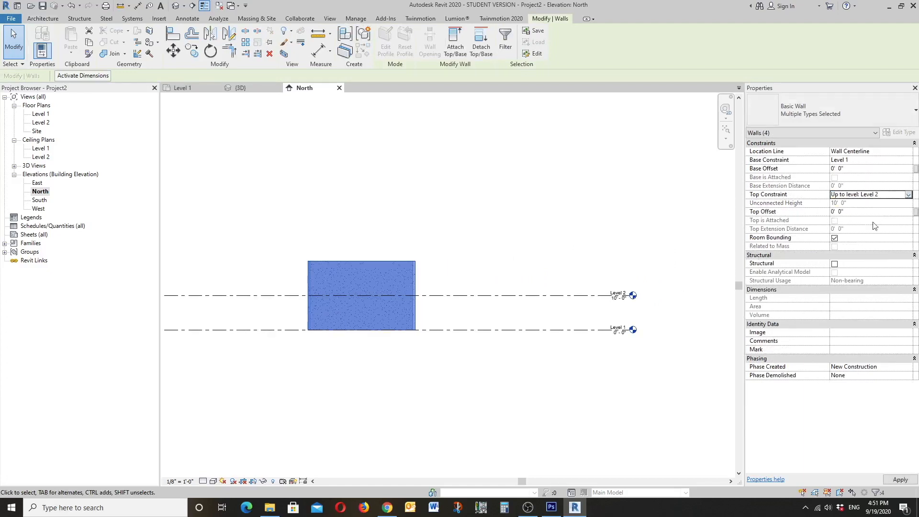
left_click(436, 320)
scroll(357, 325, "up", 2)
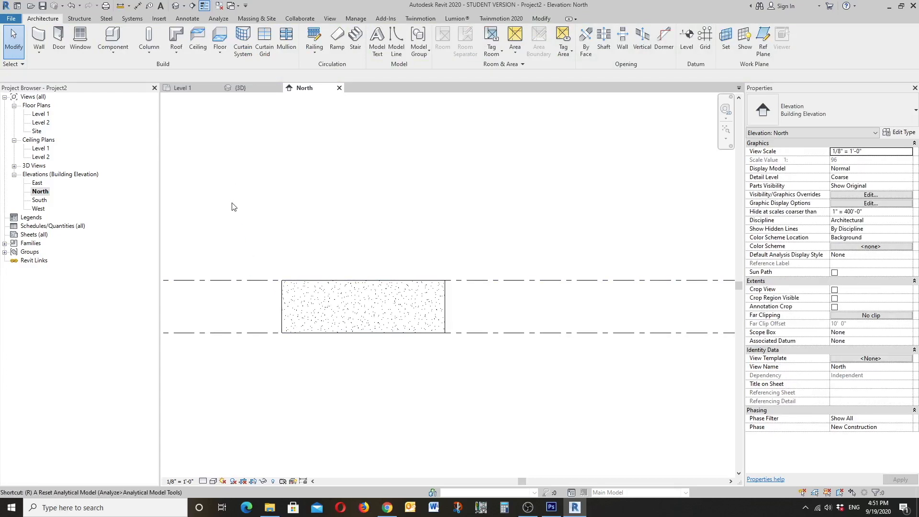
Step: Draw two horizontal reference planes across the concrete wall, about 2'-7" above Level 1 and about 2'-6" below Level 2
key("r")
key("p")
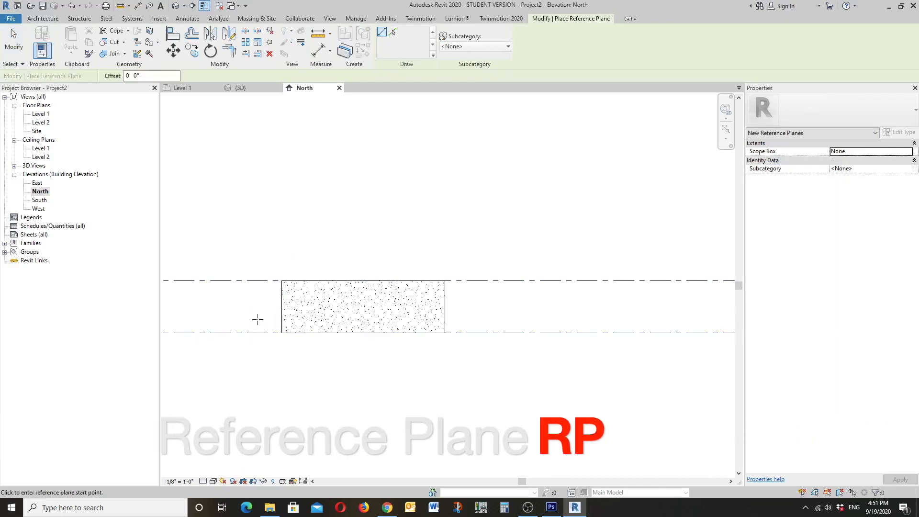
left_click(256, 320)
left_click(483, 320)
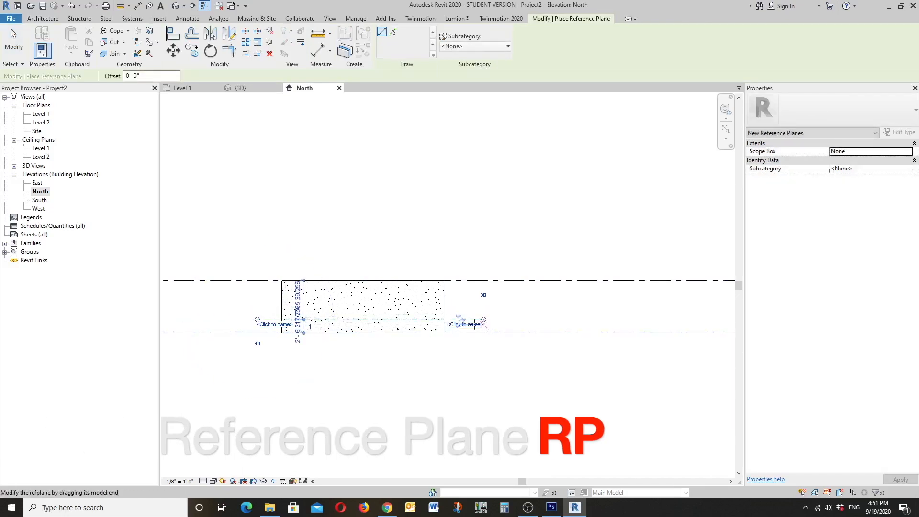
left_click(258, 294)
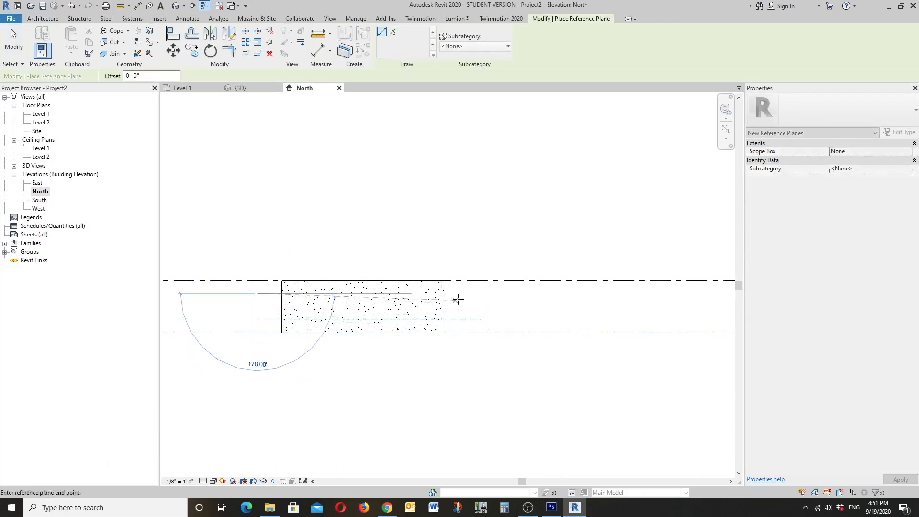
left_click(483, 294)
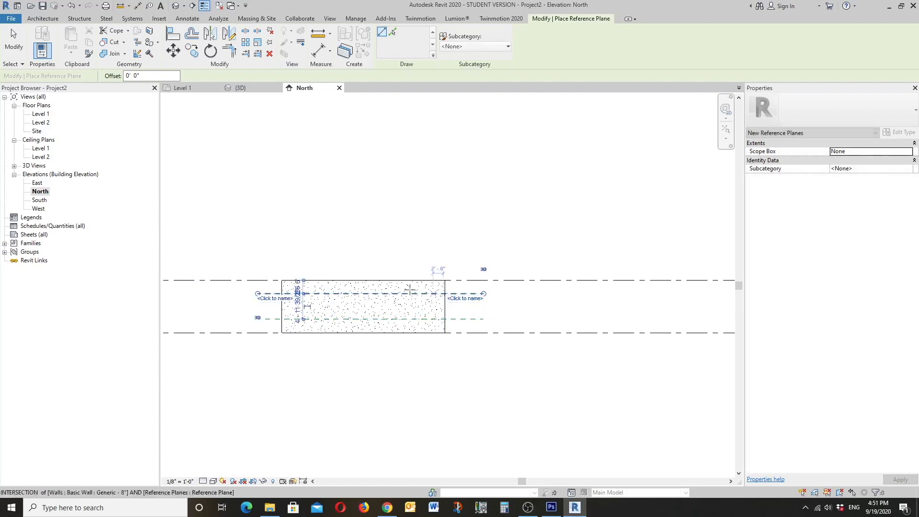
Step: Draw a vertical reference plane through the wall's midpoint and a second one to its right, about 13'-0" from the wall's right end
left_click(363, 280)
left_click(364, 353)
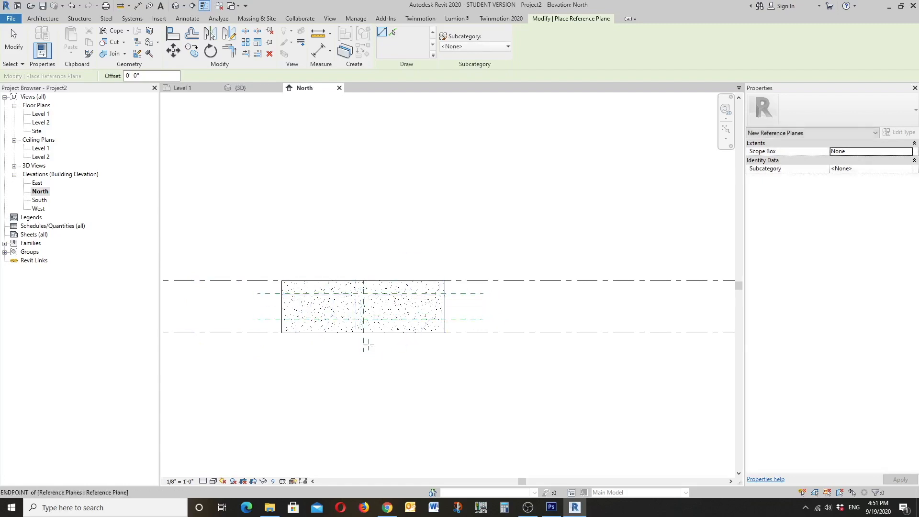
left_click(376, 293)
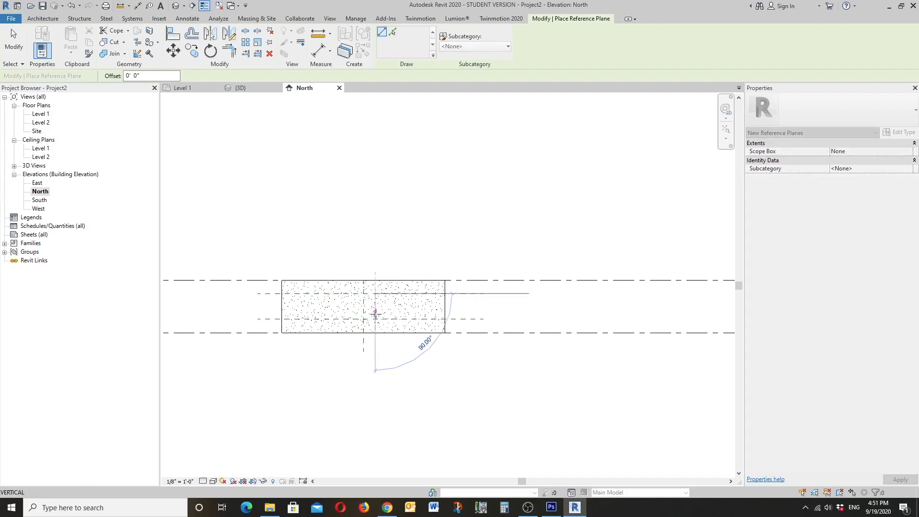
left_click(375, 344)
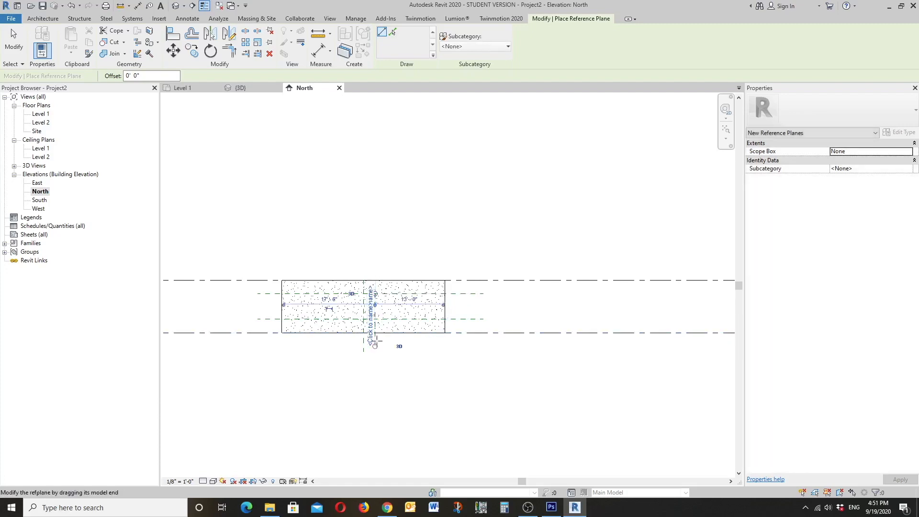
key("Escape")
key("Escape")
left_click(376, 298)
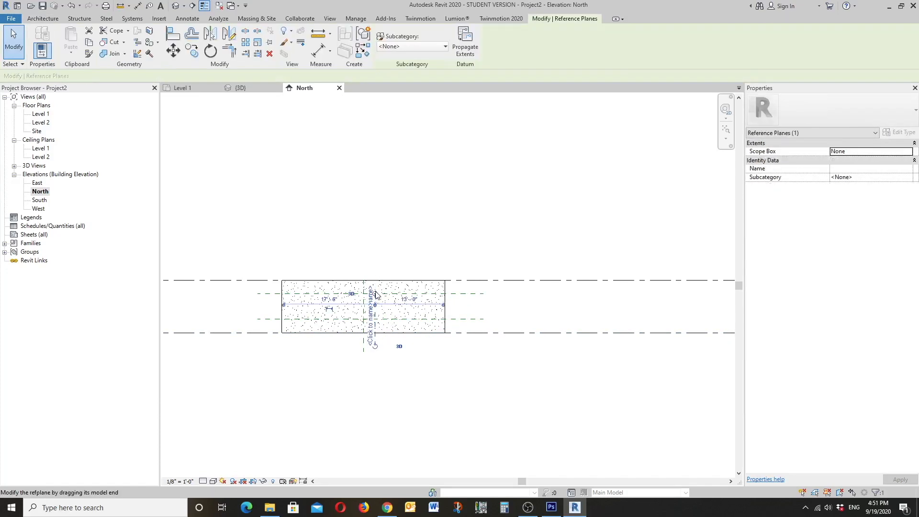
left_click(416, 396)
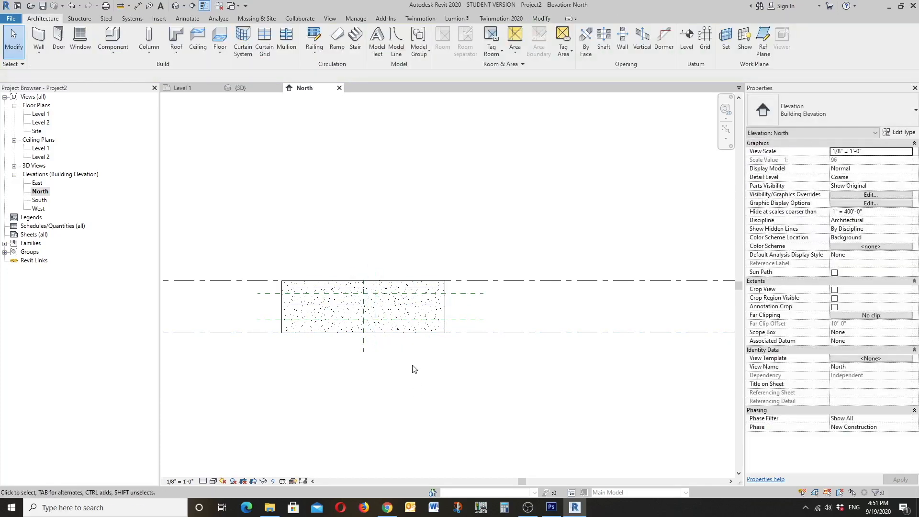
Step: Copy the right vertical reference plane about 3'-0" to the right, and copy that new plane about 2'-0" further right
scroll(392, 342, "up", 3)
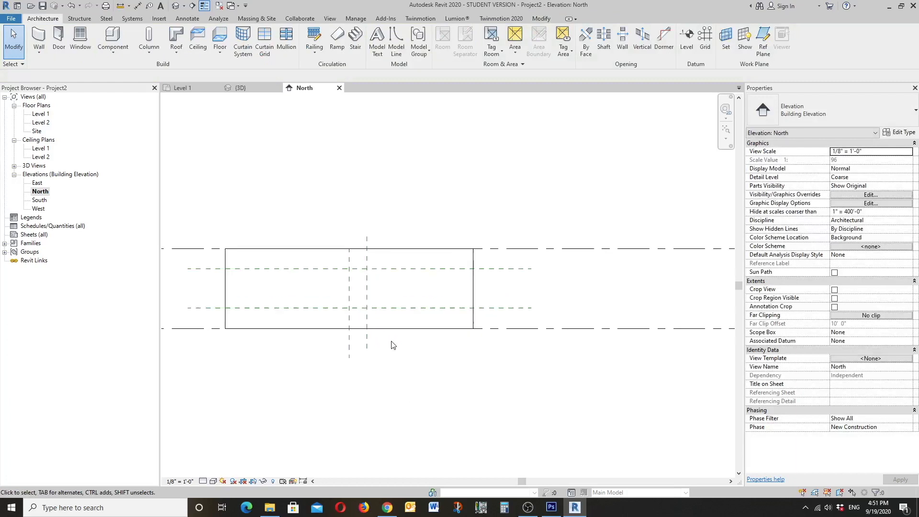
left_click(364, 295)
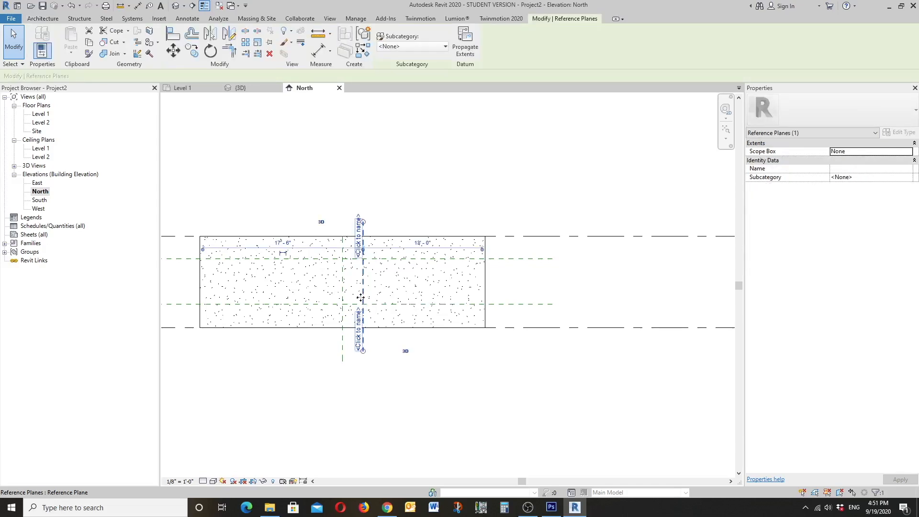
left_click(191, 50)
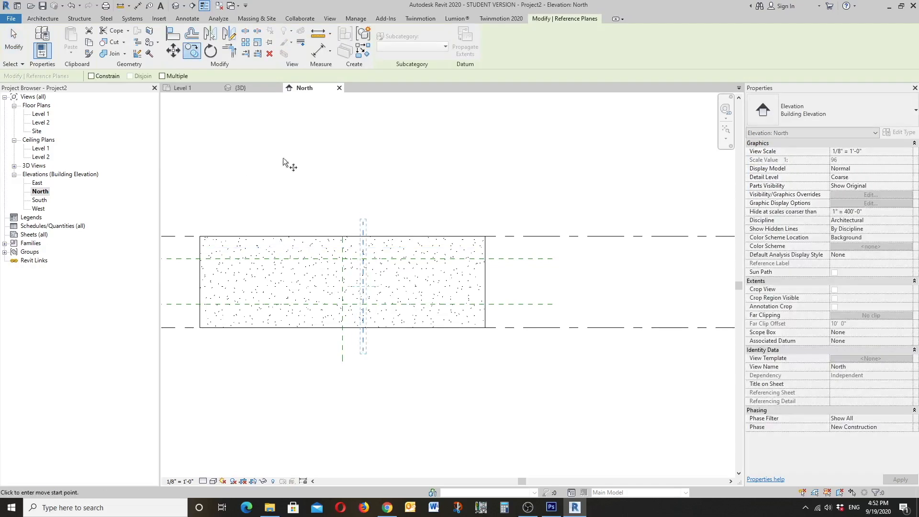
left_click(364, 222)
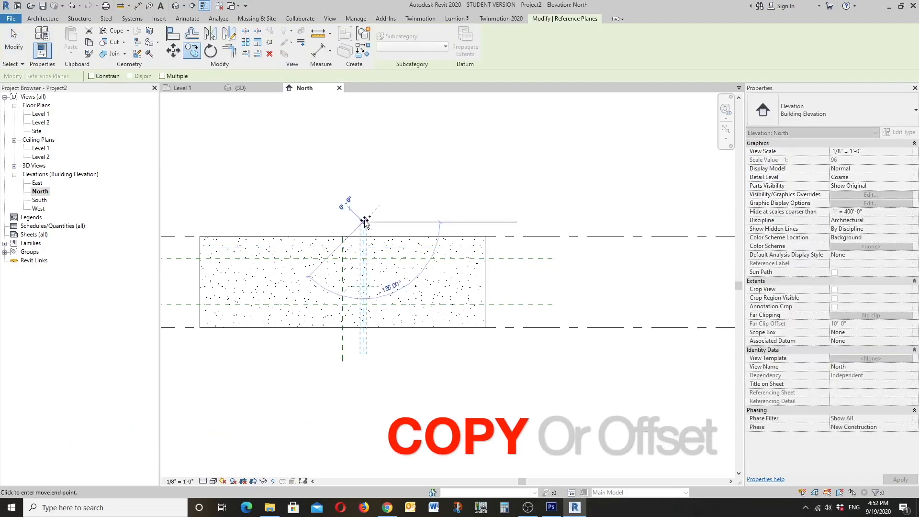
left_click(391, 223)
key("c")
key("o")
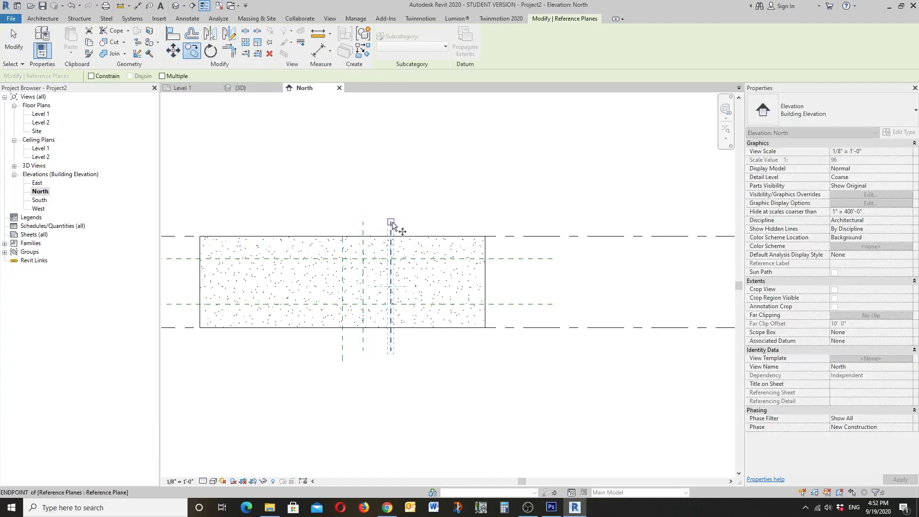
left_click(392, 222)
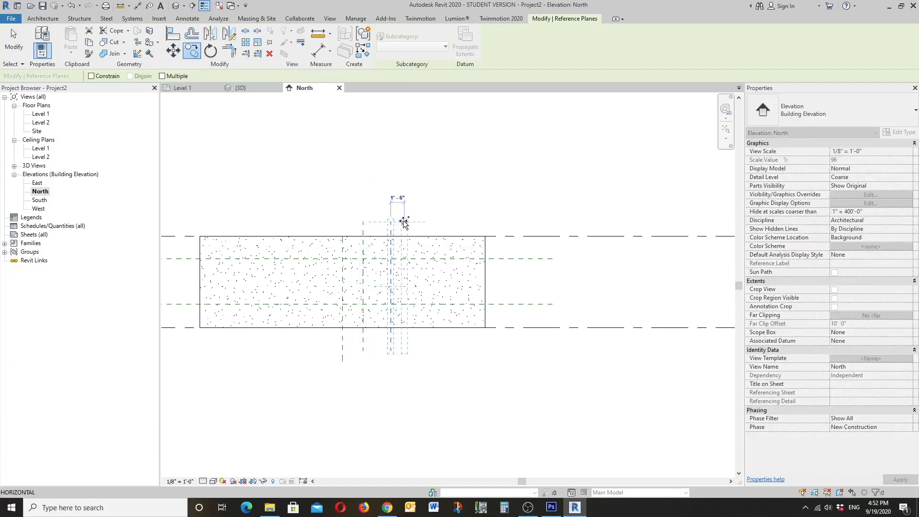
left_click(409, 222)
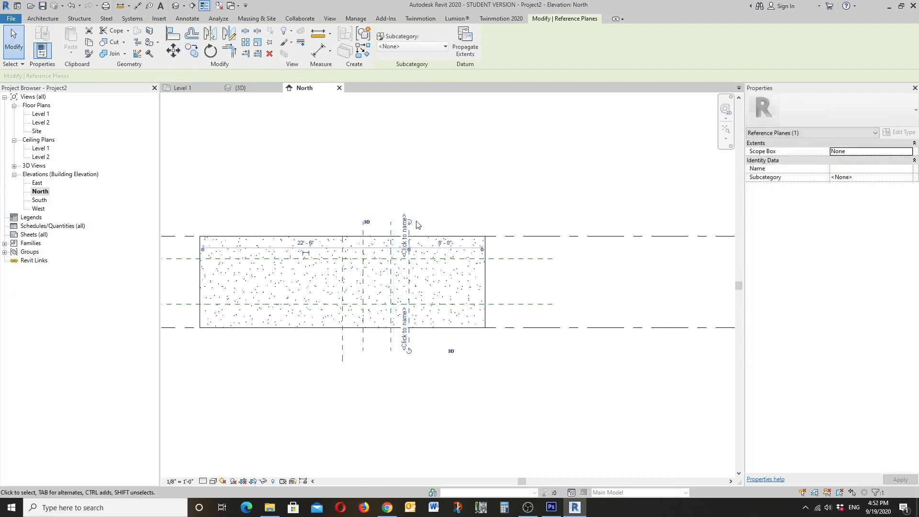
Step: Continue copying the last vertical reference plane rightward three times, at successive spacings of about 3'-0", 2'-0" and 3'-0"
left_click(191, 53)
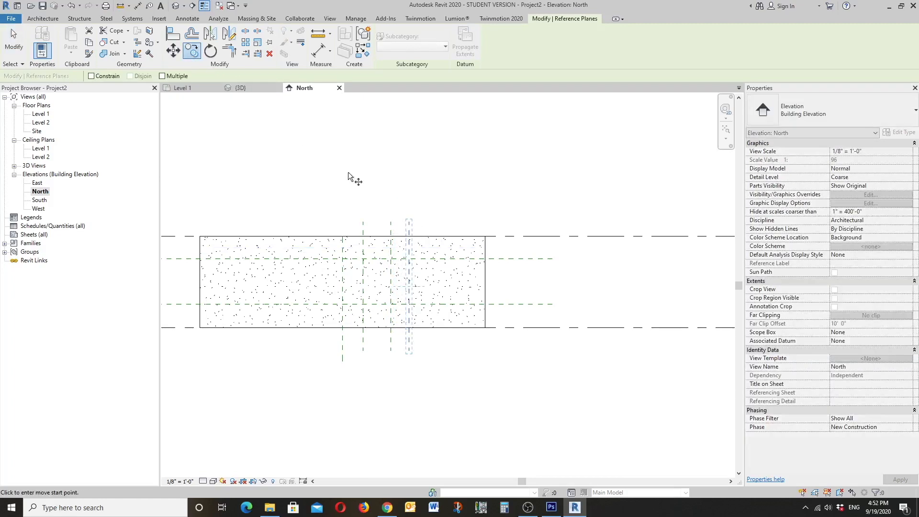
left_click(410, 223)
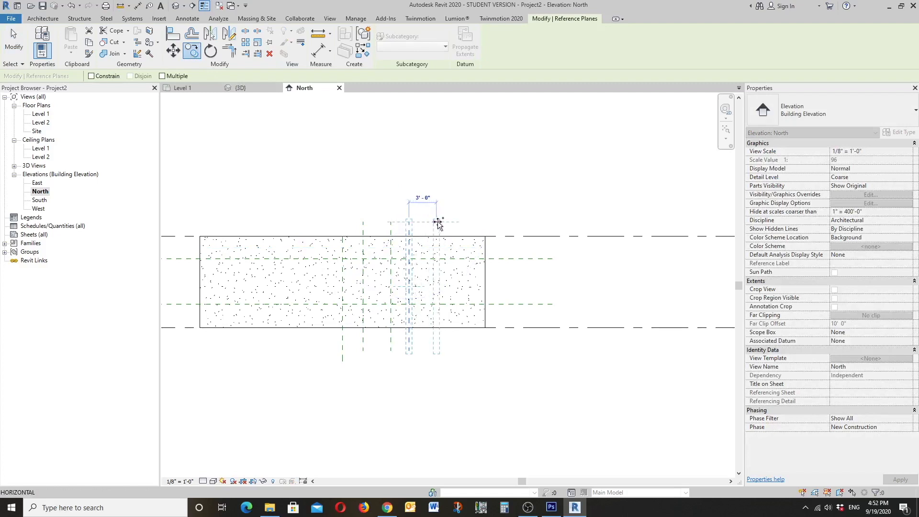
left_click(434, 220)
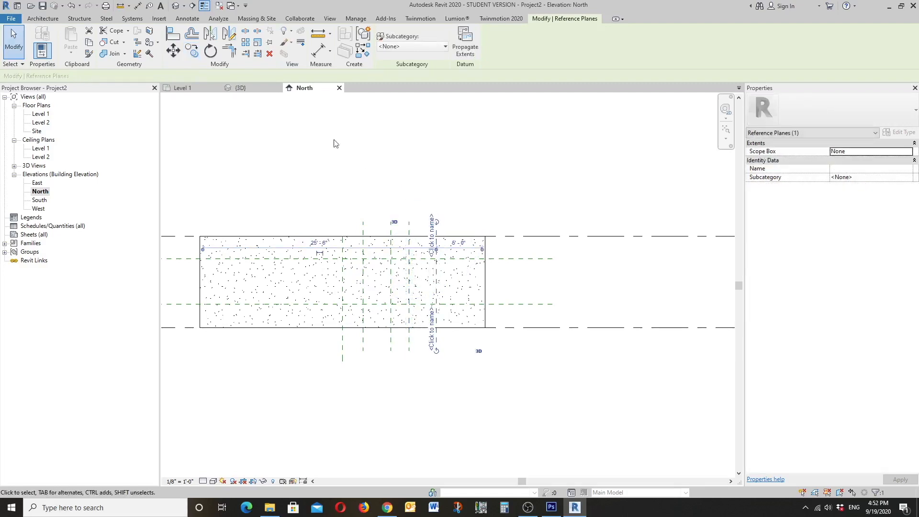
left_click(188, 54)
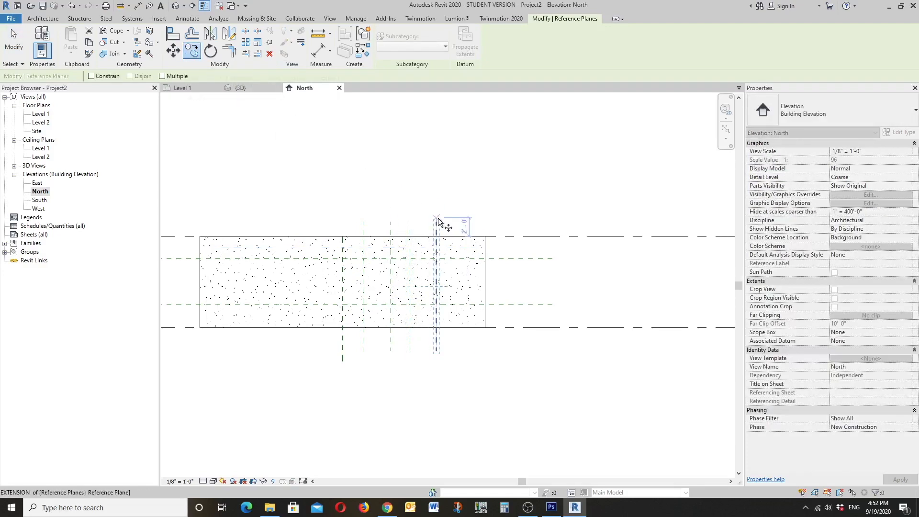
left_click(436, 222)
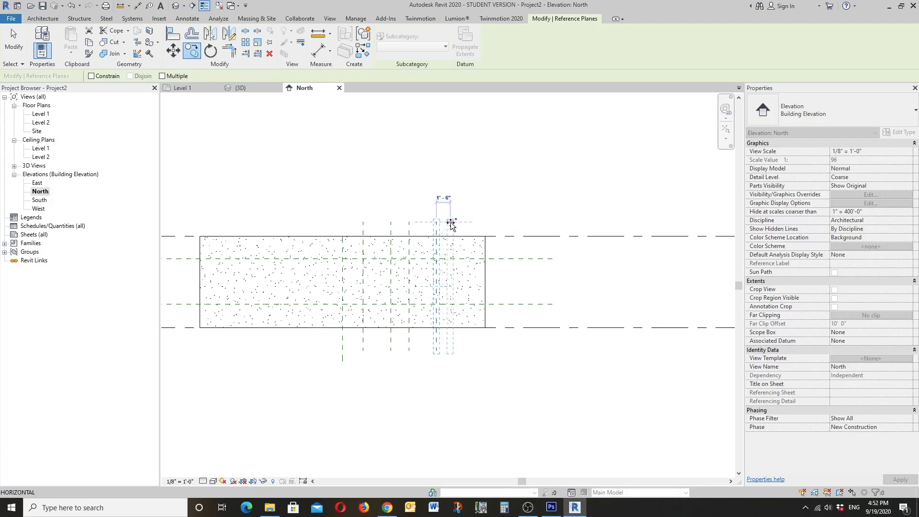
left_click(455, 224)
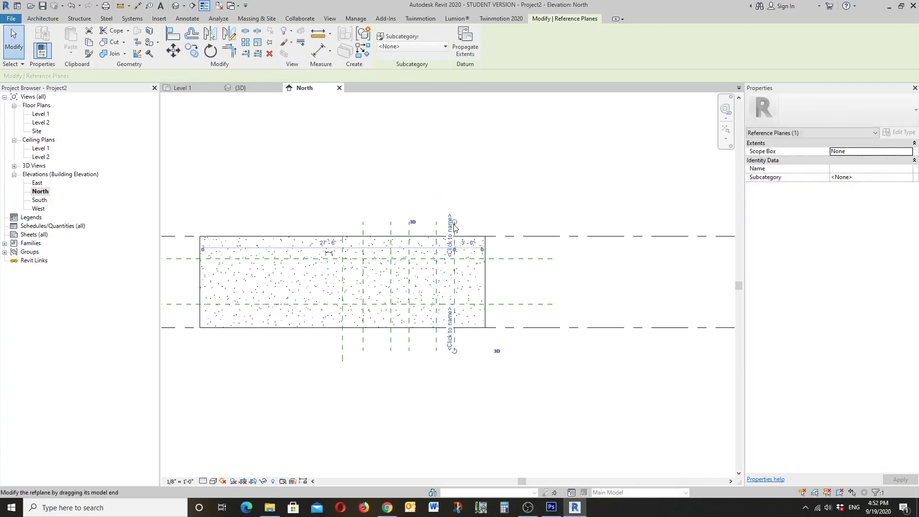
left_click(189, 55)
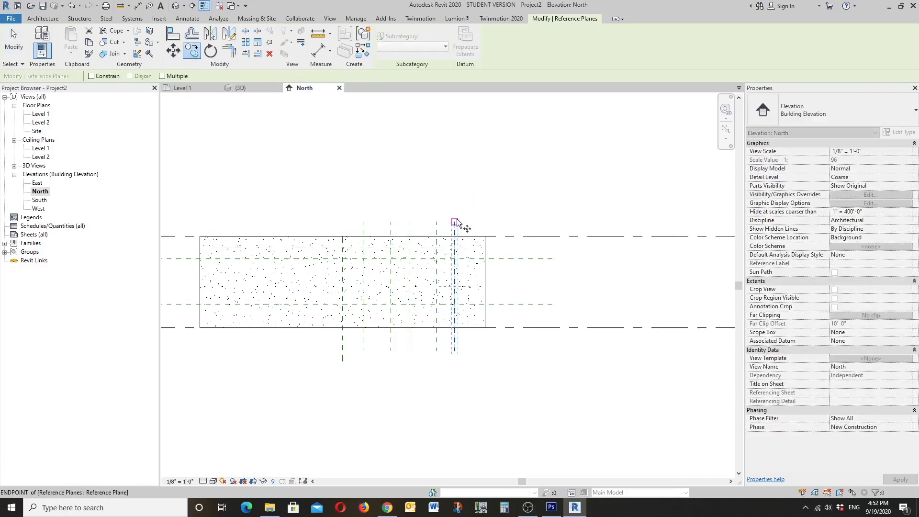
left_click(455, 223)
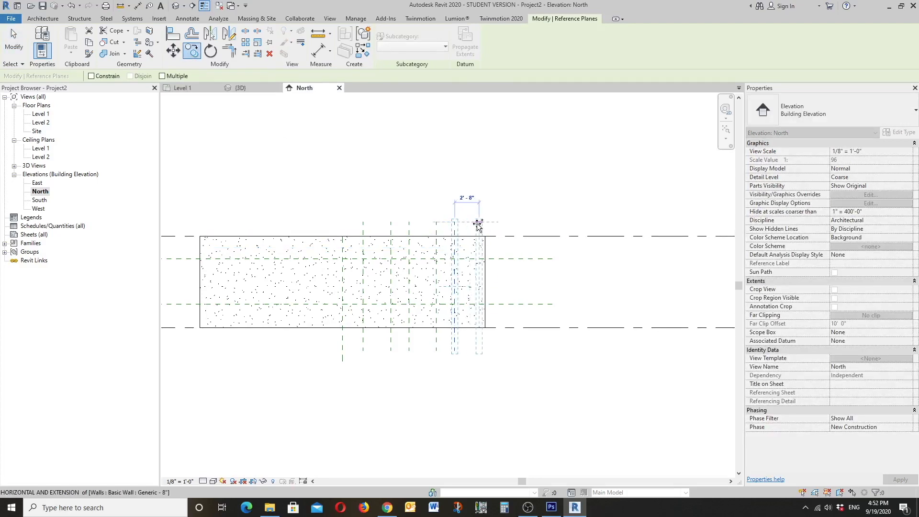
left_click(481, 223)
key("Escape")
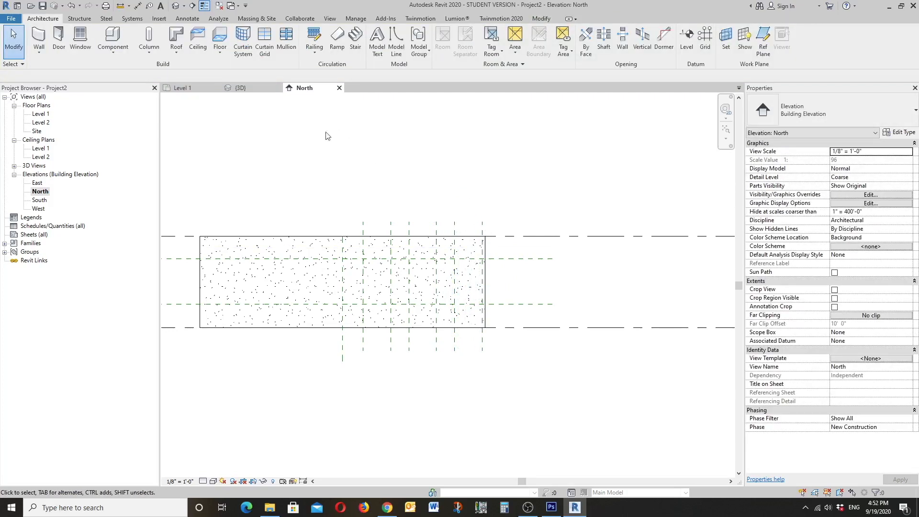
Step: Mirror the six vertical reference planes right of centre about the wall's central reference plane
left_click_drag(490, 224, 352, 168)
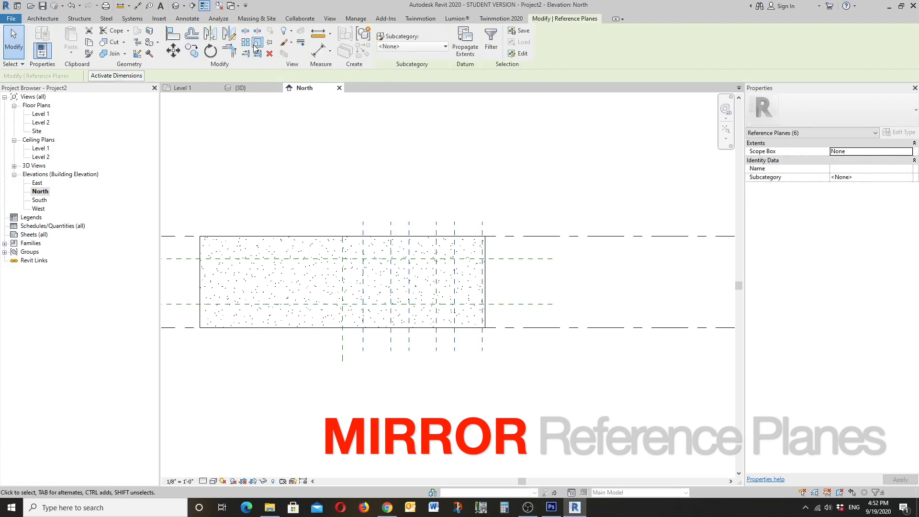
left_click(210, 35)
left_click(343, 257)
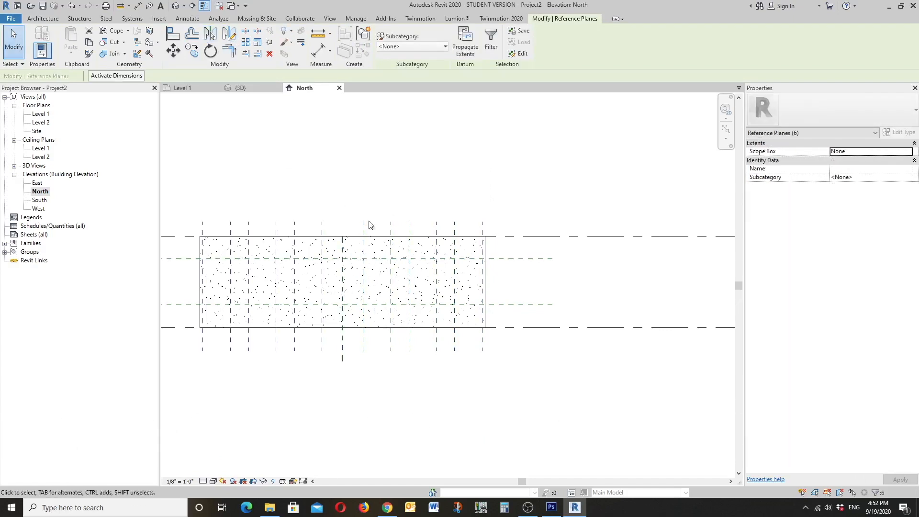
left_click(366, 197)
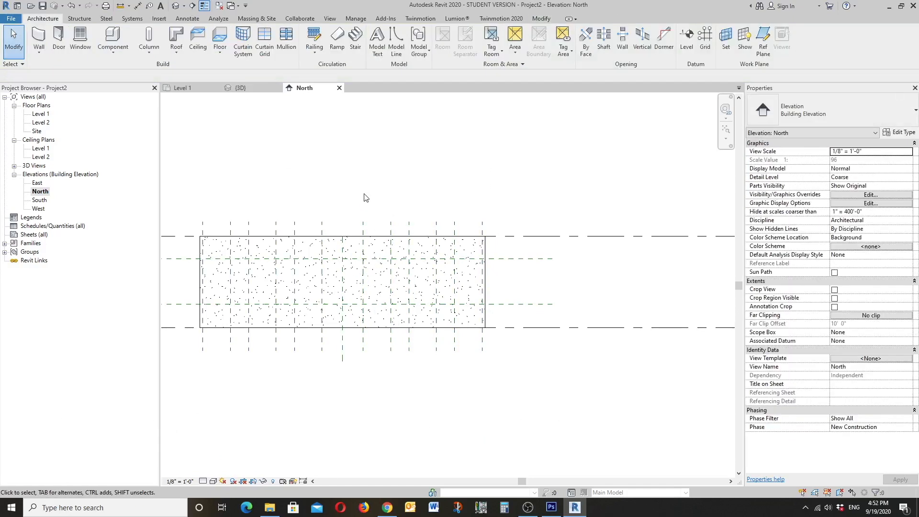
Step: Split the concrete wall's face with a rectangle between the second and third vertical planes from the left and both horizontal reference planes
left_click(318, 242)
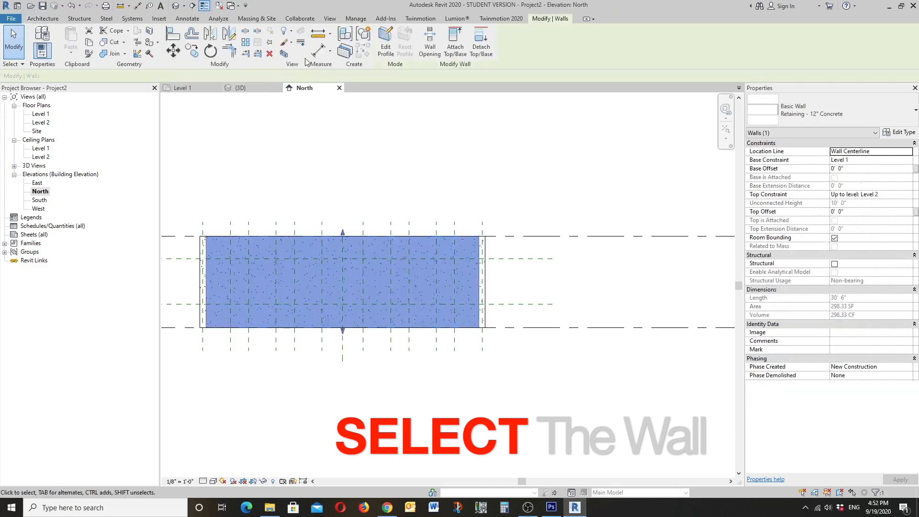
left_click(149, 31)
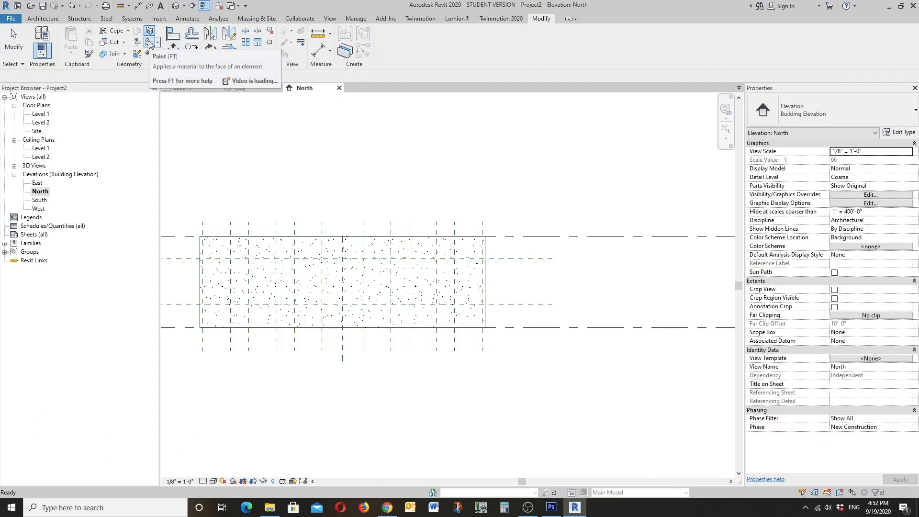
left_click(149, 43)
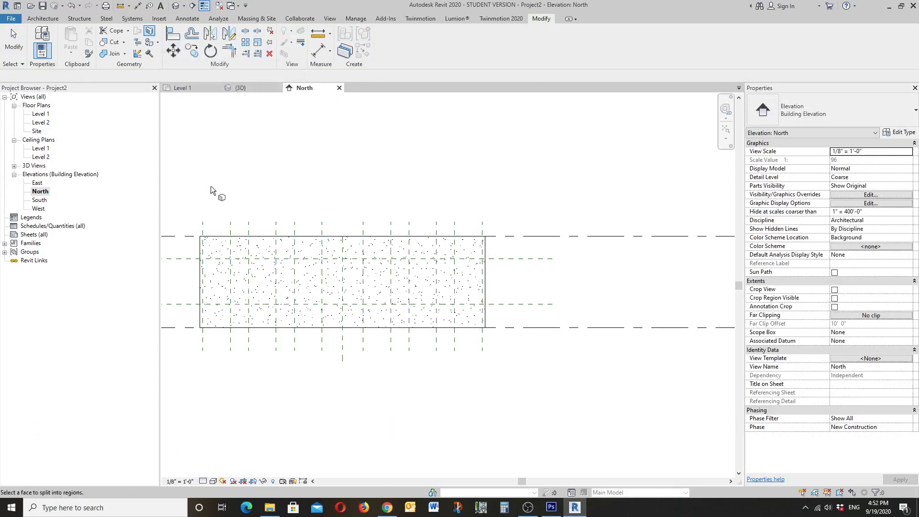
left_click(229, 241)
scroll(212, 264, "up", 5)
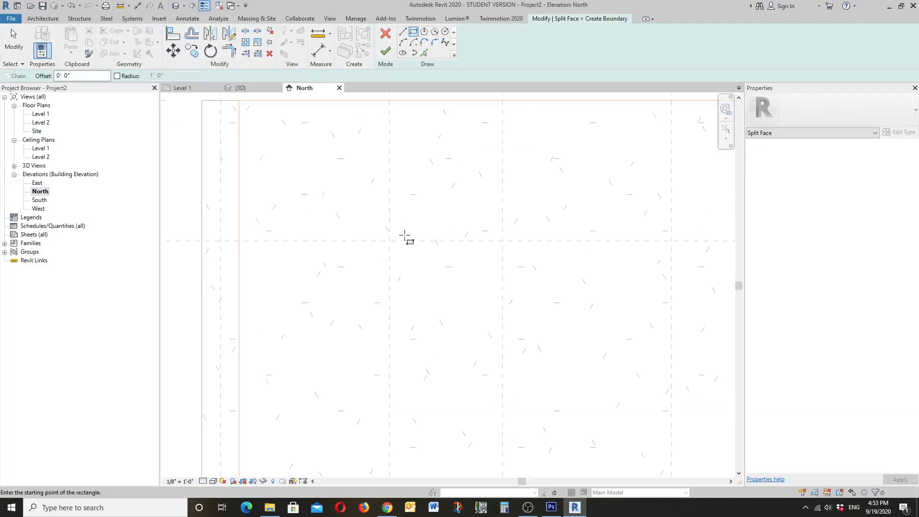
left_click(390, 241)
scroll(390, 241, "down", 3)
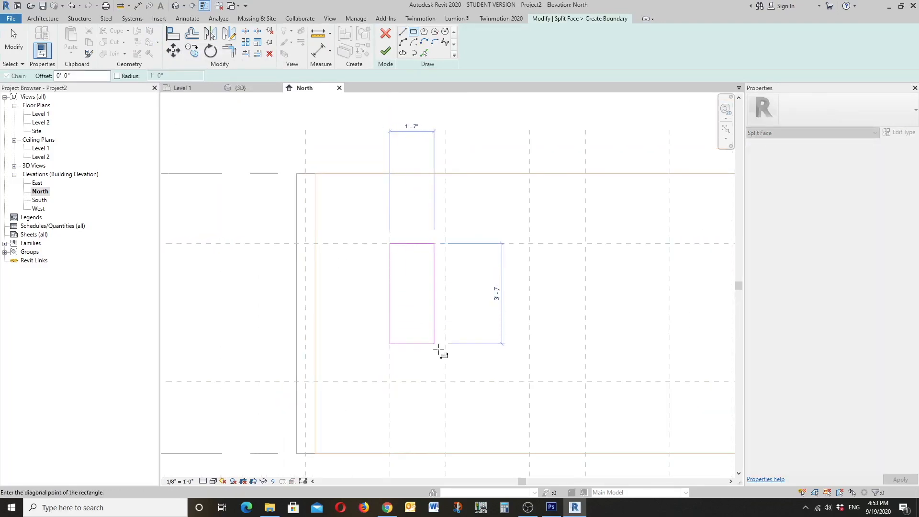
left_click(446, 382)
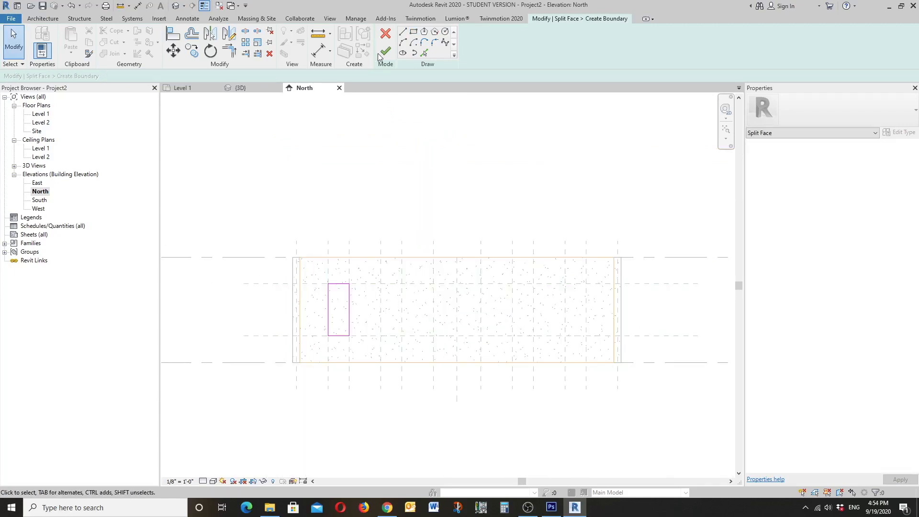
left_click(385, 52)
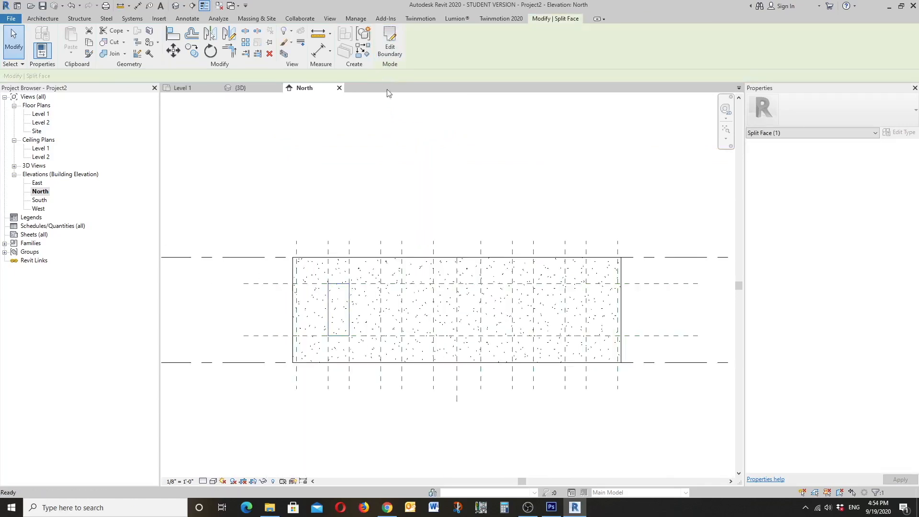
Step: Copy the split rectangle to between the fourth and fifth vertical planes, and copy that new region 17'-6" further right
left_click(336, 230)
left_click(342, 290)
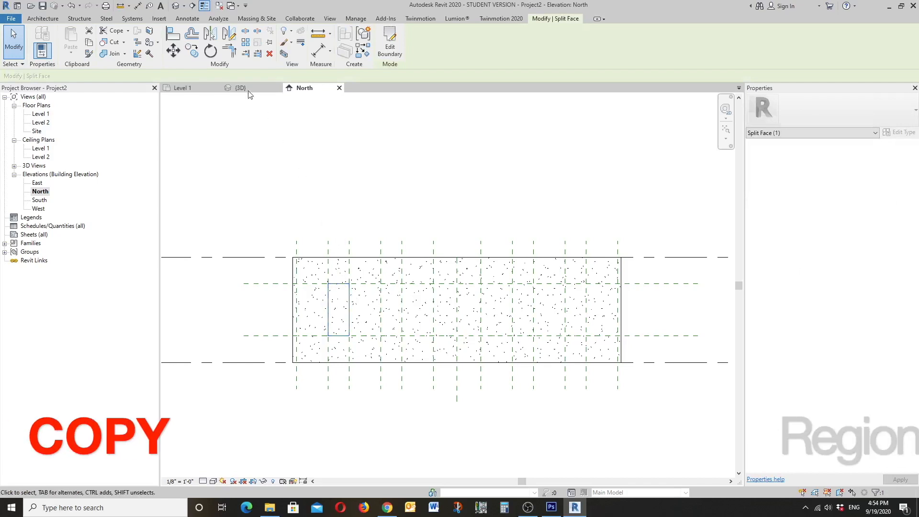
left_click(189, 50)
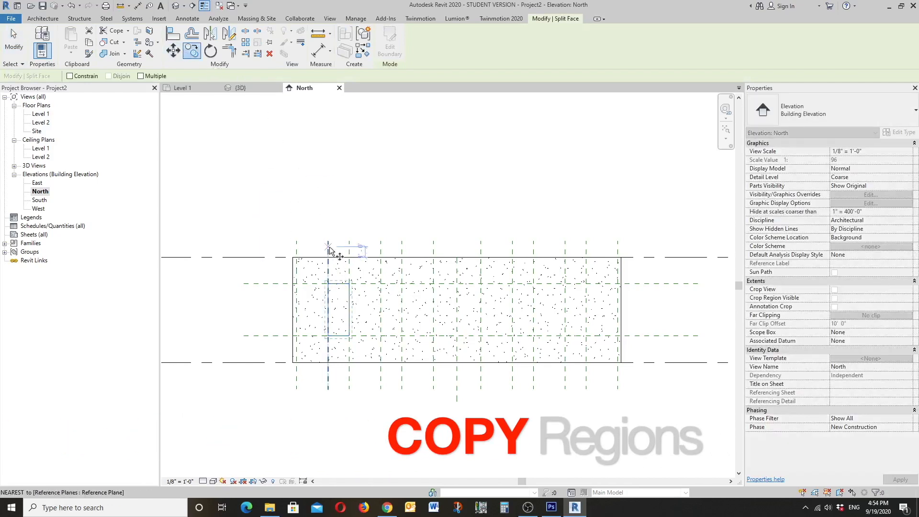
left_click(381, 246)
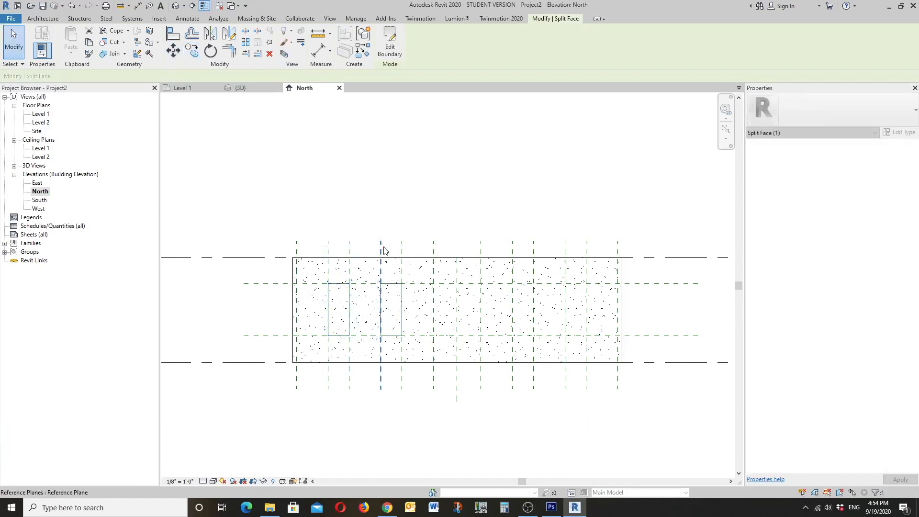
left_click(190, 51)
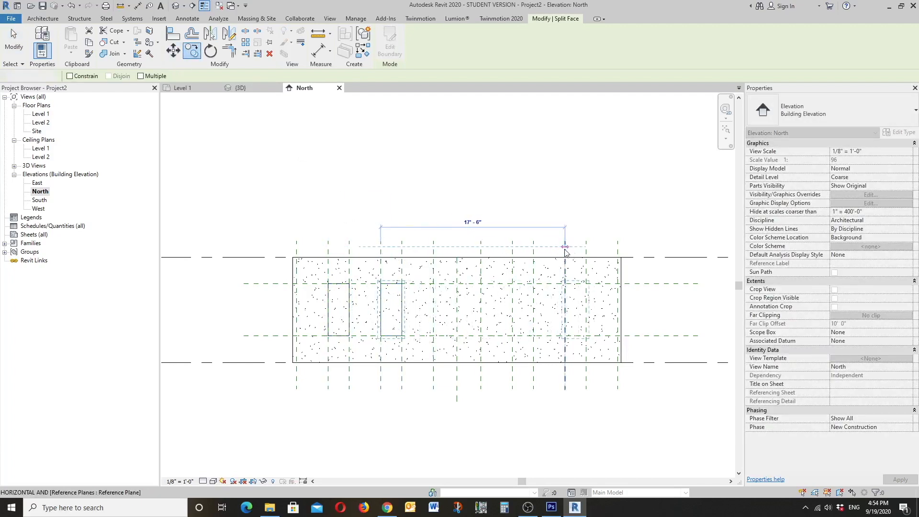
left_click(565, 249)
Step: Copy the rightmost split region to the plane pair on its left, and copy that one to the first plane left of centre
left_click(195, 55)
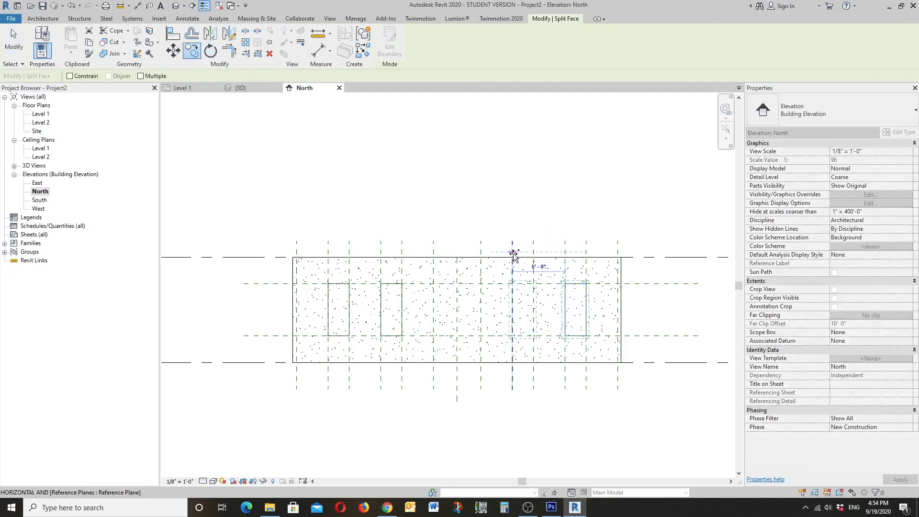
left_click(513, 253)
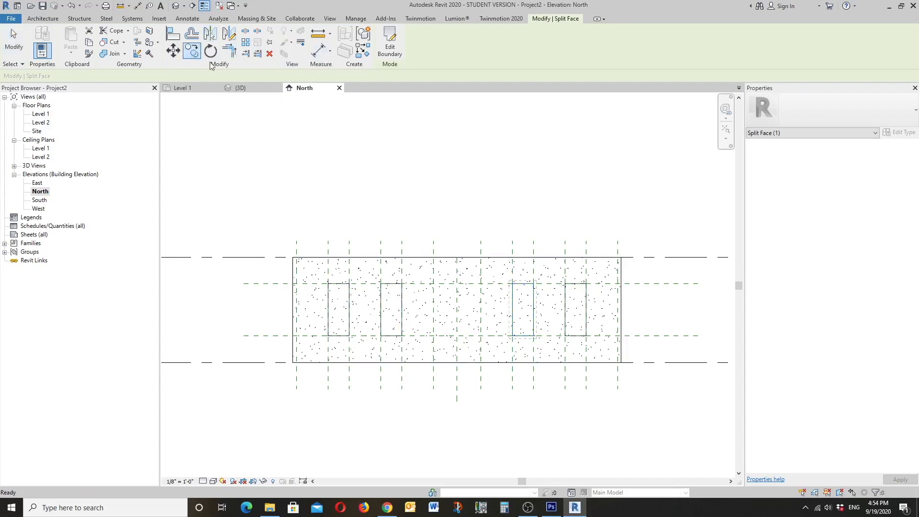
left_click(195, 54)
left_click(512, 252)
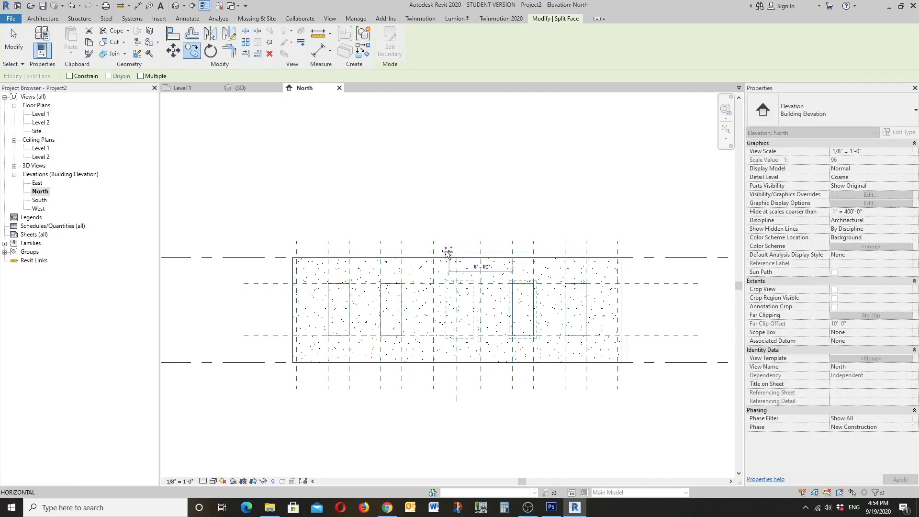
left_click(431, 251)
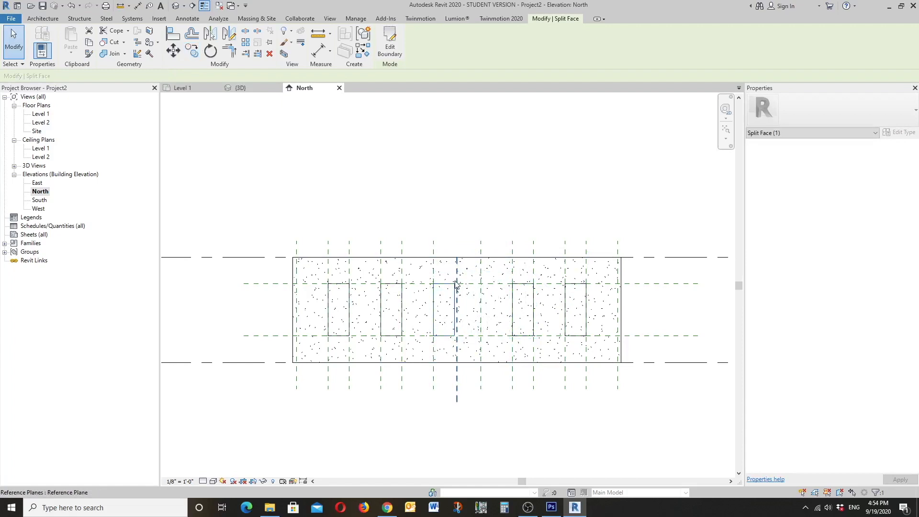
Step: Edit the middle region's boundary, stretching its right edge to the first plane right of centre for a 4'-6" width
left_click(390, 43)
left_click(457, 309)
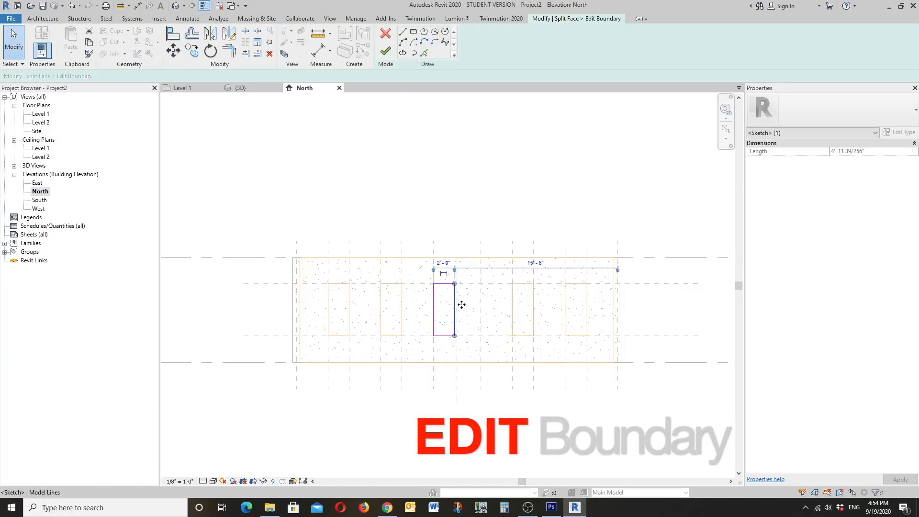
left_click_drag(462, 305, 481, 304)
left_click(452, 226)
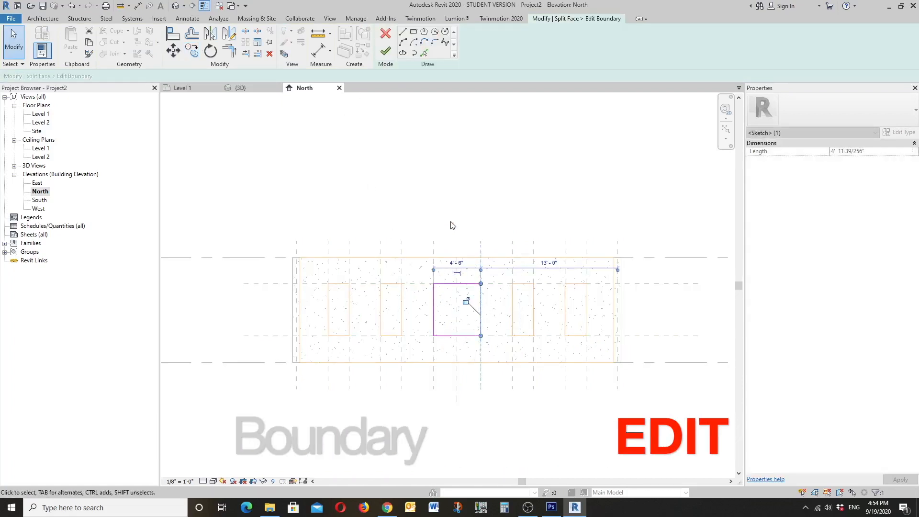
left_click(385, 53)
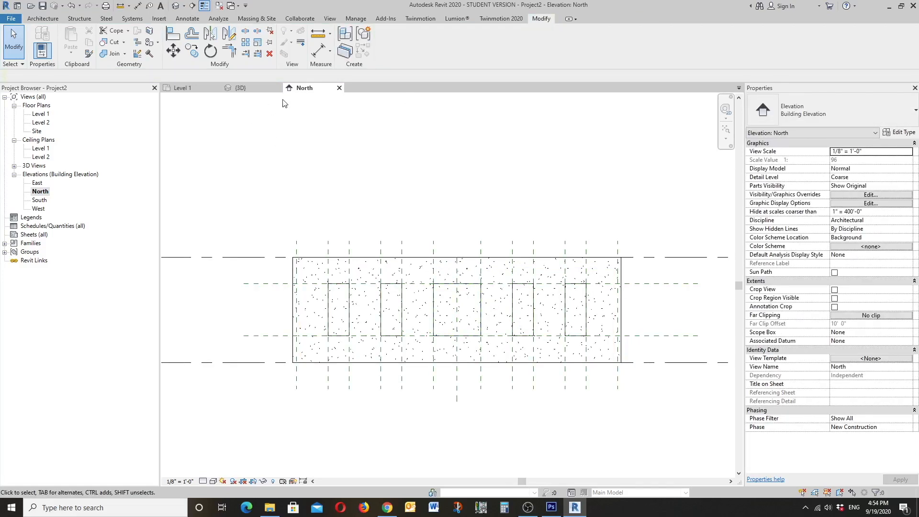
Step: Paint the wall face around the five split regions with the custom brick material in the 3D view
left_click(242, 89)
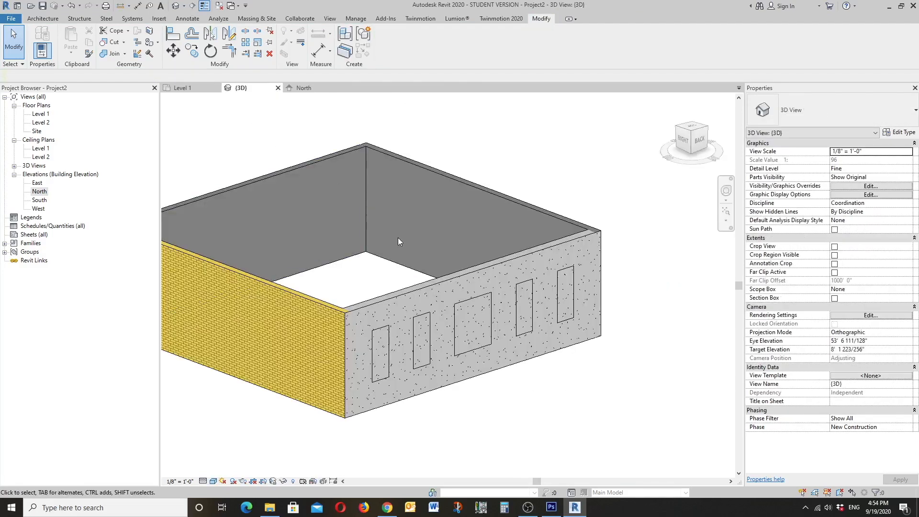
left_click(148, 43)
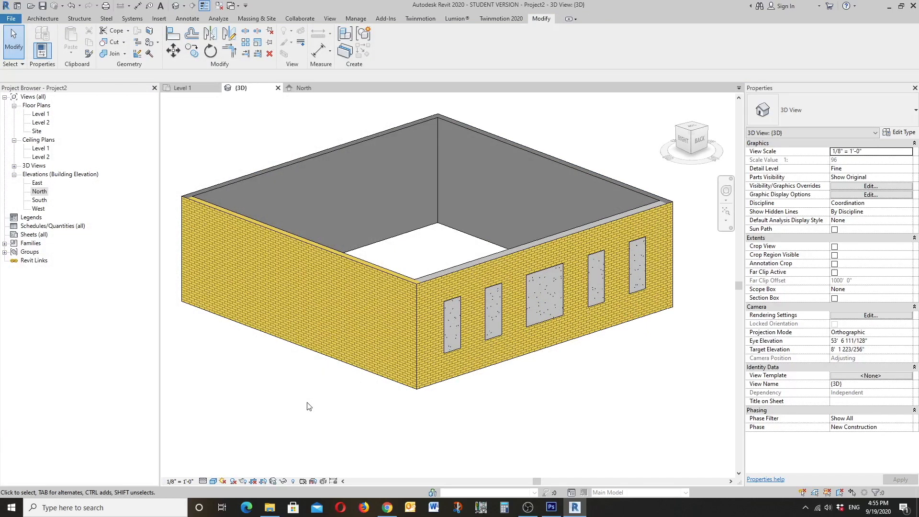
Step: Preview the brick walls in Ray Trace mode and return the 3D view to the Consistent Colors style
left_click(213, 481)
left_click(245, 472)
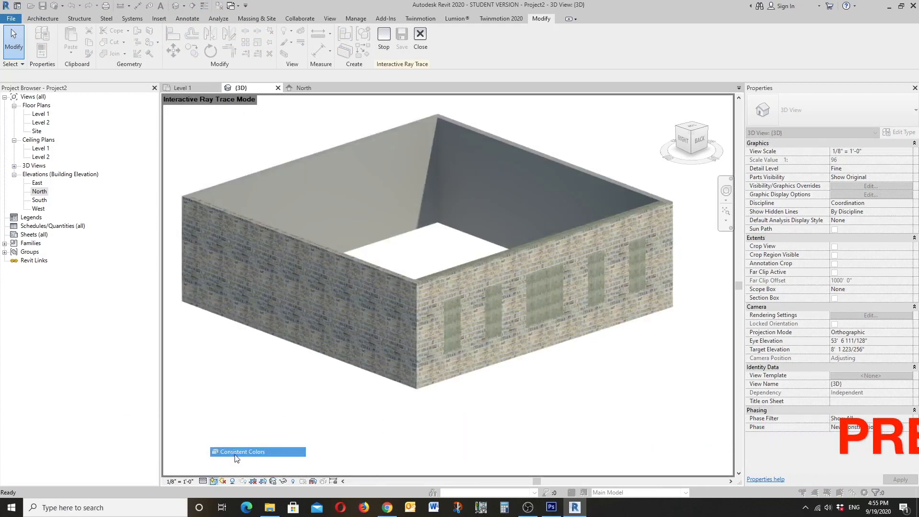
left_click(235, 454)
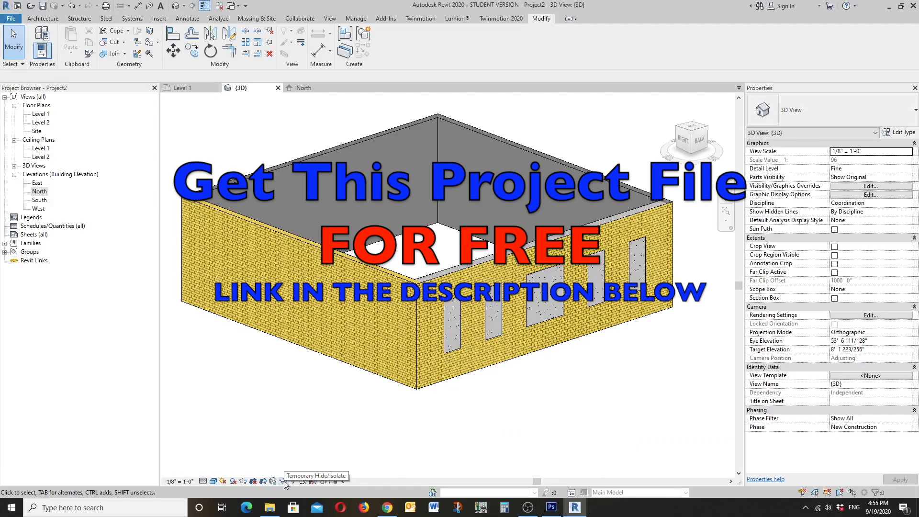
Step: Open the rendering settings for the 3D view and set the render quality to Best
left_click(243, 481)
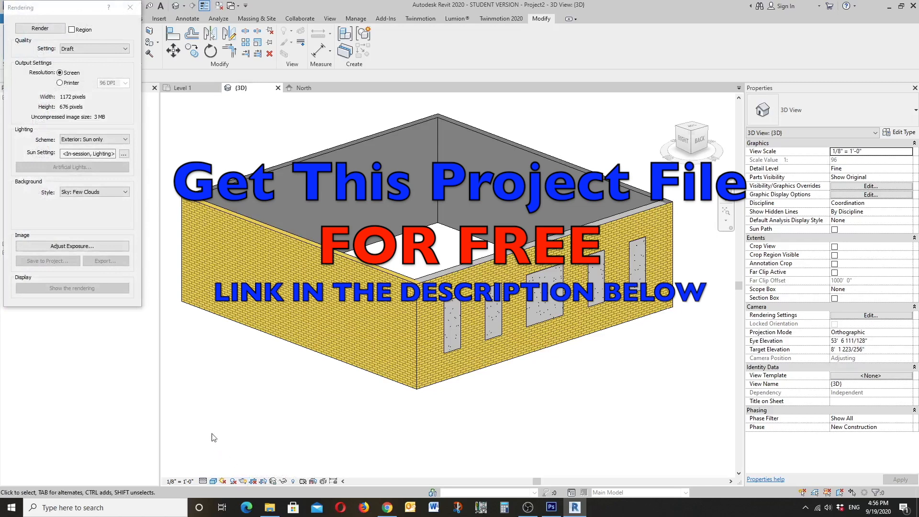
left_click(87, 50)
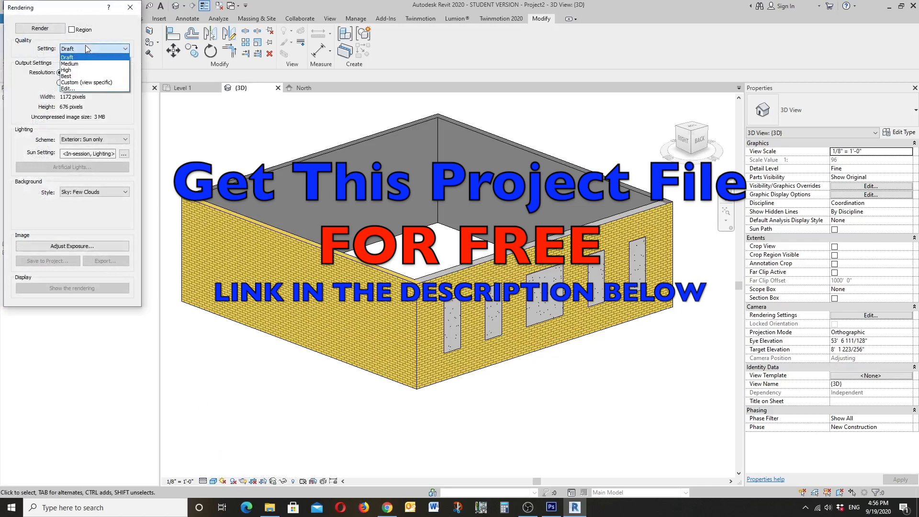
left_click(91, 76)
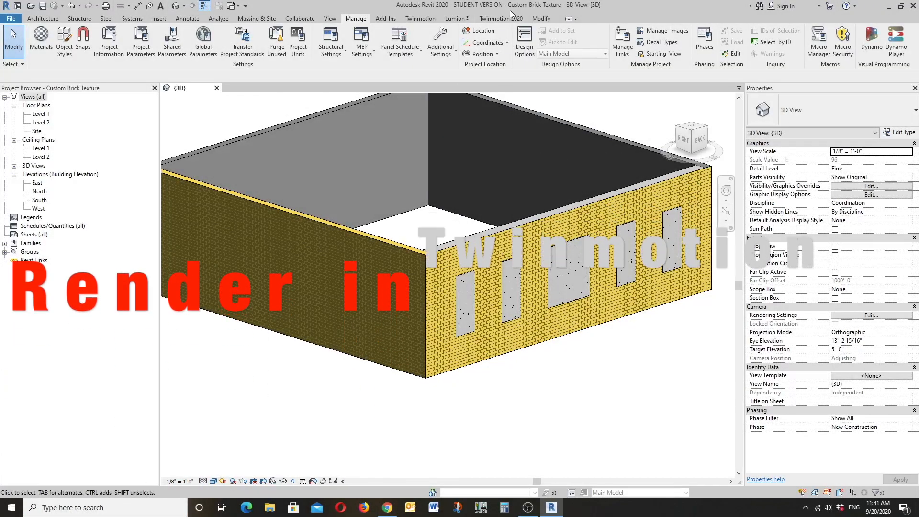
Step: Send the Revit model to Twinmotion through Direct Link as a new project
left_click(511, 19)
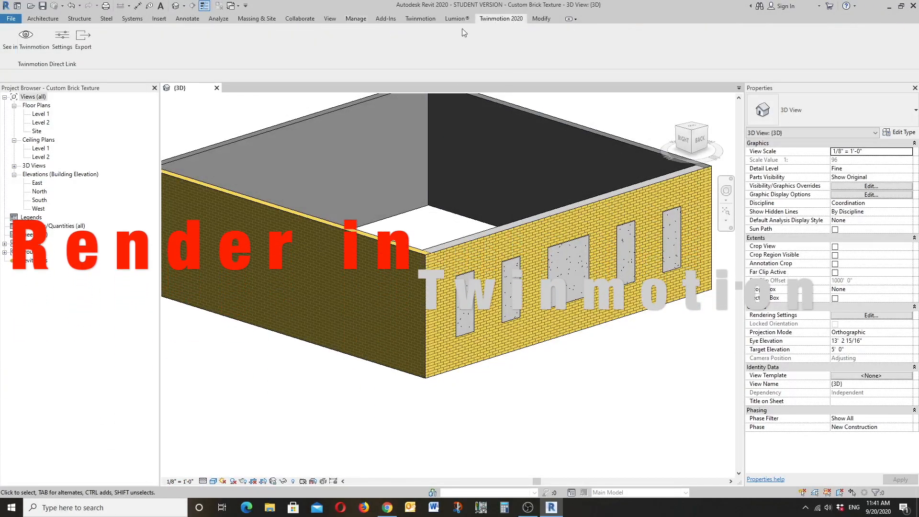
left_click(30, 39)
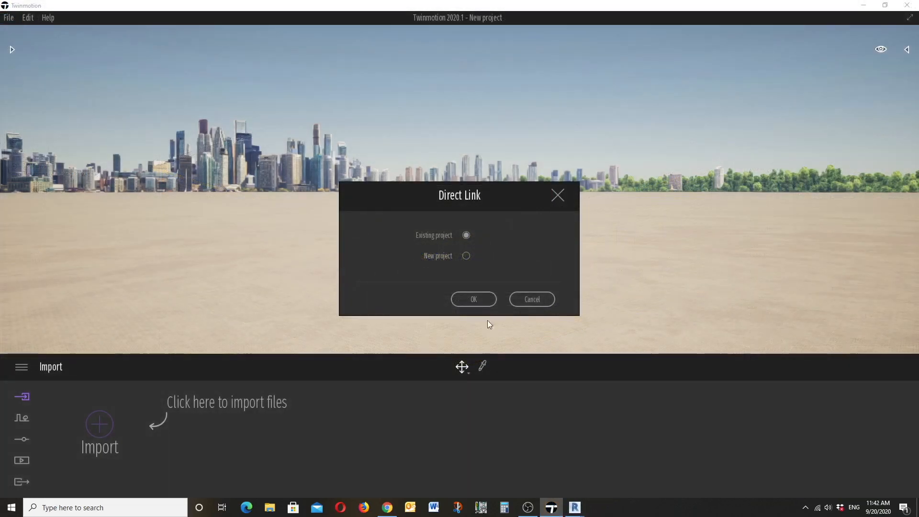
left_click(467, 257)
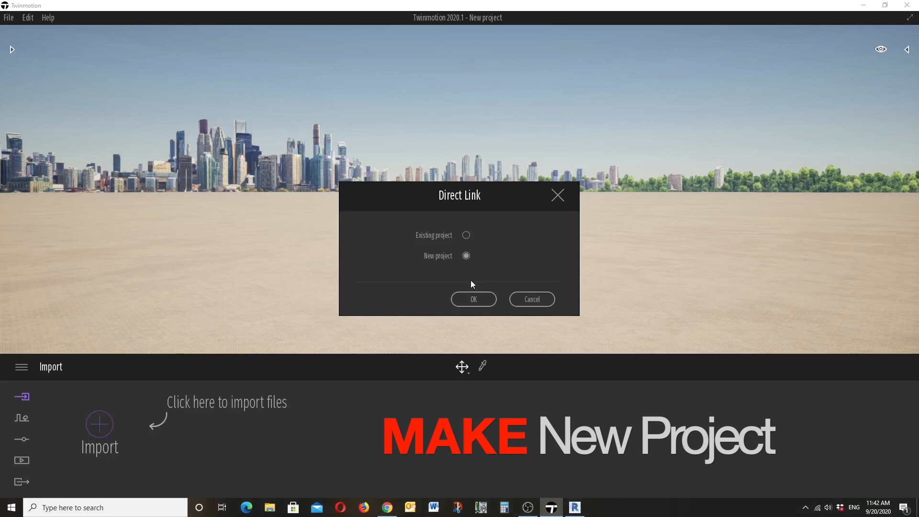
left_click(473, 299)
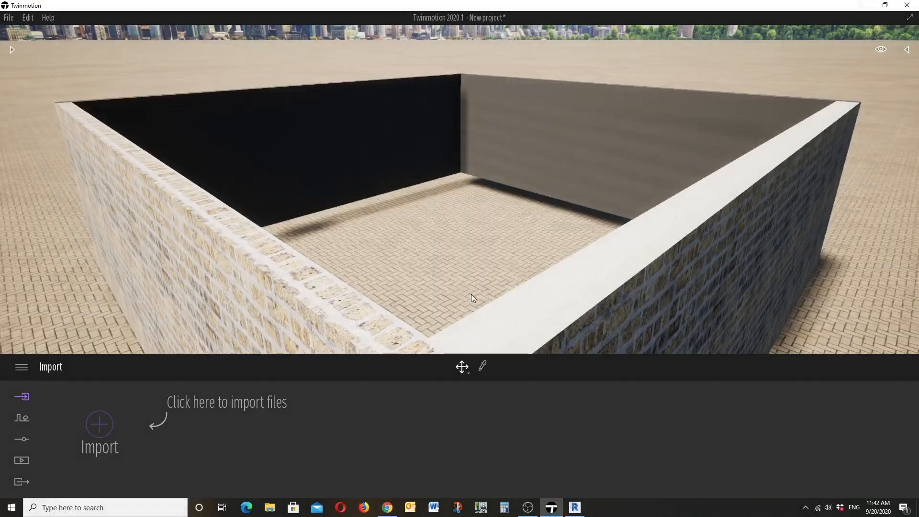
Step: Select the paved ground and adjust its level to meet the base of the brick walls
scroll(426, 219, "down", 1)
scroll(426, 218, "down", 5)
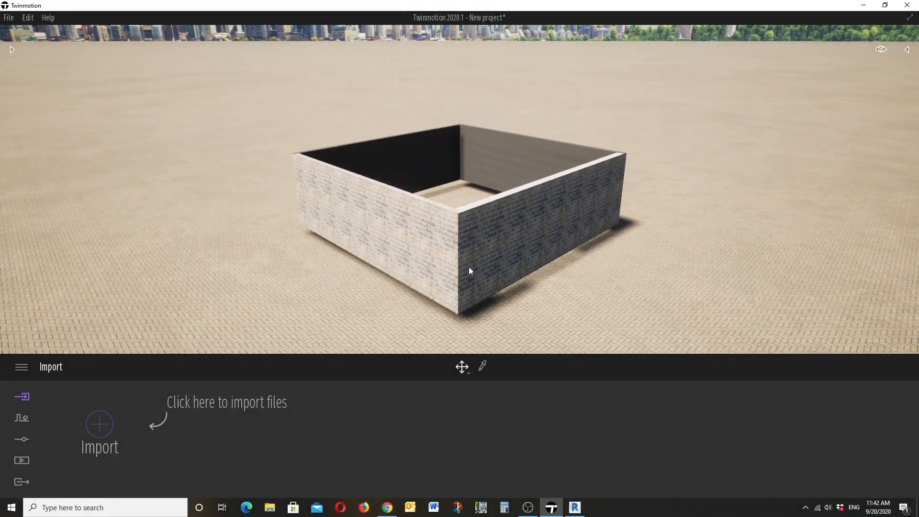
scroll(468, 267, "down", 2)
scroll(484, 308, "up", 2)
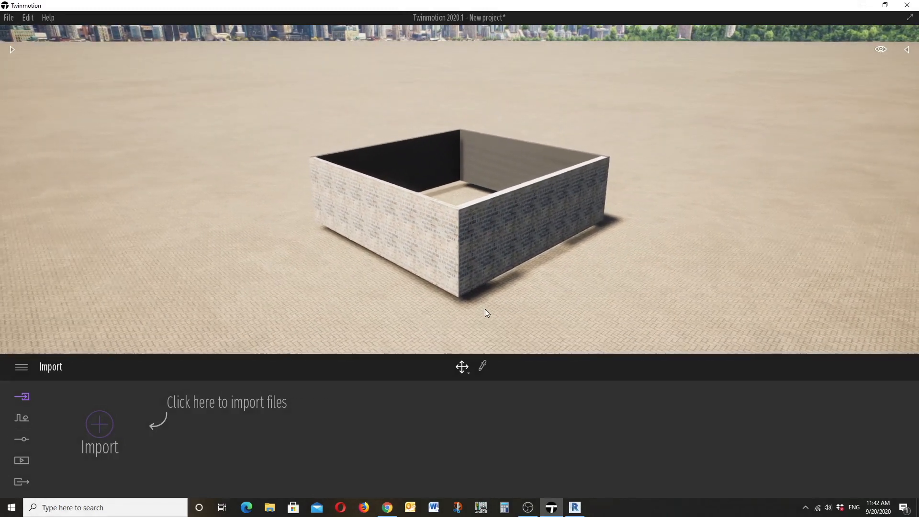
scroll(471, 292, "down", 2)
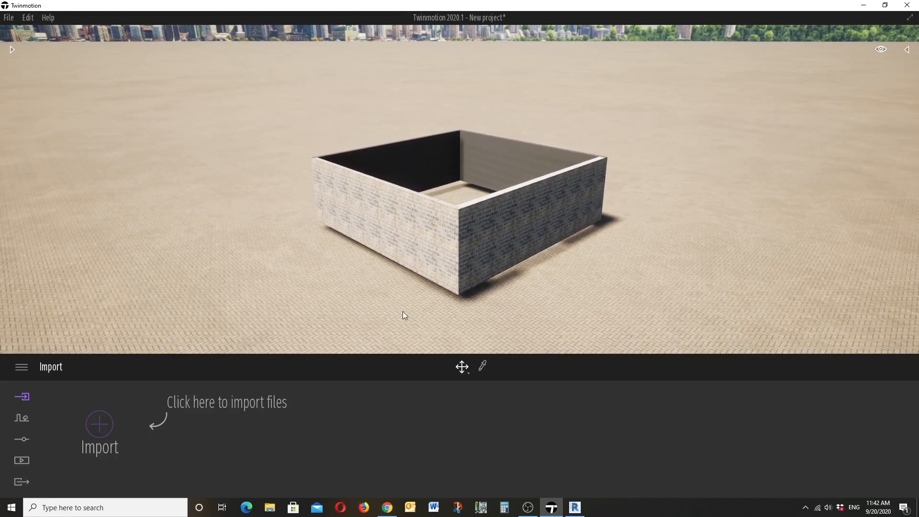
left_click(403, 312)
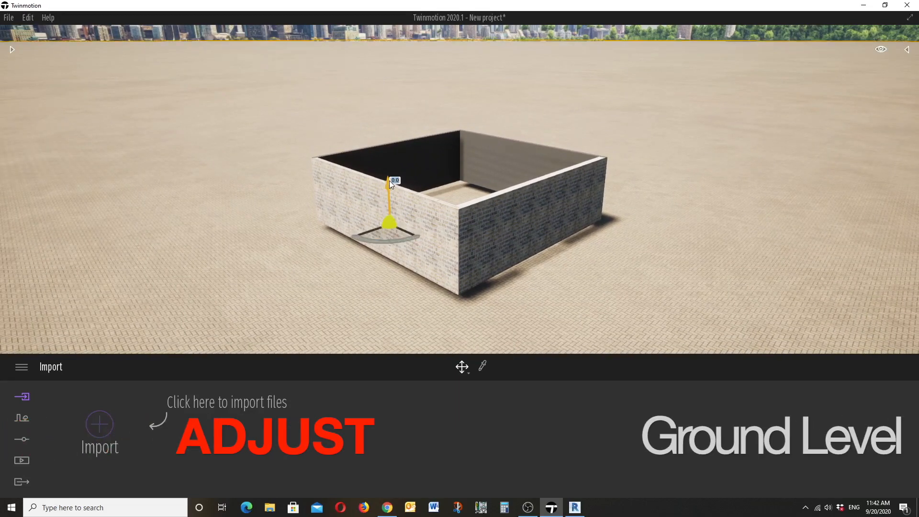
left_click_drag(390, 182, 393, 182)
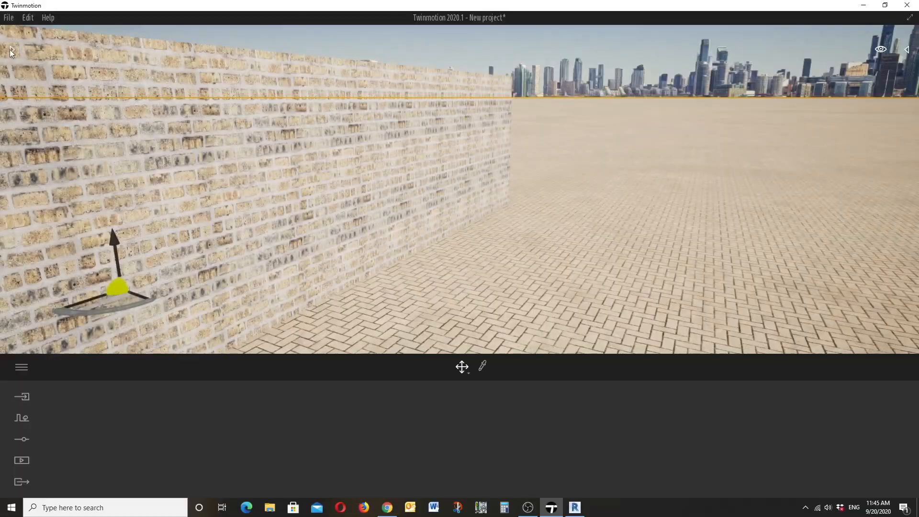
Step: Place the posed human Chunlin from the library on the paving in front of the brick wall
left_click(12, 50)
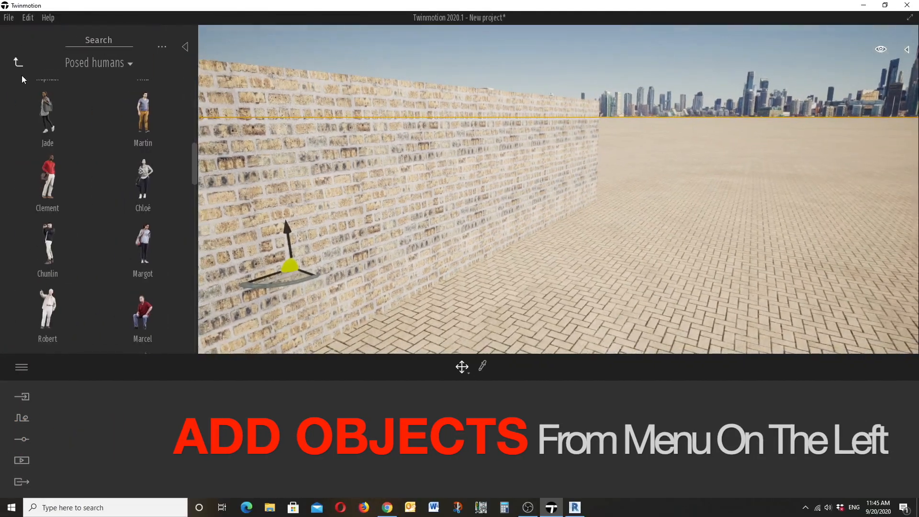
mouse_move(58, 263)
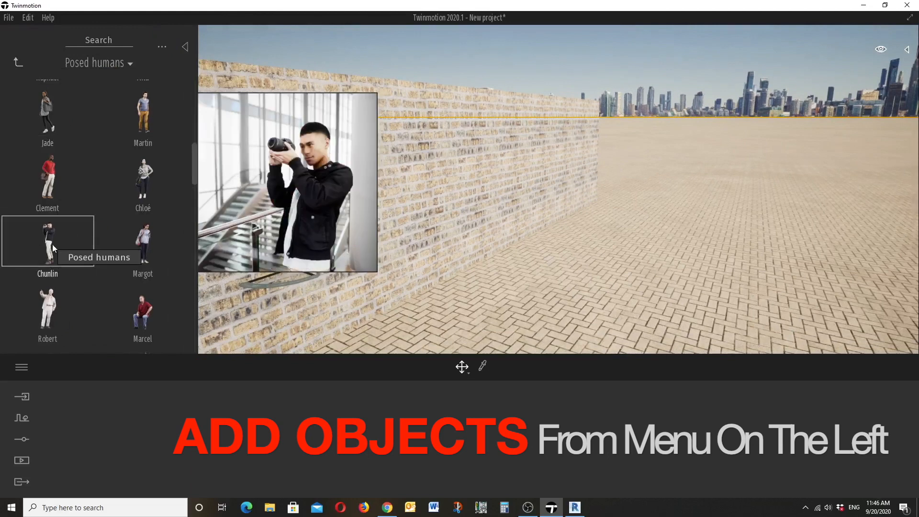
left_click_drag(53, 244, 525, 330)
scroll(524, 330, "down", 3)
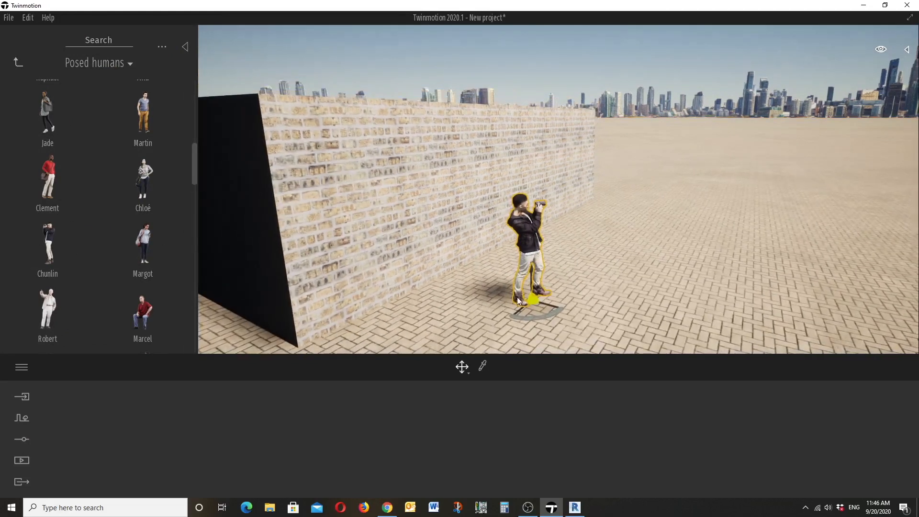
Step: Rotate the posed photographer so his camera faces the brick wall, and move him slightly closer to it
left_click_drag(525, 319, 654, 246)
scroll(634, 263, "down", 1)
scroll(634, 263, "up", 2)
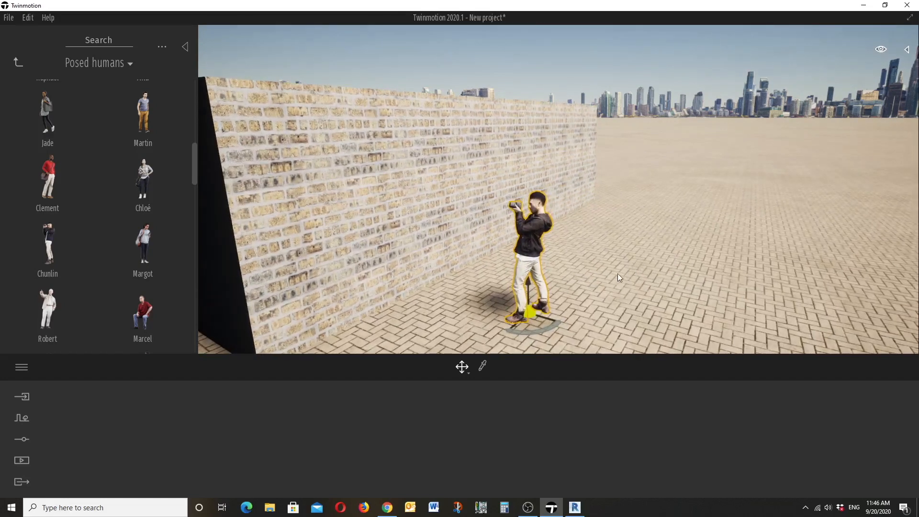
left_click_drag(544, 318, 518, 310)
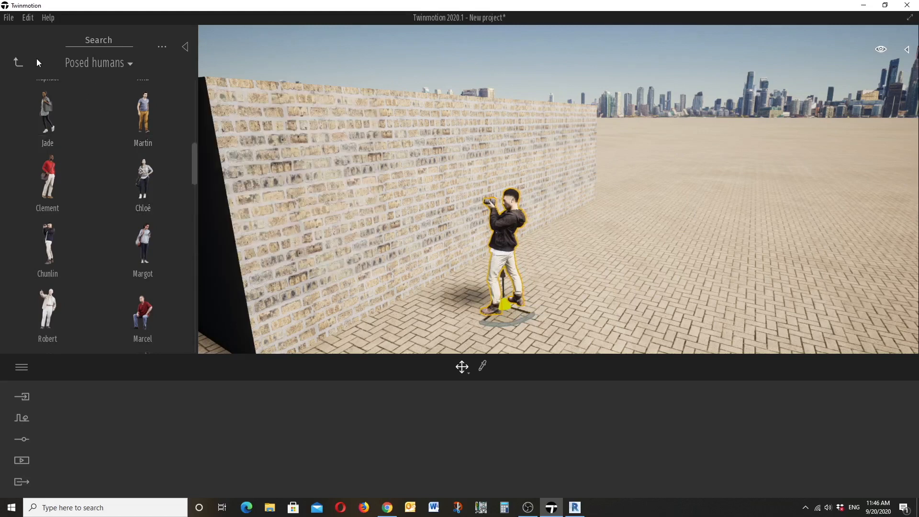
Step: Place a Weeping Willow tree from the library on the paving near the far end of the brick wall
left_click(16, 59)
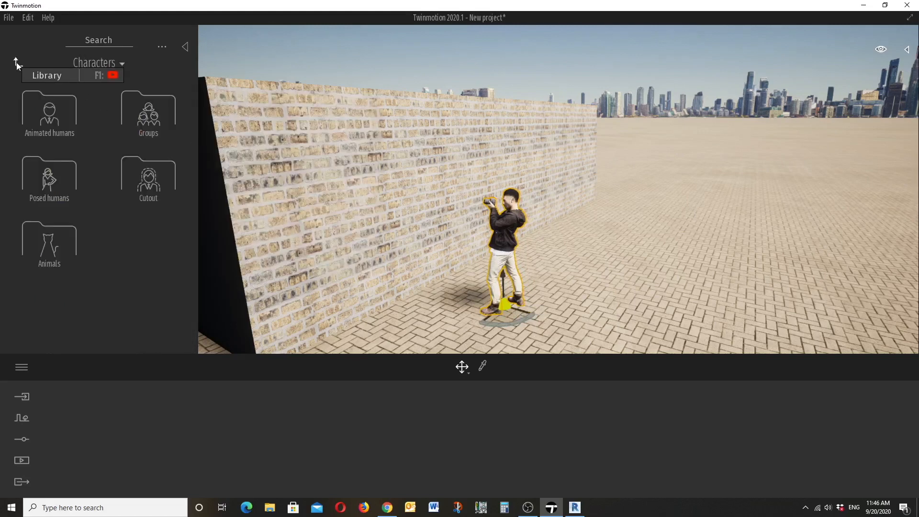
left_click(16, 62)
left_click(146, 122)
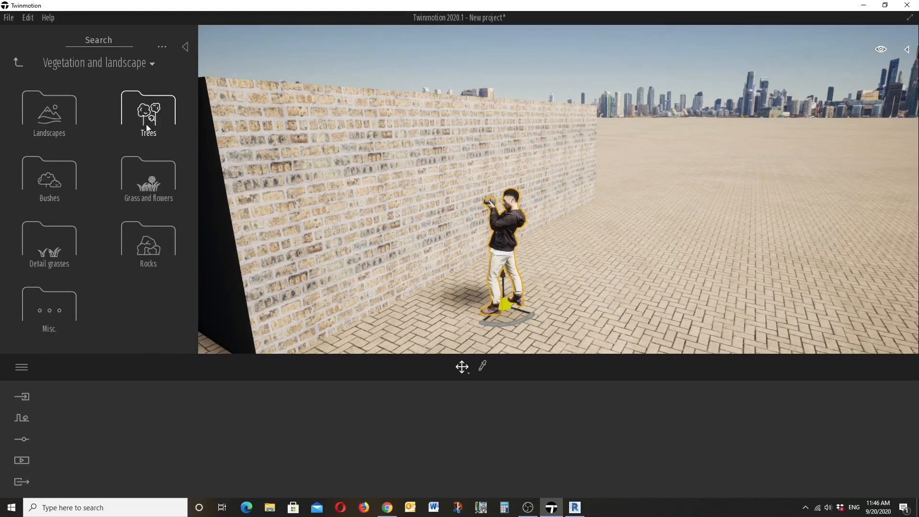
left_click(156, 115)
scroll(87, 197, "down", 2)
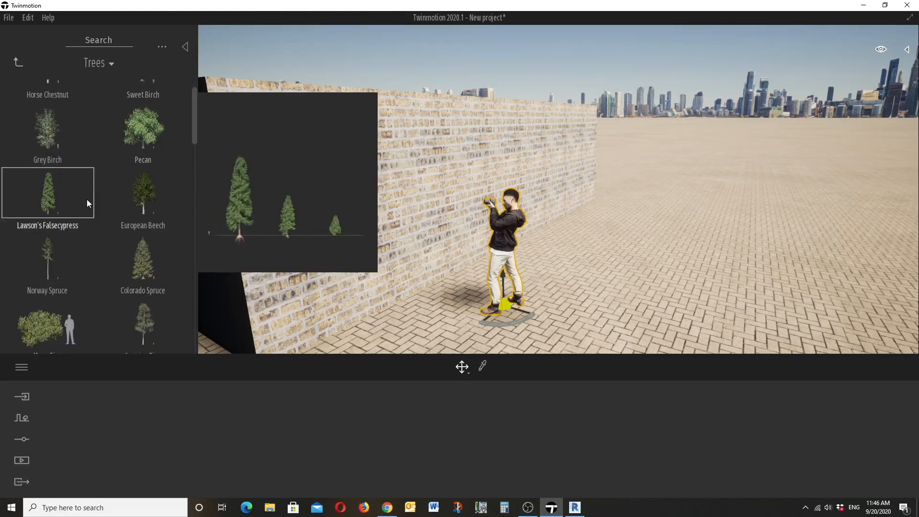
scroll(87, 205, "down", 4)
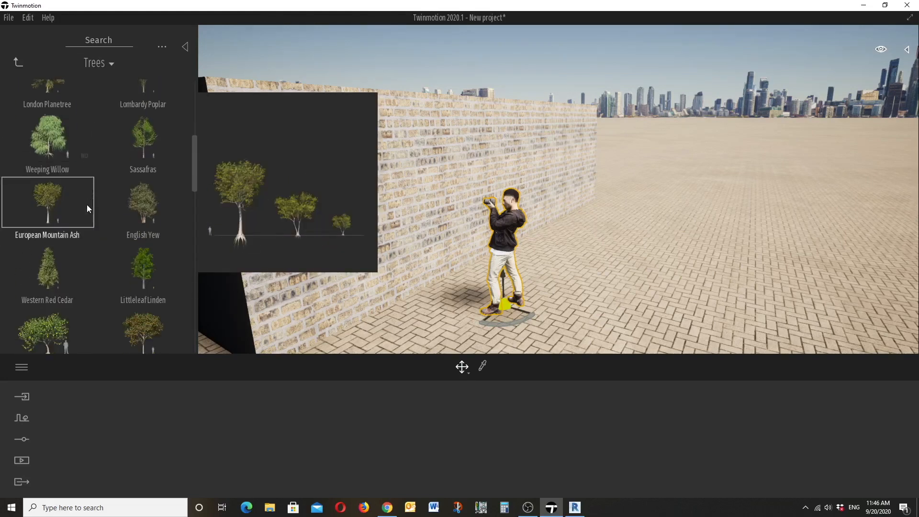
left_click_drag(64, 145, 653, 185)
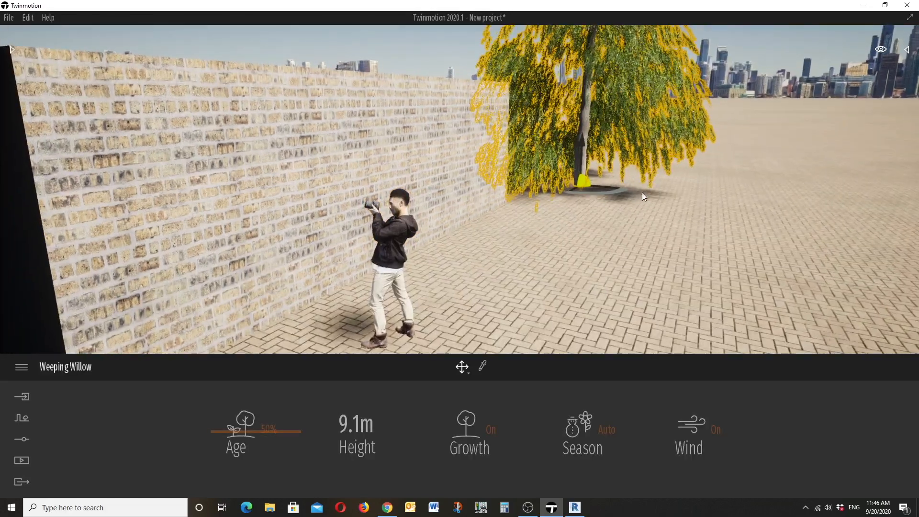
Step: Reposition the weeping willow so it stands just behind the far corner of the brick wall, and deselect it
left_click_drag(573, 192, 630, 205)
scroll(622, 206, "down", 5)
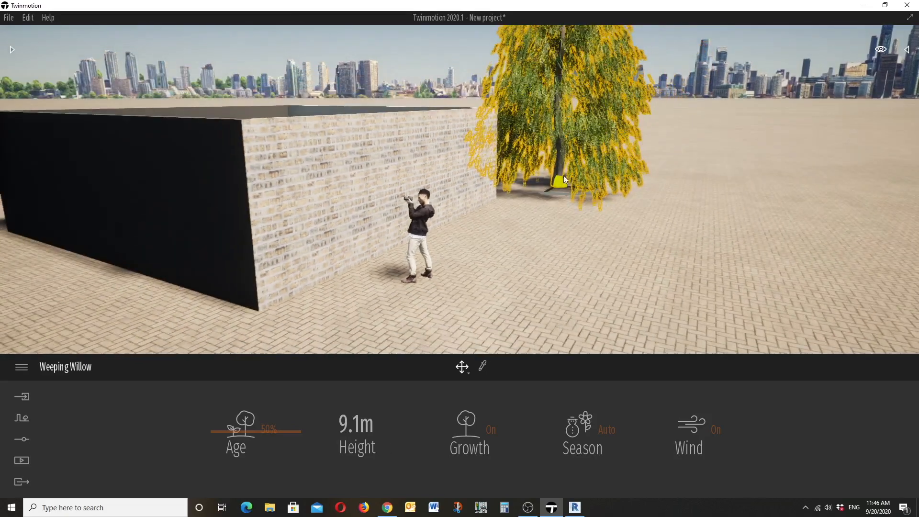
left_click(392, 41)
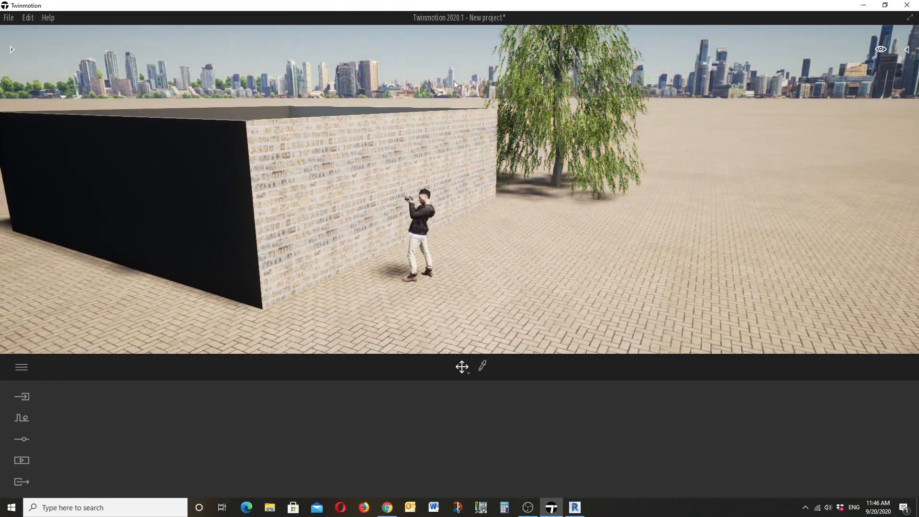
scroll(463, 115, "up", 2)
scroll(462, 114, "up", 2)
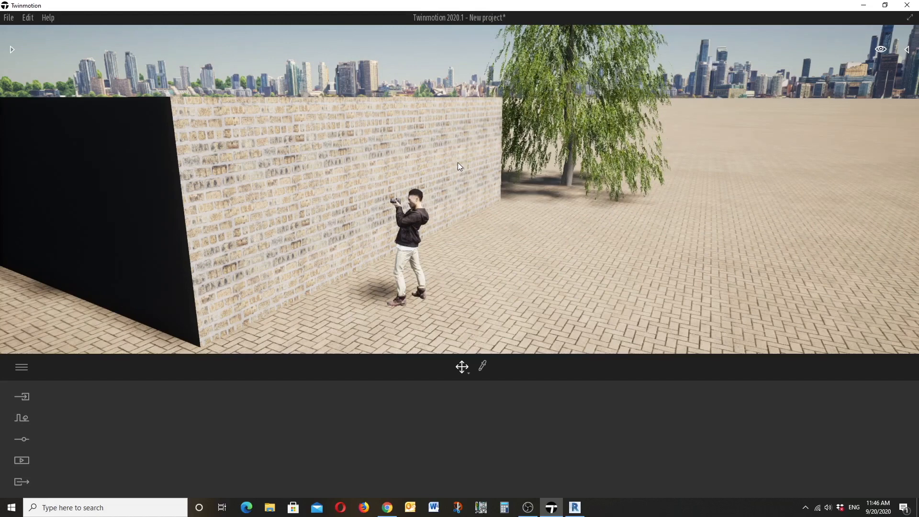
Step: Replace the ground's paving with the Swept concrete 02 material from the concrete library
left_click(13, 48)
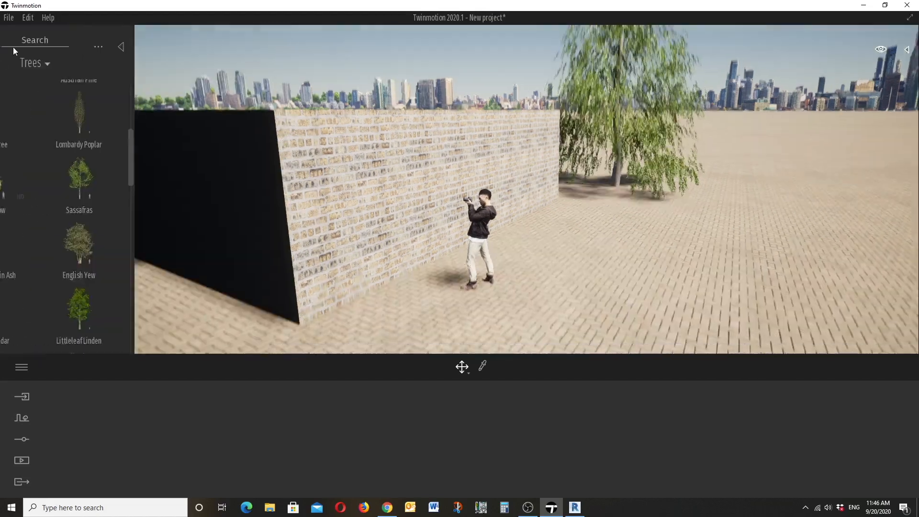
left_click(16, 57)
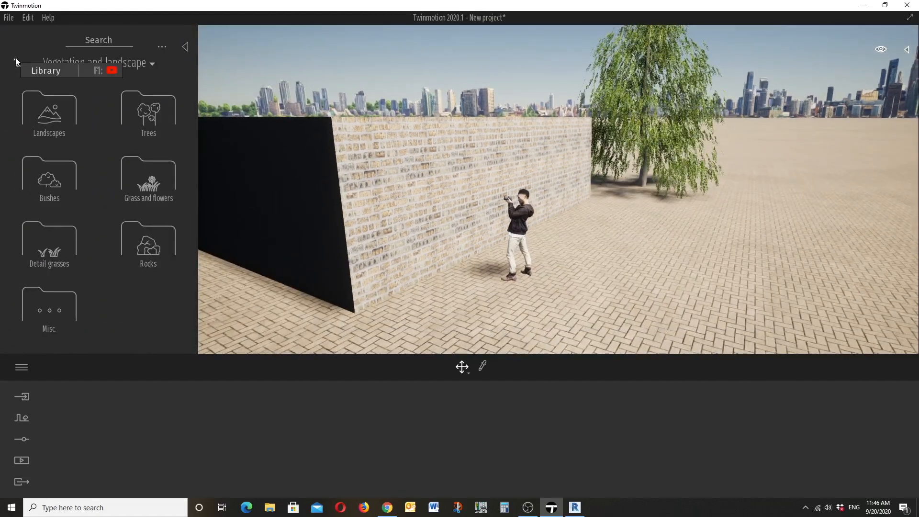
left_click(16, 57)
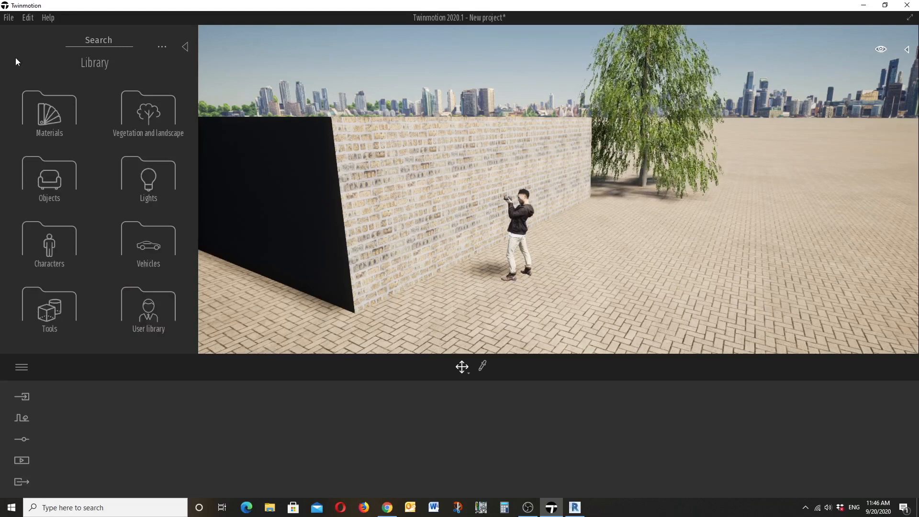
left_click(48, 111)
left_click(53, 173)
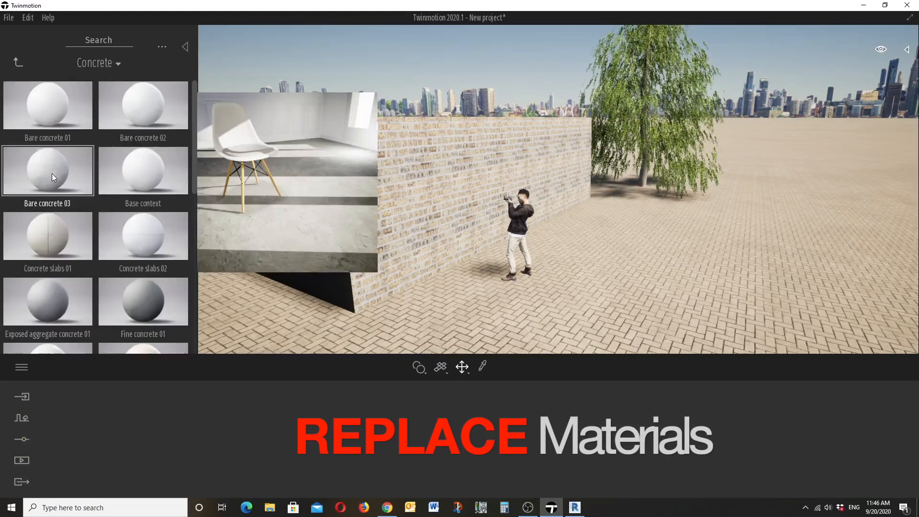
scroll(62, 205, "down", 1)
scroll(61, 204, "down", 3)
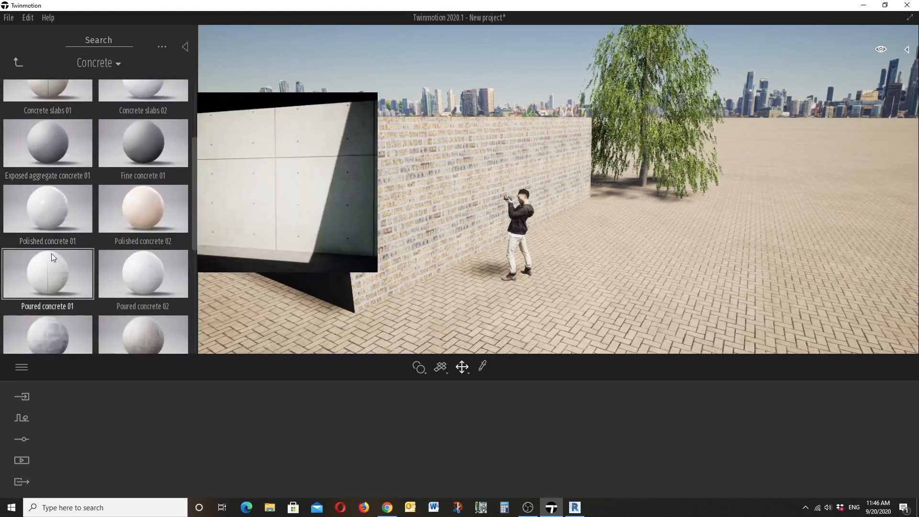
scroll(50, 253, "down", 1)
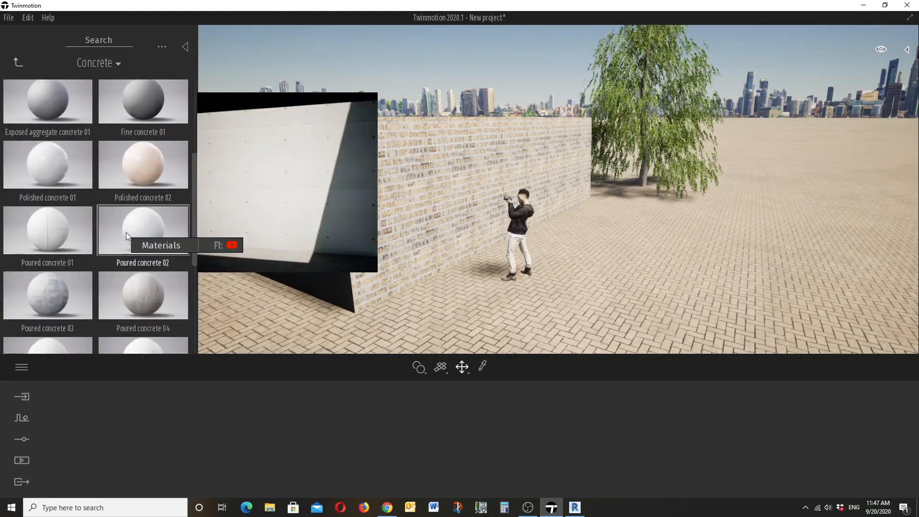
scroll(125, 232, "down", 1)
scroll(55, 253, "down", 1)
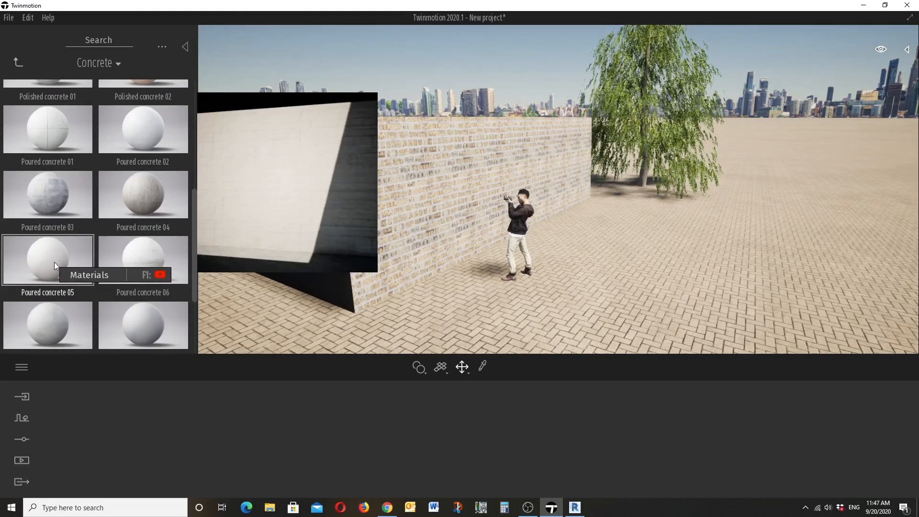
scroll(72, 261, "down", 1)
scroll(72, 261, "down", 2)
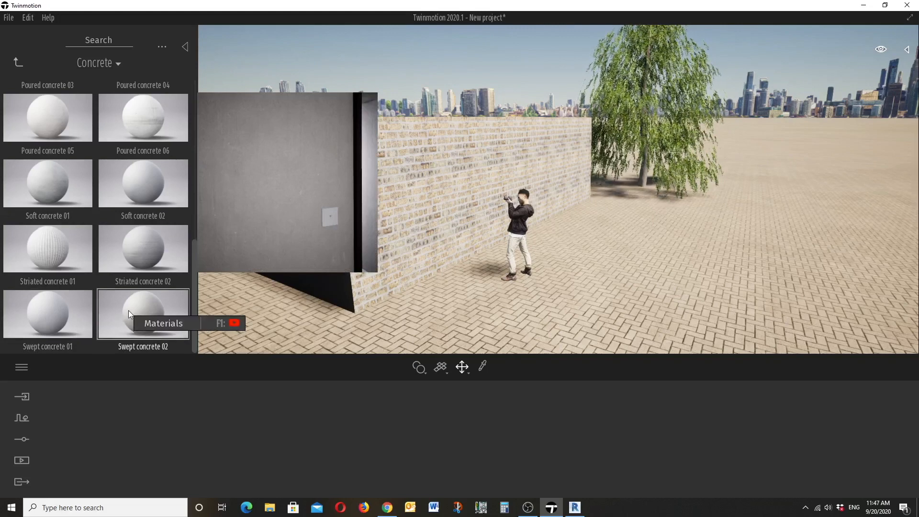
left_click_drag(129, 309, 489, 304)
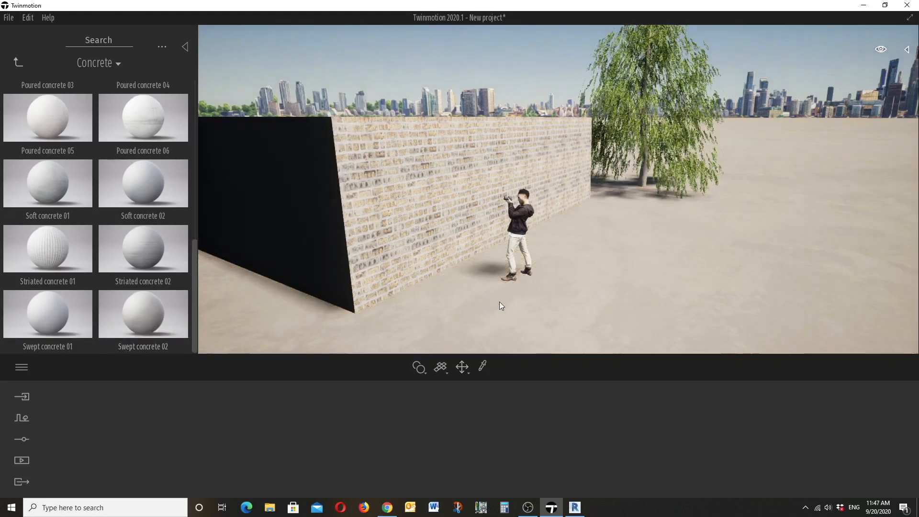
Step: Place the Pickup 01 vehicle from the car library on the ground in front of the willow tree
left_click(17, 60)
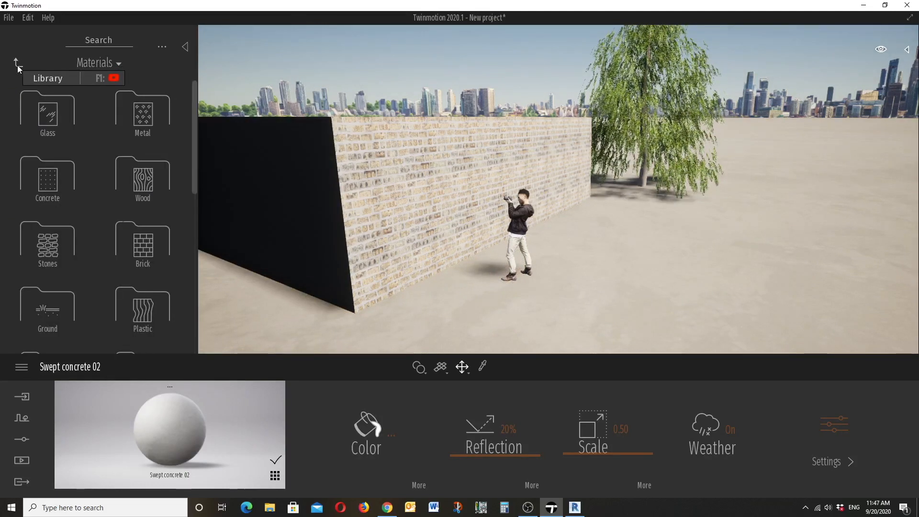
left_click(17, 61)
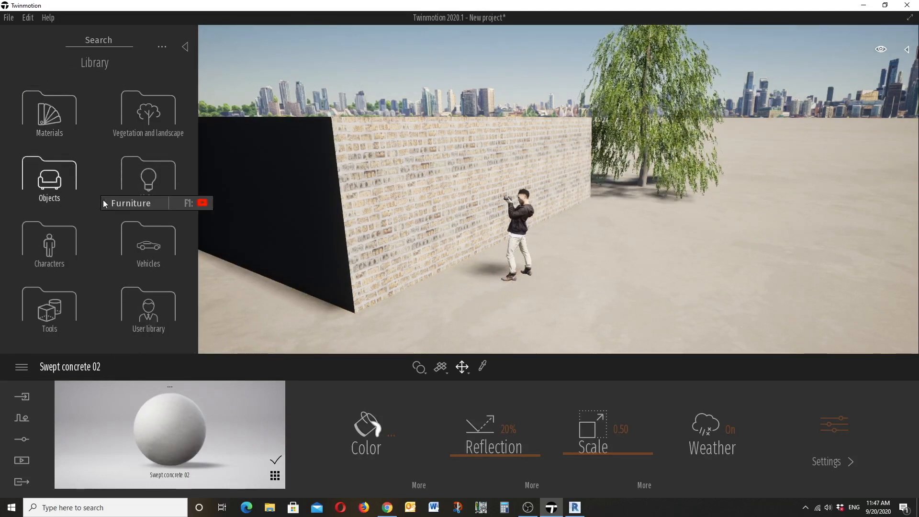
left_click(141, 249)
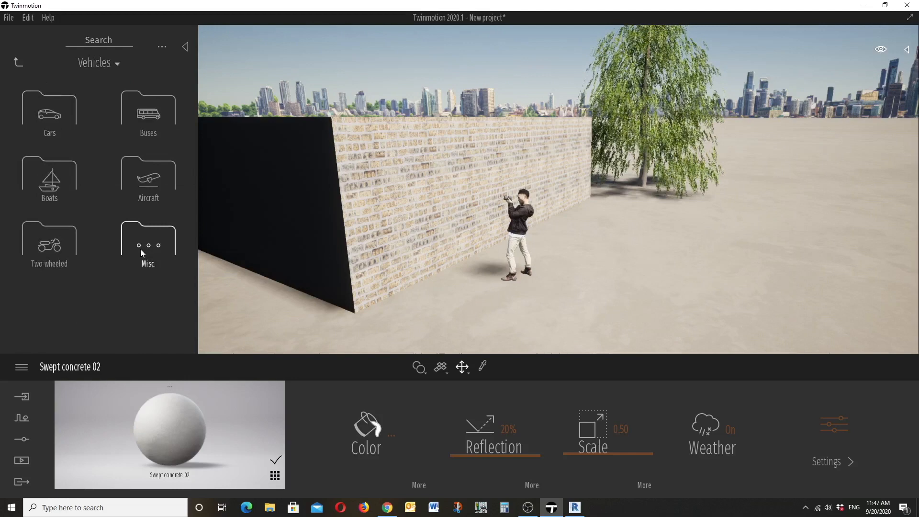
left_click(48, 118)
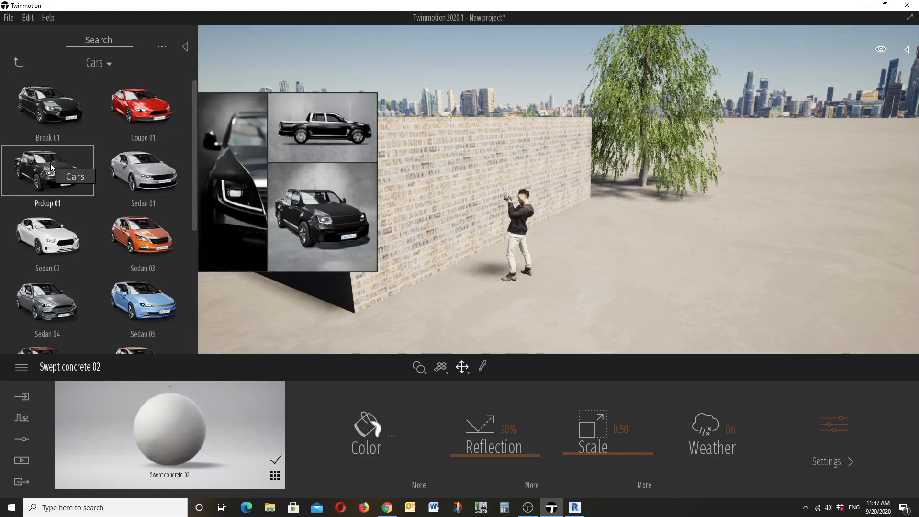
left_click_drag(51, 162, 657, 229)
left_click(656, 227)
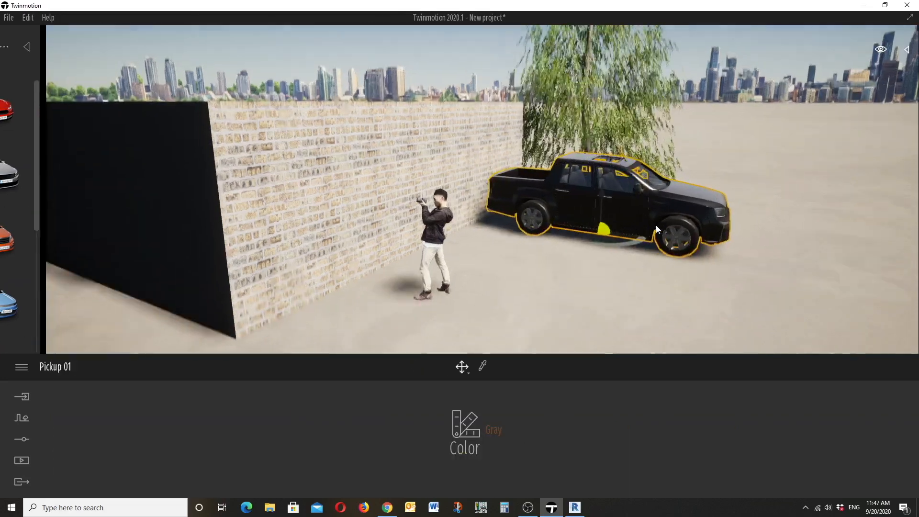
Step: Set the pickup's colour to Vivid red
left_click(465, 424)
scroll(491, 311, "down", 2)
scroll(491, 315, "down", 1)
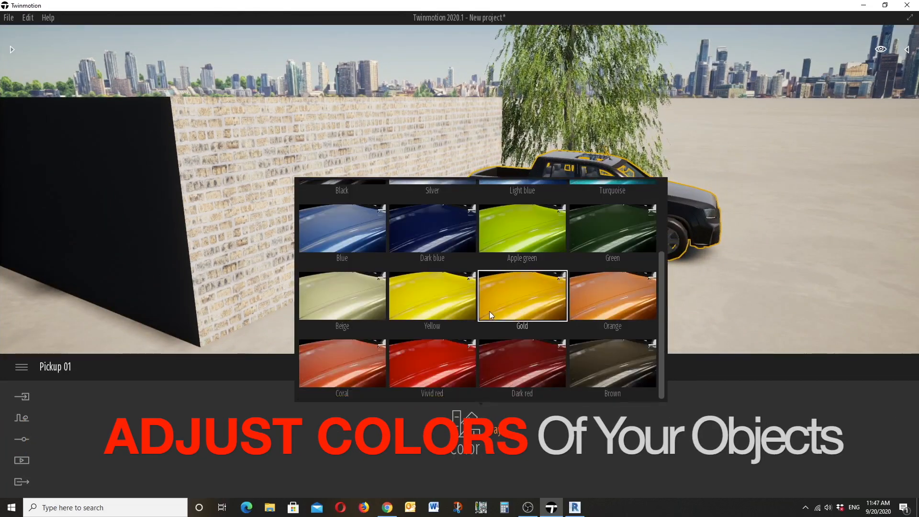
left_click(424, 354)
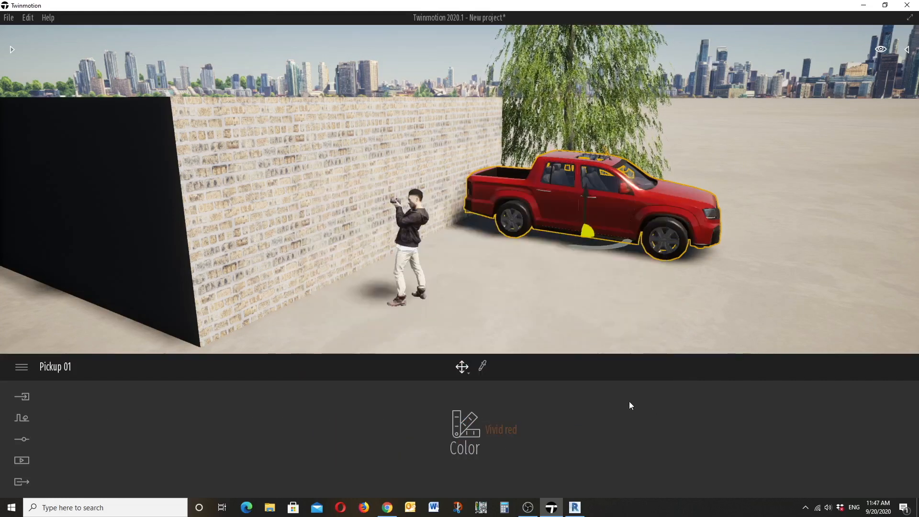
Step: Frame the photographer, brick wall and pickup from close to eye level, and create a still image of that view
scroll(509, 326, "up", 4)
middle_click_drag(507, 326, 658, 285)
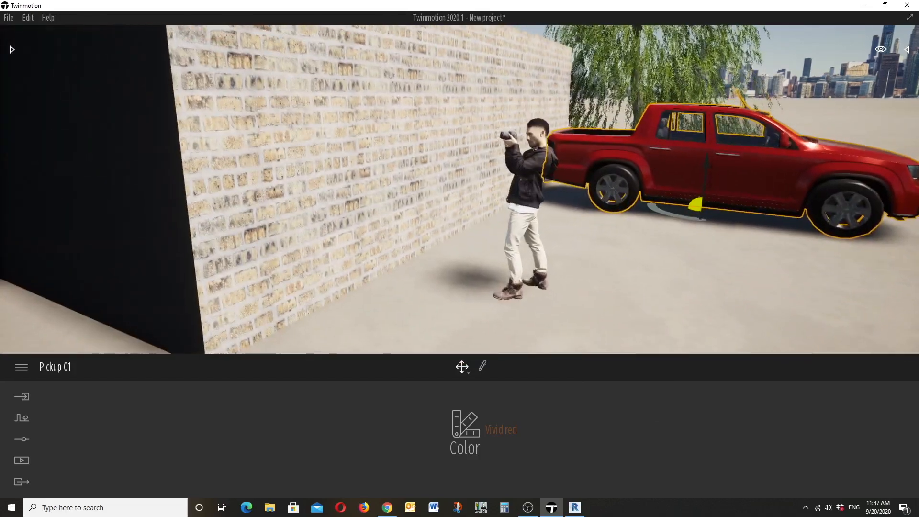
right_click_drag(506, 322, 567, 253)
middle_click_drag(510, 306, 515, 248)
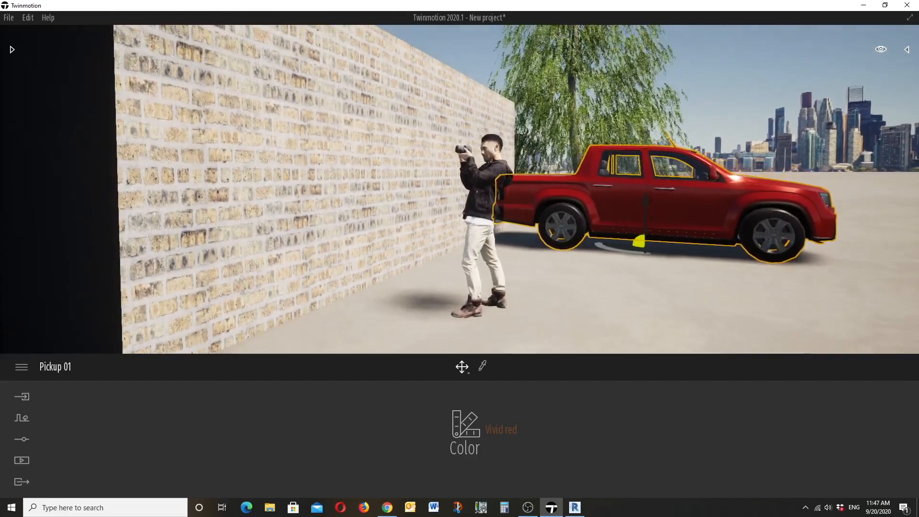
scroll(506, 308, "up", 3)
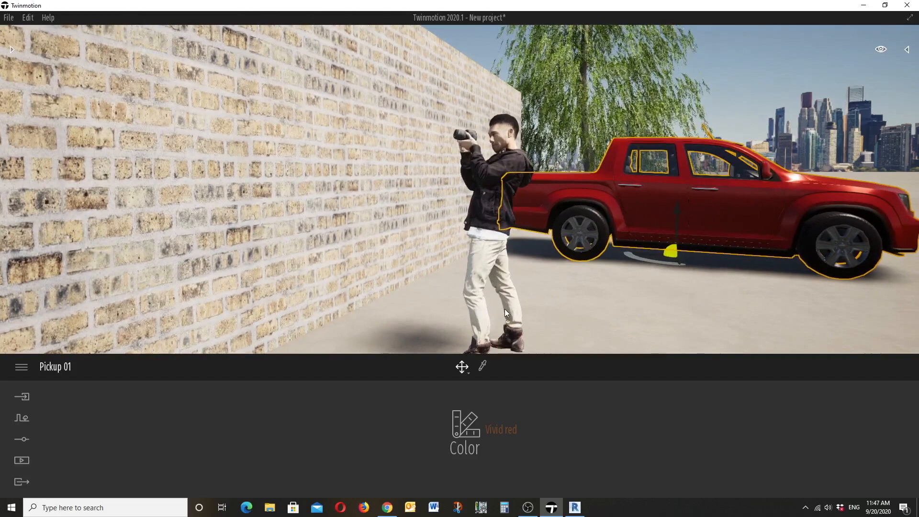
middle_click_drag(504, 309, 499, 309)
right_click_drag(499, 309, 479, 307)
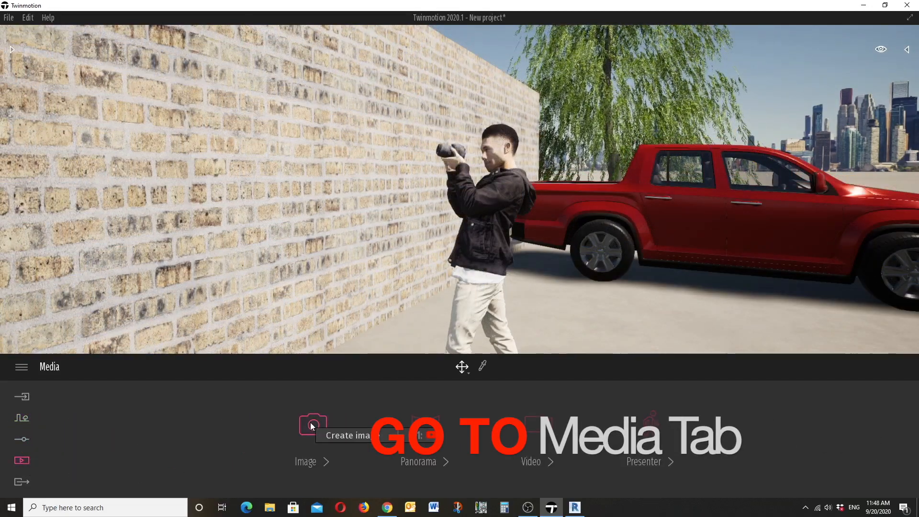
left_click(313, 425)
left_click(97, 425)
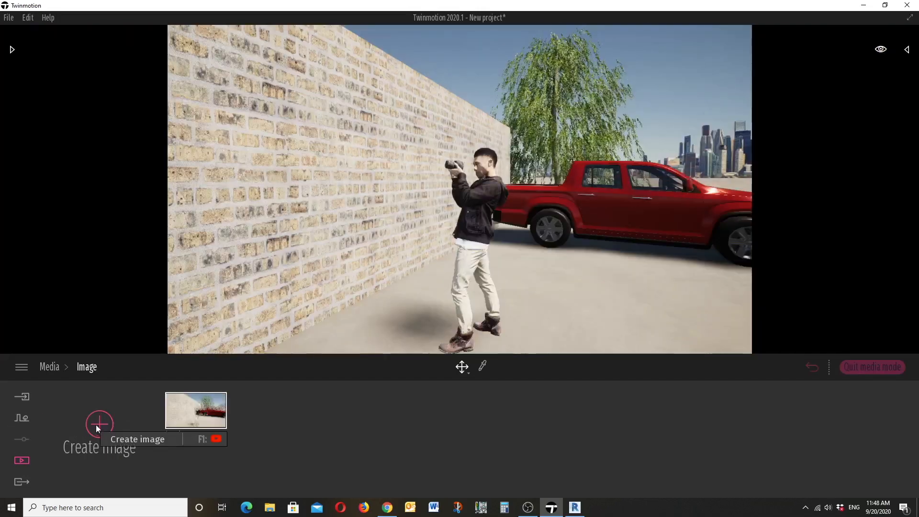
Step: Rotate the photographer slightly so he faces the brick wall more directly in the image view
mouse_move(193, 410)
middle_click_drag(393, 211, 381, 251)
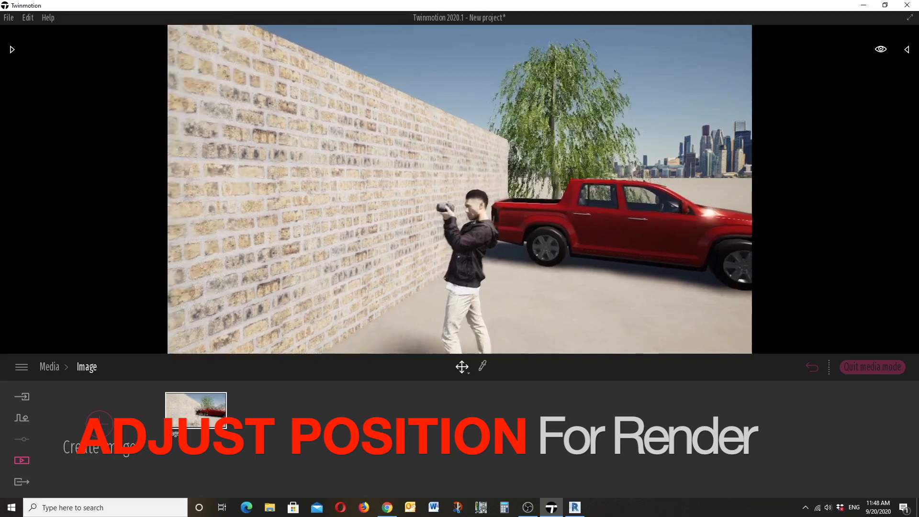
scroll(396, 255, "up", 5)
scroll(391, 254, "down", 3)
right_click_drag(391, 254, 413, 243)
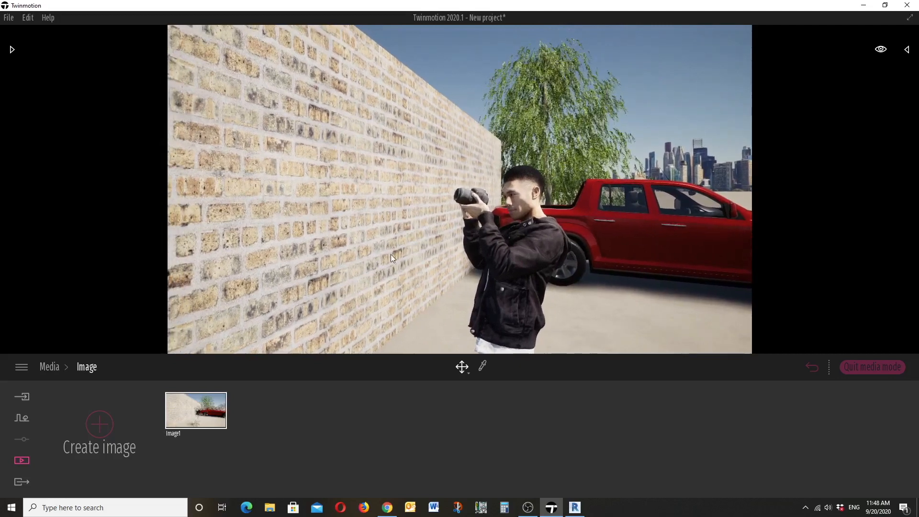
scroll(431, 237, "down", 3)
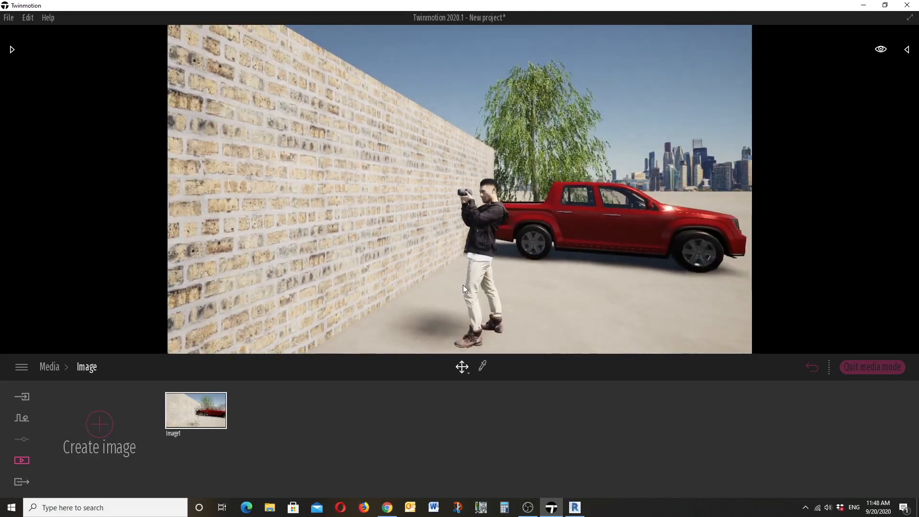
left_click(473, 273)
left_click_drag(501, 345, 487, 347)
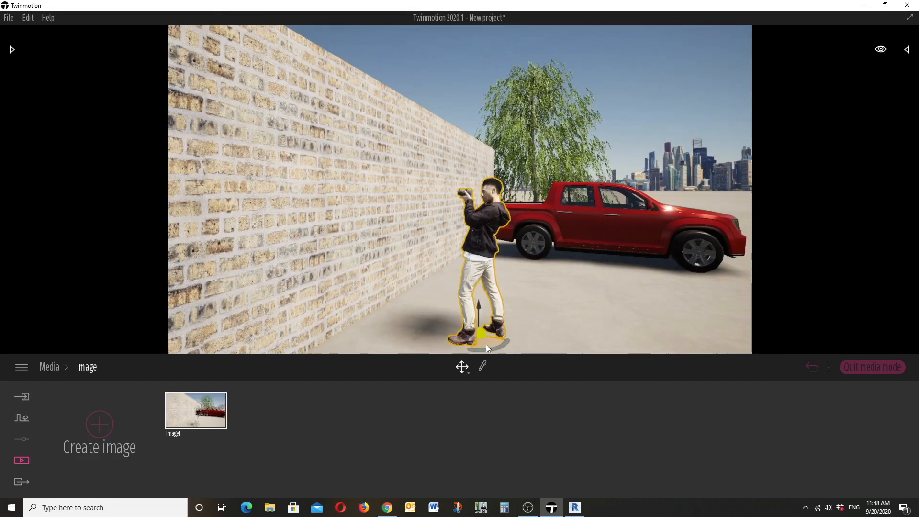
Step: Reframe the shot closer on the photographer with the wall, willow and pickup around him, and update Image1 to this view
scroll(472, 298, "up", 5)
scroll(472, 294, "down", 1)
scroll(472, 294, "up", 1)
right_click_drag(472, 293, 469, 292)
left_click(464, 82)
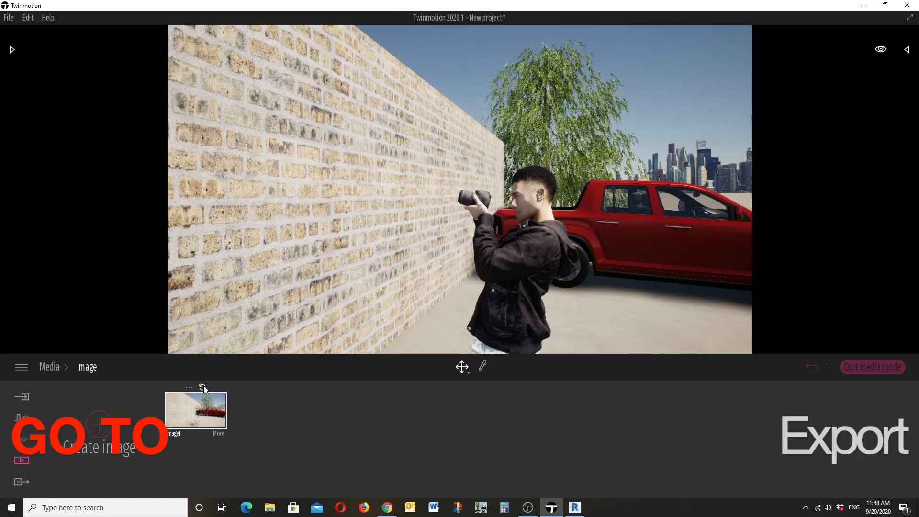
left_click(203, 387)
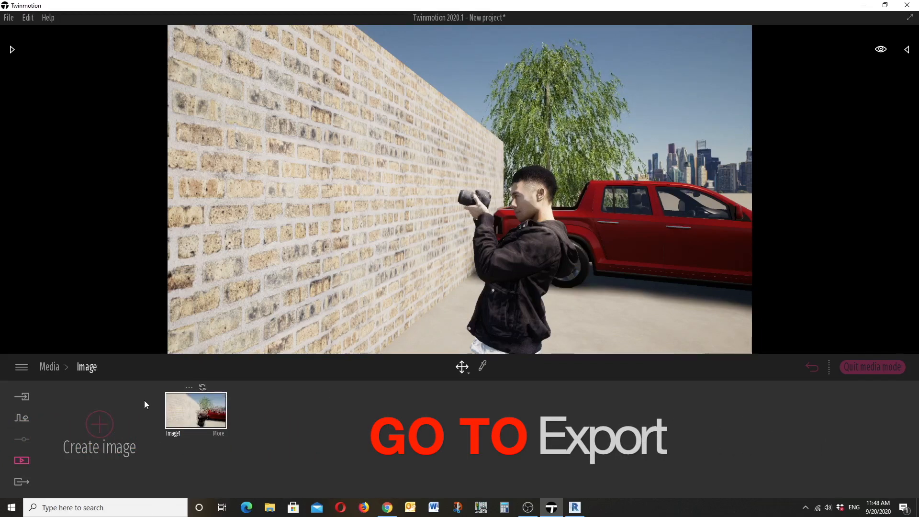
Step: Export Image1 as a render into the 02 Custom Texture Material folder
left_click(23, 481)
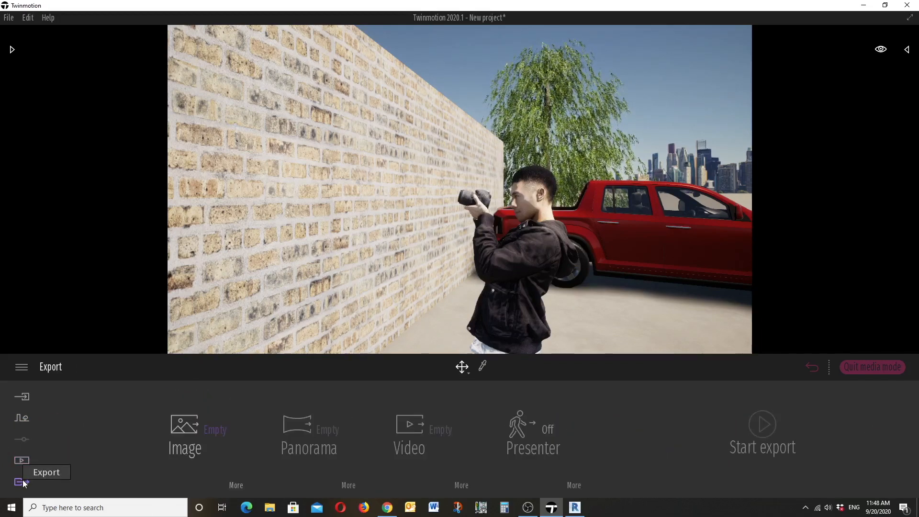
left_click(182, 429)
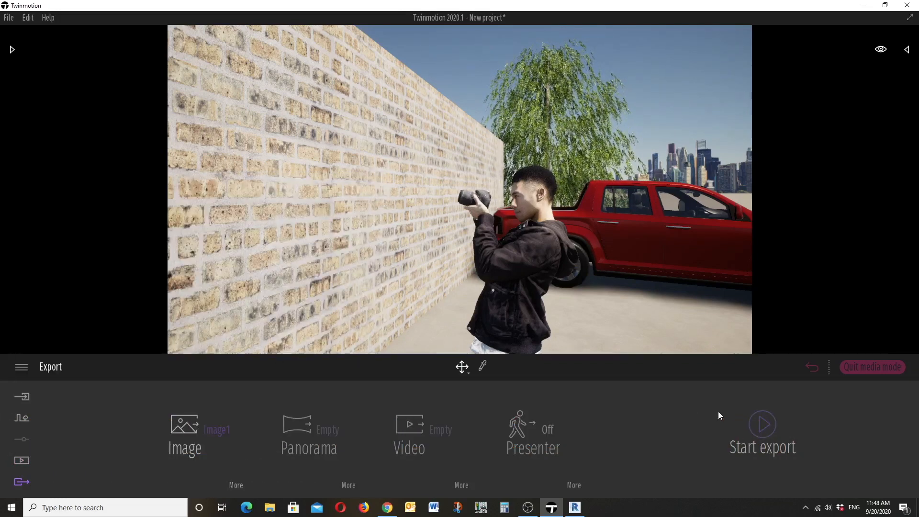
left_click(763, 424)
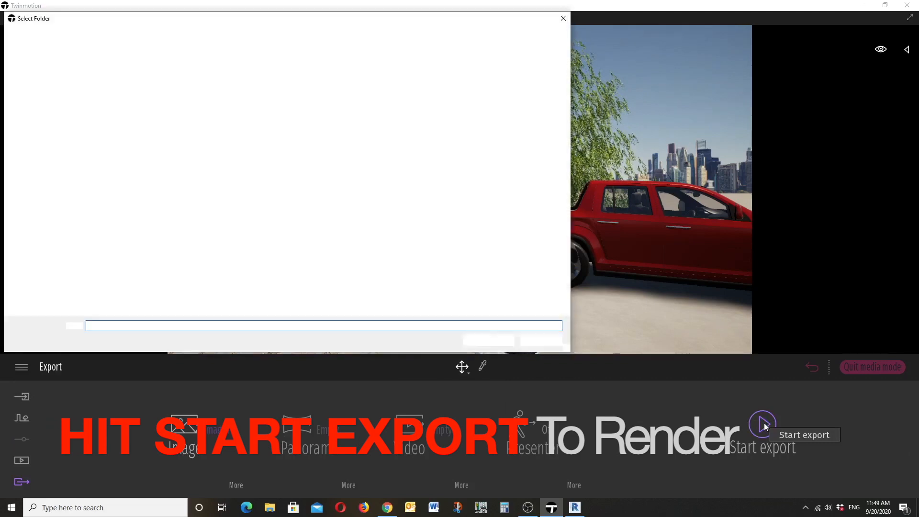
left_click(132, 92)
double_click(132, 94)
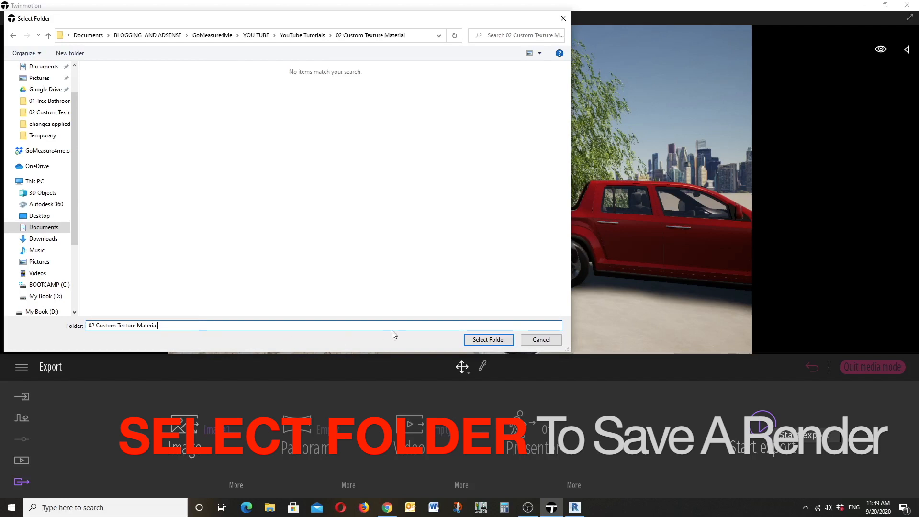
left_click(467, 341)
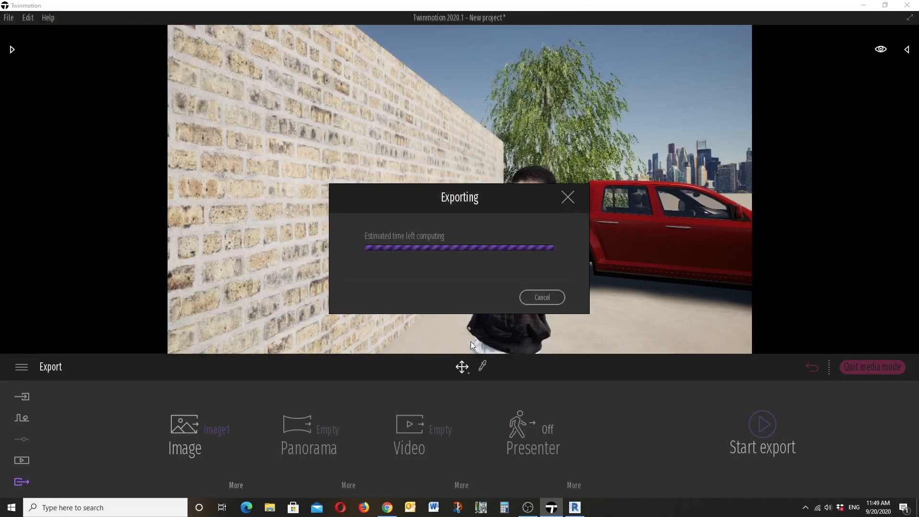